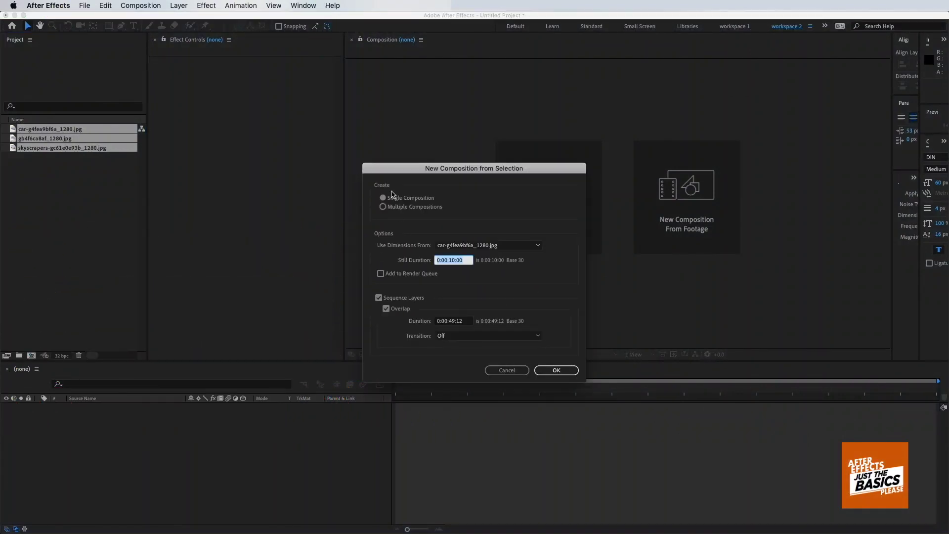
Create a separate composition for each of the car, gb4f6ca8af and skyscrapers images
{"action": "left_click", "coordinate": [384, 207]}
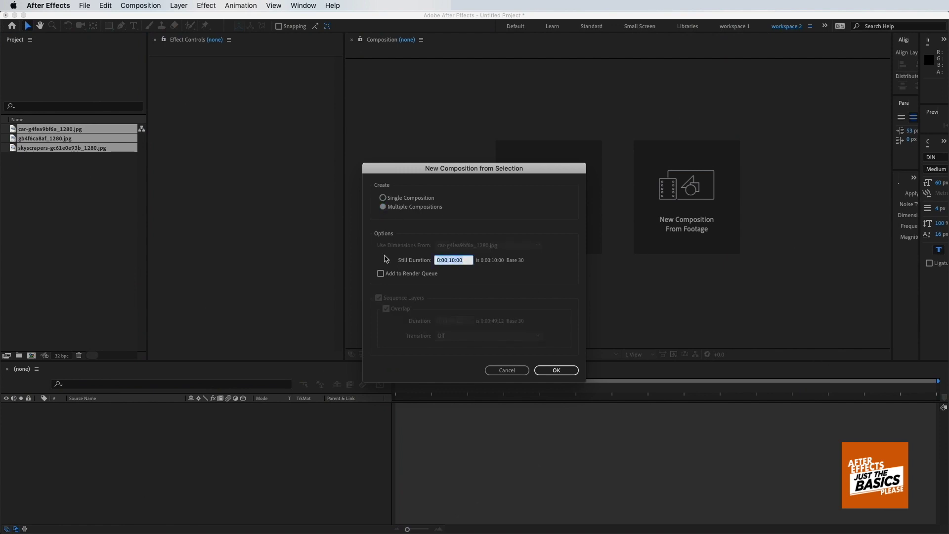
{"action": "type", "text": "500"}
{"action": "key", "text": "Return"}
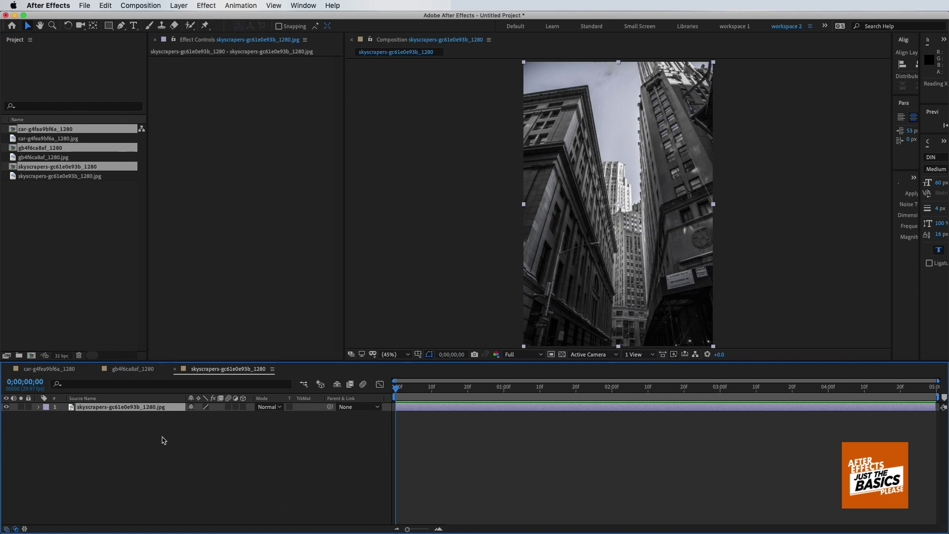
{"action": "left_click", "coordinate": [164, 416]}
Create a new 1920×1080 composition, Comp 1
{"action": "key", "text": "super+n"}
{"action": "left_click", "coordinate": [314, 193]}
{"action": "type", "text": "19"}
{"action": "left_click", "coordinate": [313, 208]}
{"action": "type", "text": "1080"}
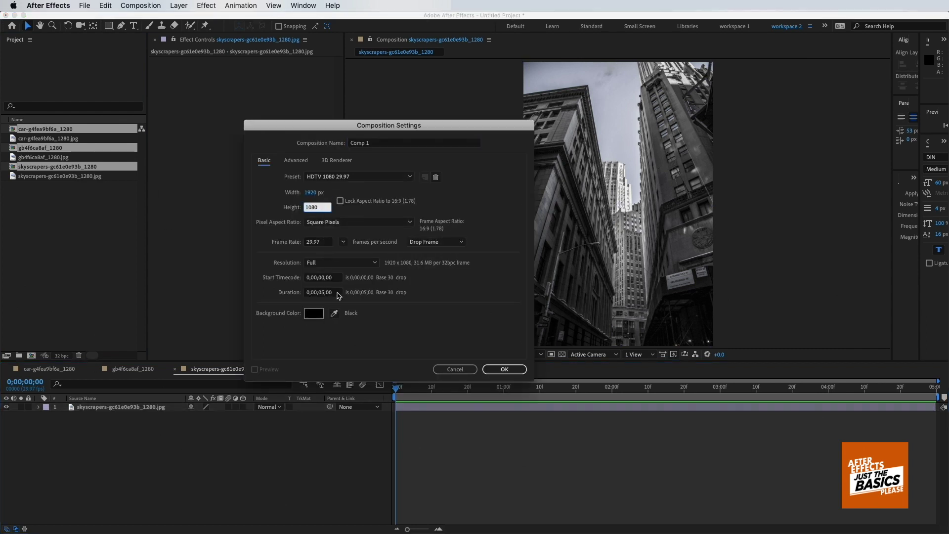
{"action": "key", "text": "Return"}
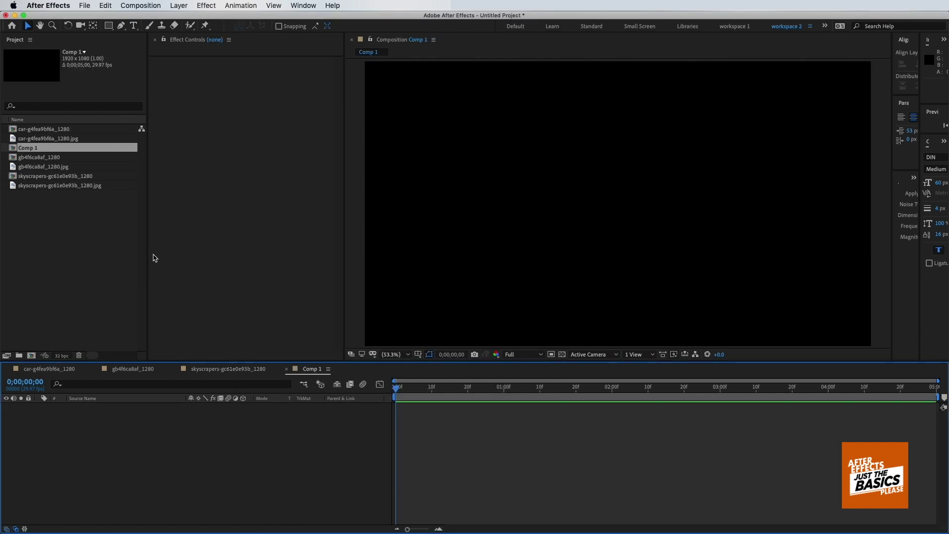
Add the skyscrapers image to Comp 1, shift it right, and set preview resolution to Quarter
{"action": "left_click", "coordinate": [117, 253]}
{"action": "left_click", "coordinate": [74, 177]}
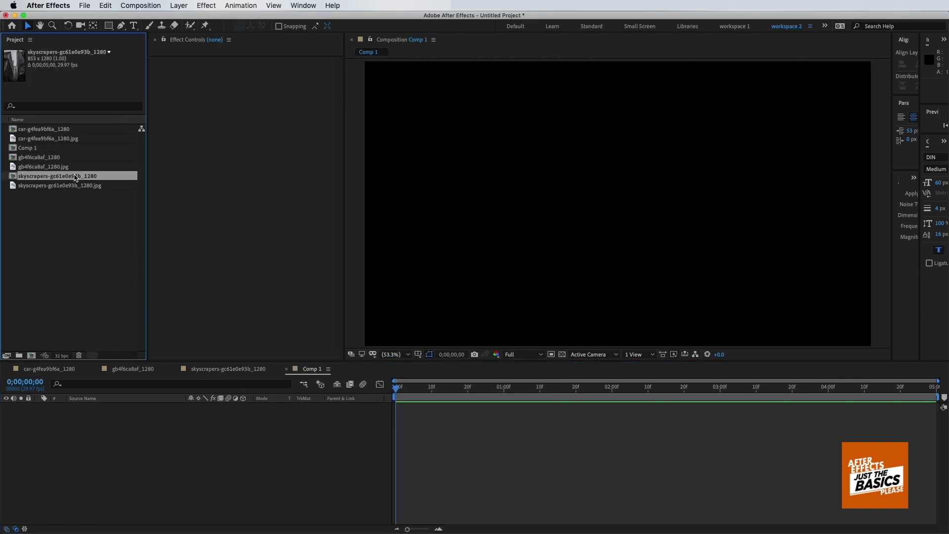
{"action": "left_click_drag", "start_coordinate": [74, 176], "coordinate": [173, 461]}
{"action": "left_click_drag", "start_coordinate": [697, 307], "coordinate": [769, 307]}
{"action": "left_click", "coordinate": [524, 354]}
{"action": "left_click", "coordinate": [522, 410]}
Add the brick-wall image above the skyscrapers, move it up-left, and make it 3D
{"action": "left_click", "coordinate": [42, 158]}
{"action": "left_click_drag", "start_coordinate": [43, 158], "coordinate": [104, 404]}
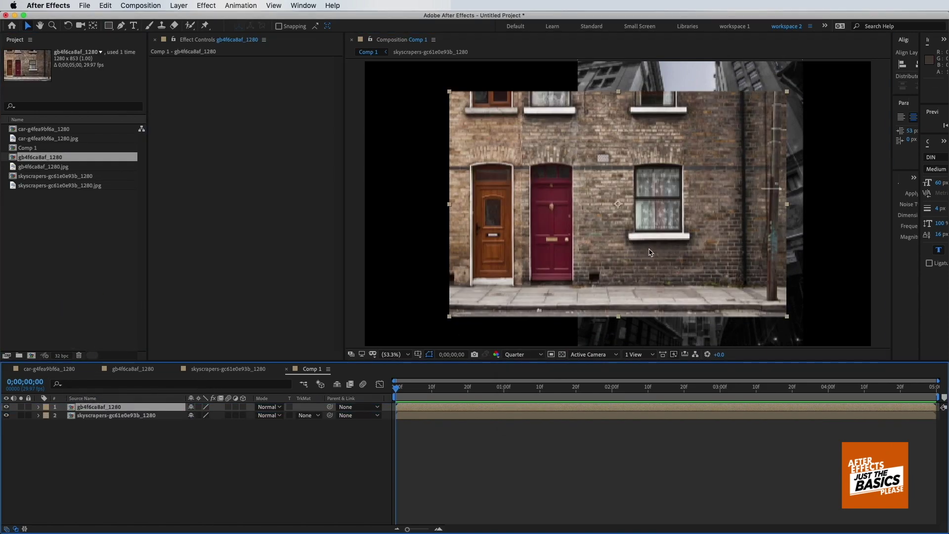
{"action": "left_click_drag", "start_coordinate": [650, 252], "coordinate": [589, 239]}
{"action": "left_click", "coordinate": [242, 407]}
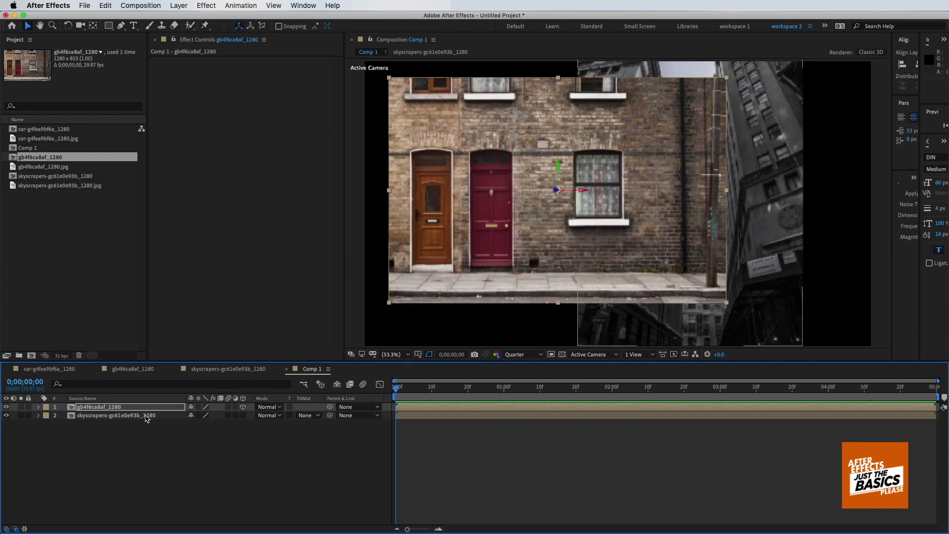
Add a Null Object layer, Null 1, to Comp 1
{"action": "left_click", "coordinate": [179, 6]}
{"action": "mouse_move", "coordinate": [188, 15]}
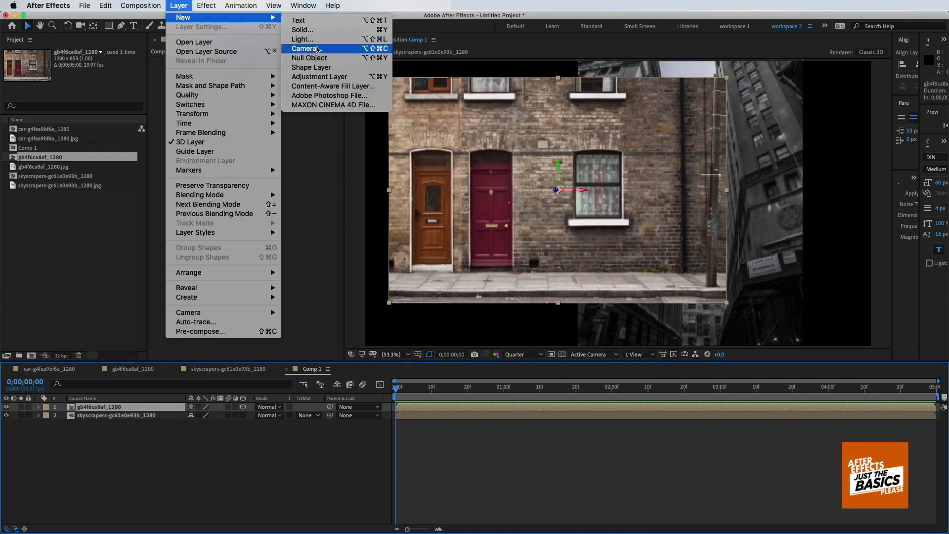
{"action": "left_click", "coordinate": [306, 55]}
Add Camera 1 with the Angle of View setting enabled
{"action": "left_click", "coordinate": [179, 6]}
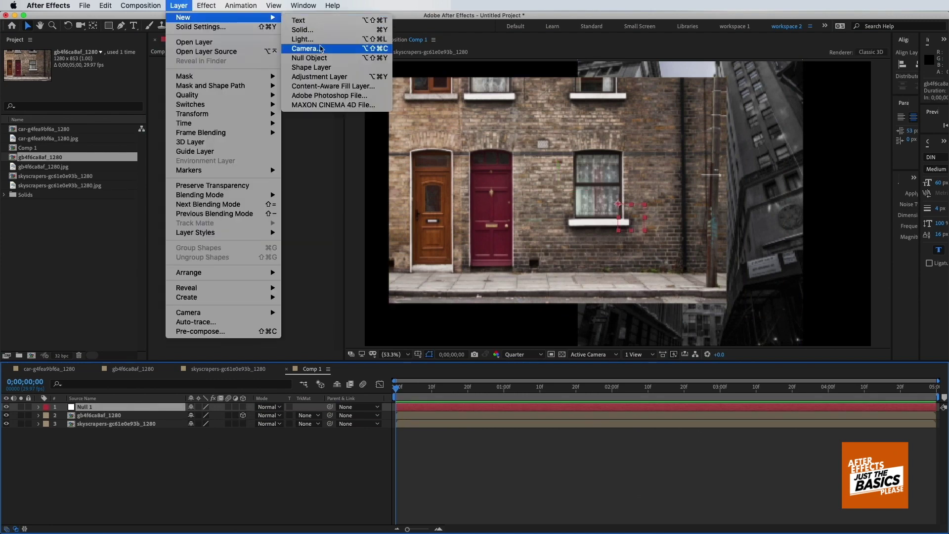
{"action": "left_click", "coordinate": [306, 44]}
{"action": "left_click", "coordinate": [553, 264]}
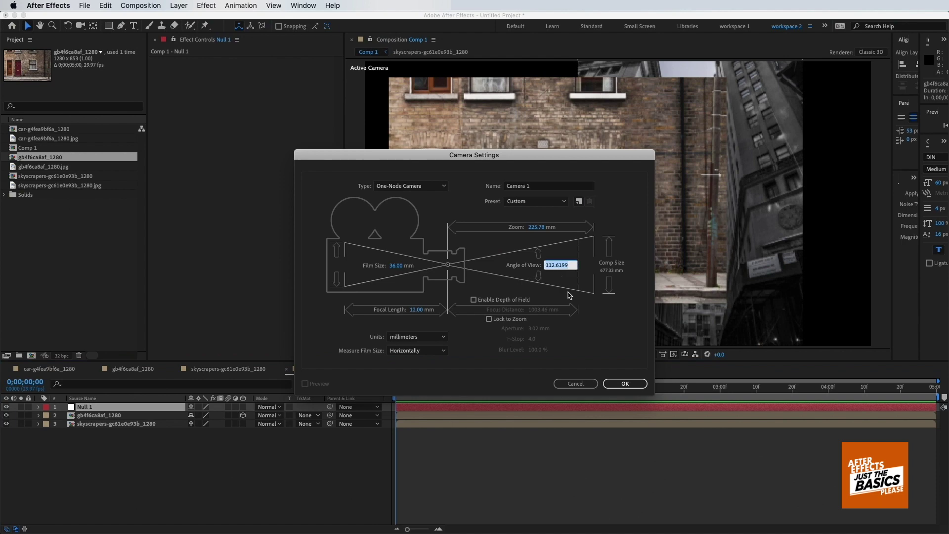
{"action": "key", "text": "Return"}
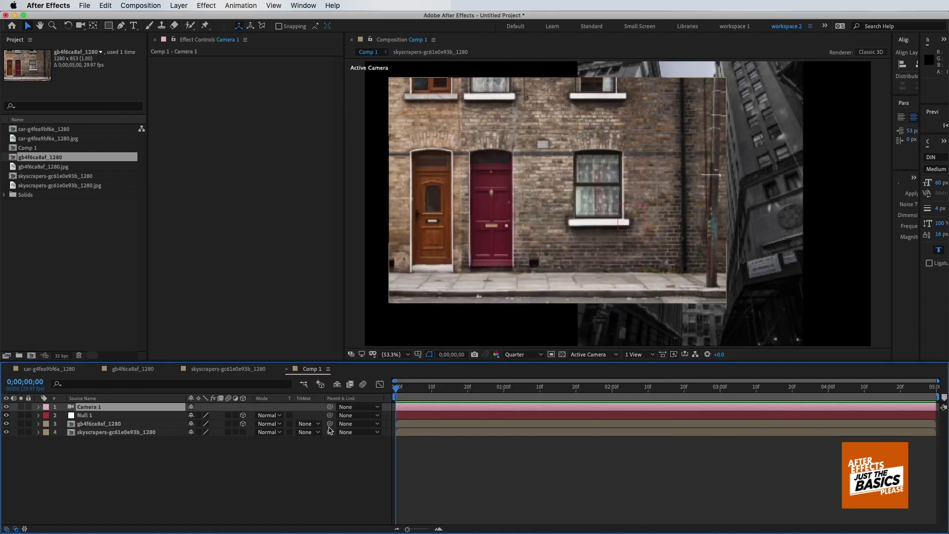
Make the skyscrapers layer 3D and parent both image layers to Null 1
{"action": "left_click", "coordinate": [124, 423]}
{"action": "left_click", "coordinate": [128, 432], "text": "shift"}
{"action": "left_click", "coordinate": [243, 432]}
{"action": "left_click", "coordinate": [338, 431]}
{"action": "left_click", "coordinate": [359, 466]}
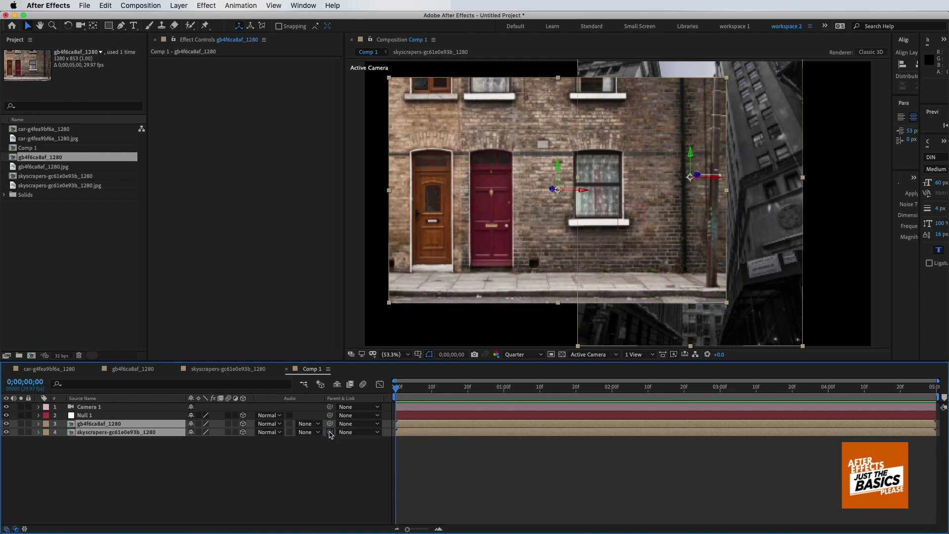
{"action": "left_click", "coordinate": [165, 450]}
Turn the brick wall to 137° Y rotation and open the brick-wall composition
{"action": "left_click", "coordinate": [119, 425]}
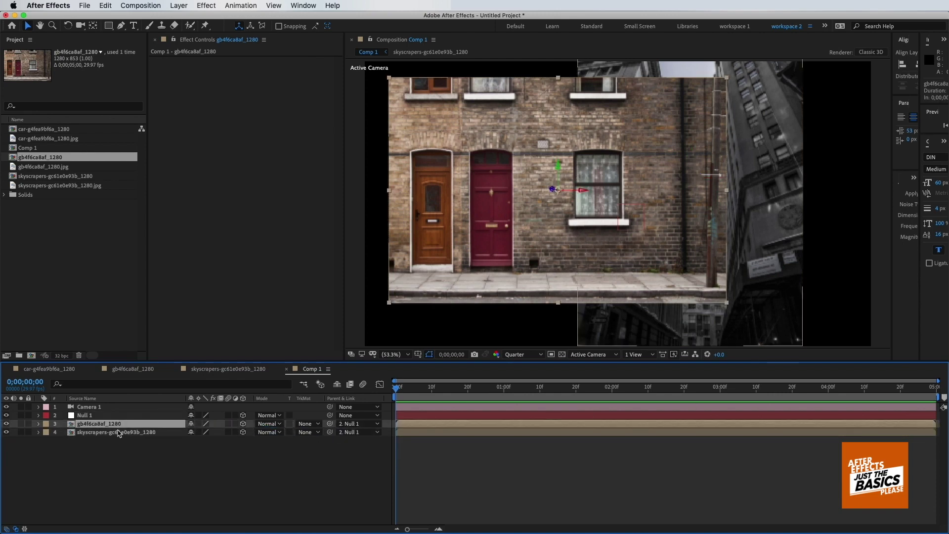
{"action": "key", "text": "r"}
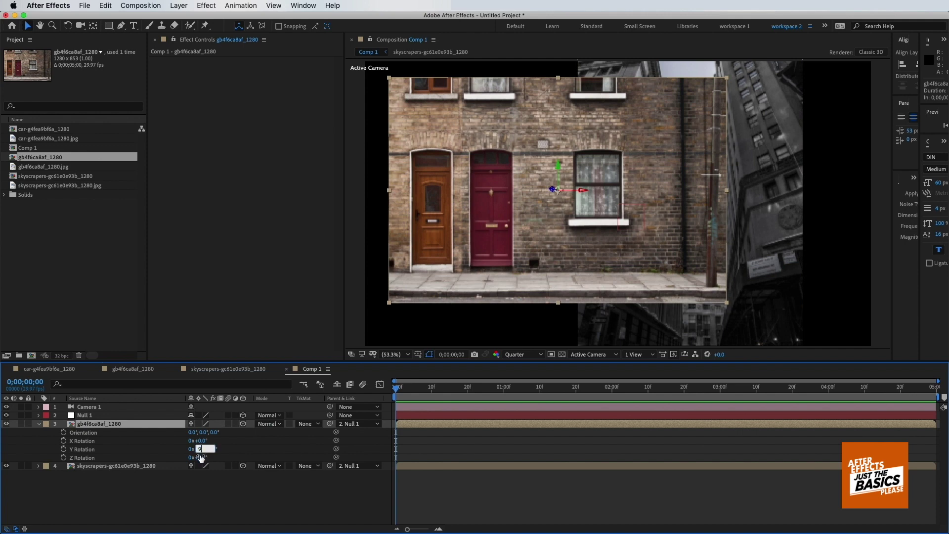
{"action": "type", "text": "90"}
{"action": "left_click", "coordinate": [183, 481]}
{"action": "left_click_drag", "start_coordinate": [200, 448], "coordinate": [225, 449]}
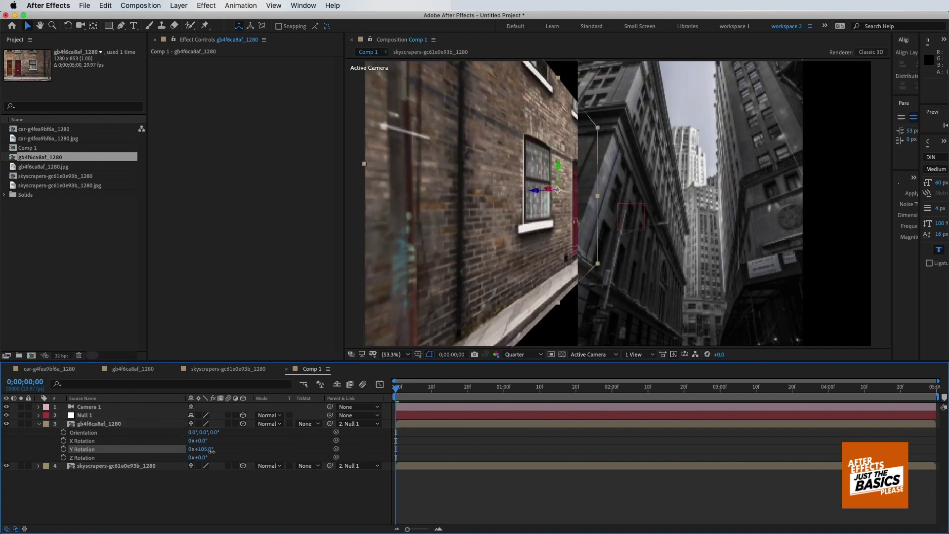
{"action": "double_click", "coordinate": [34, 158]}
{"action": "left_click", "coordinate": [109, 25]}
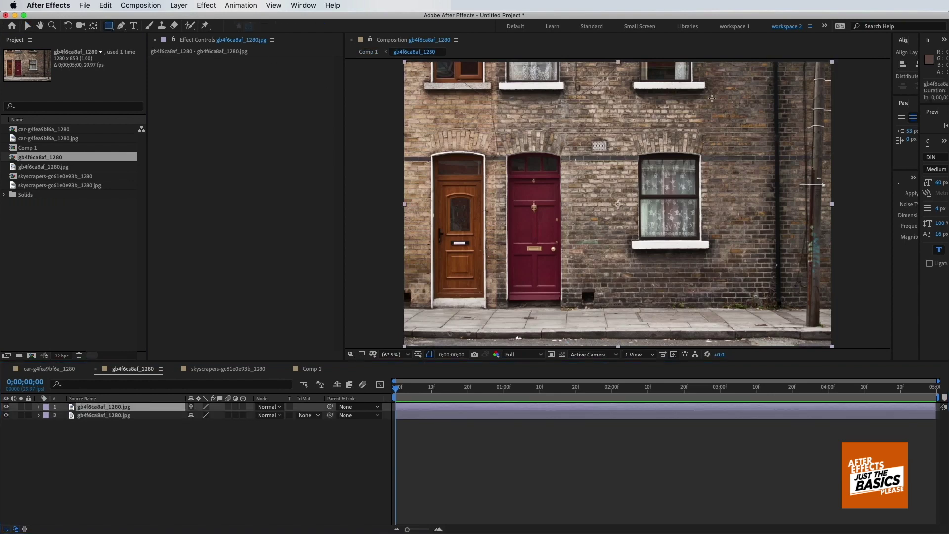
Mask a rectangle of wall beside the window, center its anchor, and stretch X scale to 191%
{"action": "left_click_drag", "start_coordinate": [709, 103], "coordinate": [771, 307]}
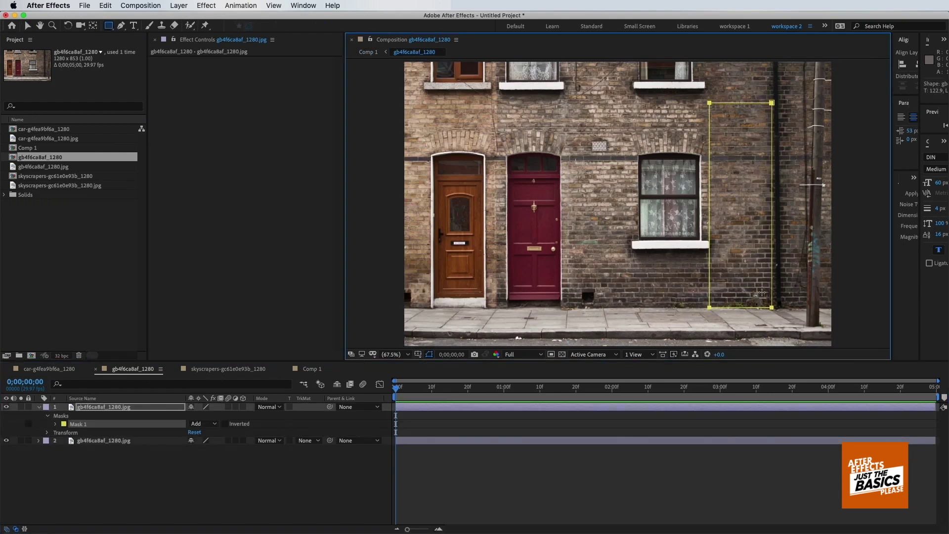
{"action": "key", "text": "v"}
{"action": "key", "text": "y"}
{"action": "left_click_drag", "start_coordinate": [618, 203], "coordinate": [737, 204]}
{"action": "key", "text": "s"}
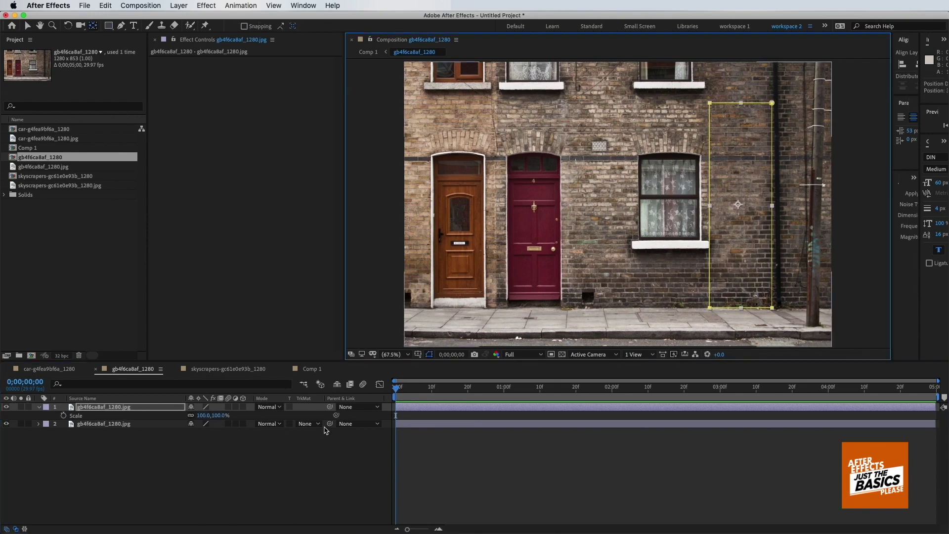
{"action": "left_click", "coordinate": [191, 415]}
{"action": "mouse_move", "coordinate": [203, 415]}
{"action": "left_mouse_down"}
{"action": "mouse_move", "coordinate": [241, 416]}
{"action": "mouse_move", "coordinate": [220, 415]}
{"action": "left_mouse_up"}
Move the brick patch over the window, feather its mask 34 pixels, and return to Comp 1
{"action": "key", "text": "v"}
{"action": "left_click_drag", "start_coordinate": [757, 252], "coordinate": [683, 264]}
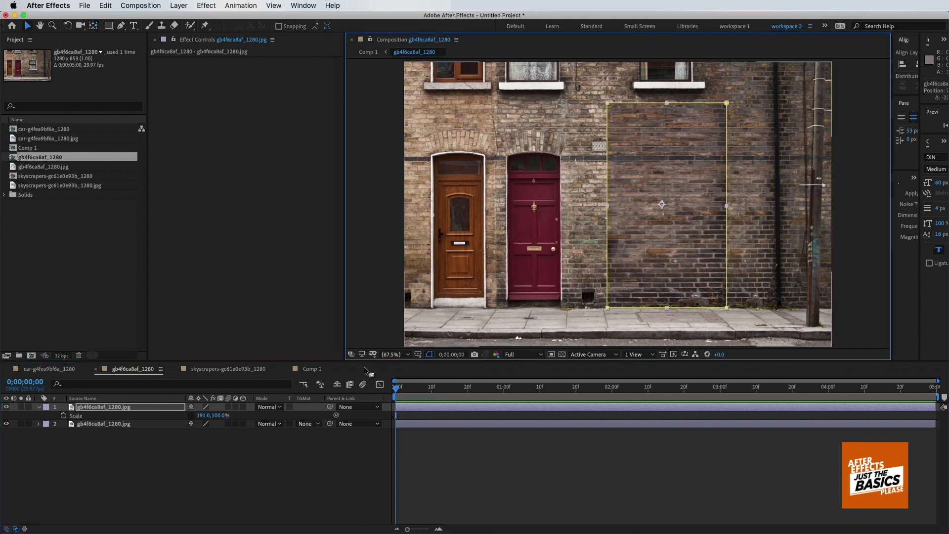
{"action": "key", "text": "m"}
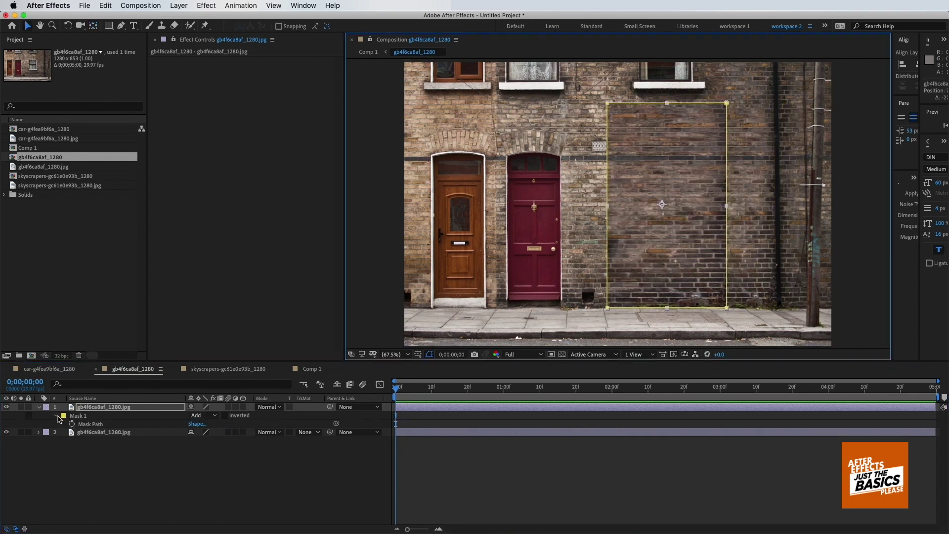
{"action": "left_click", "coordinate": [57, 416]}
{"action": "left_click", "coordinate": [57, 416]}
{"action": "mouse_move", "coordinate": [208, 432]}
{"action": "left_mouse_down"}
{"action": "mouse_move", "coordinate": [259, 438]}
{"action": "mouse_move", "coordinate": [225, 440]}
{"action": "left_mouse_up"}
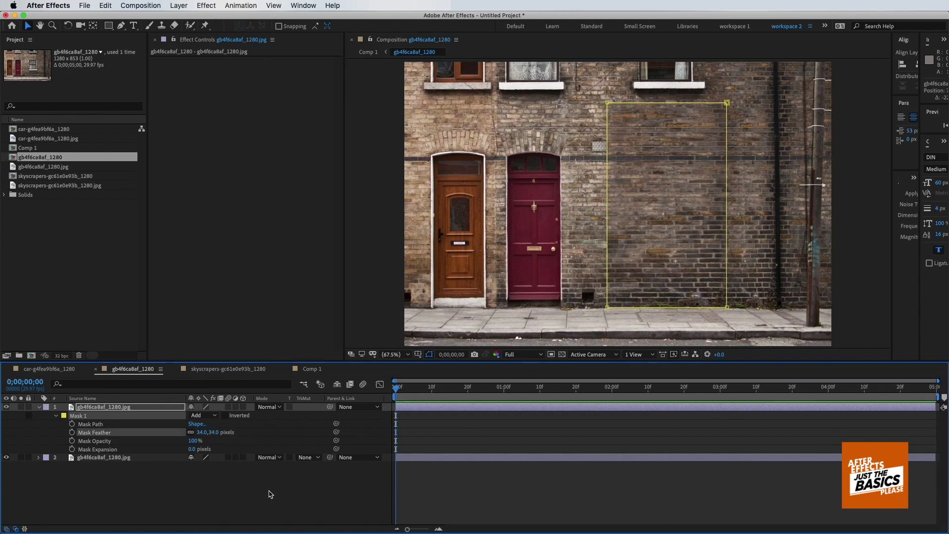
{"action": "left_click", "coordinate": [276, 494]}
{"action": "left_click", "coordinate": [303, 371]}
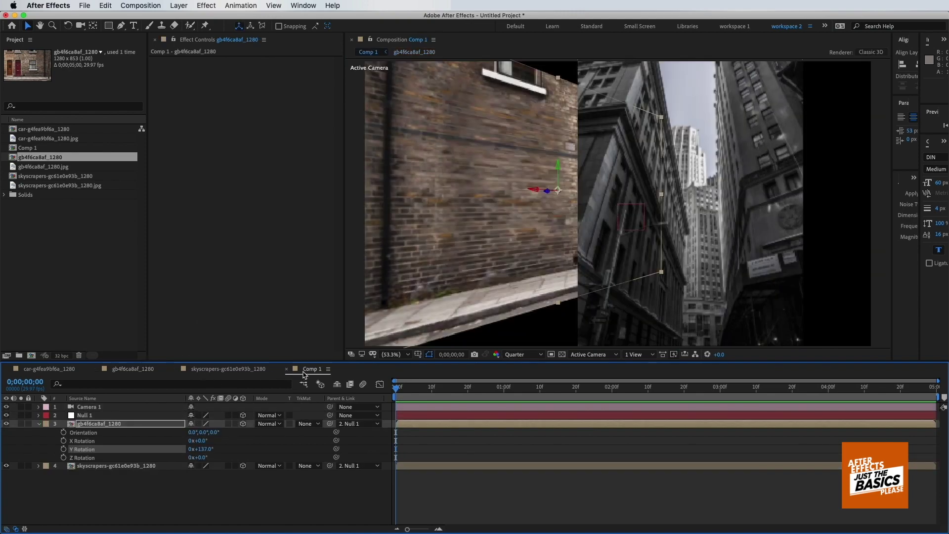
Shrink the skyscrapers toward the upper right and move the brick wall up-left
{"action": "left_click", "coordinate": [97, 467]}
{"action": "mouse_move", "coordinate": [694, 179]}
{"action": "left_mouse_down"}
{"action": "mouse_move", "coordinate": [767, 265]}
{"action": "mouse_move", "coordinate": [840, 232]}
{"action": "left_mouse_up"}
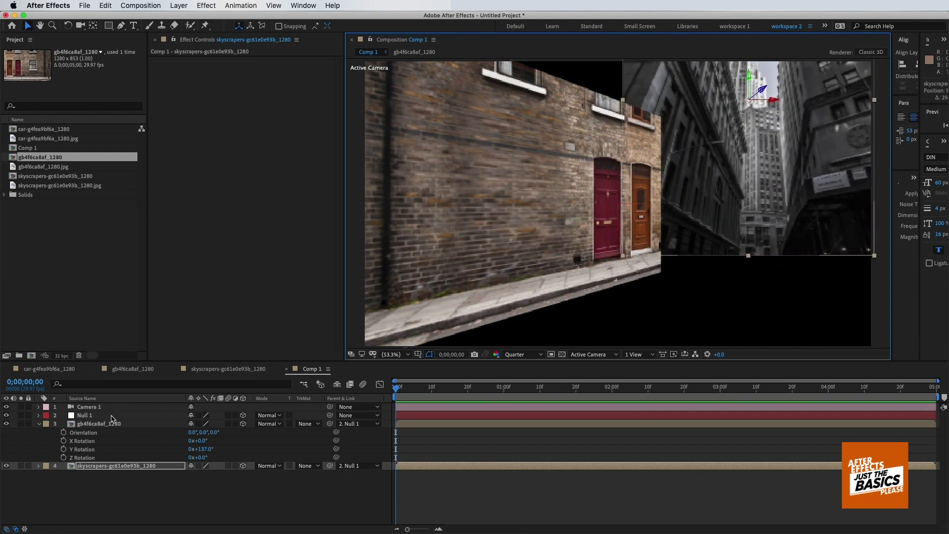
{"action": "left_click", "coordinate": [98, 425]}
{"action": "left_click_drag", "start_coordinate": [565, 307], "coordinate": [629, 233]}
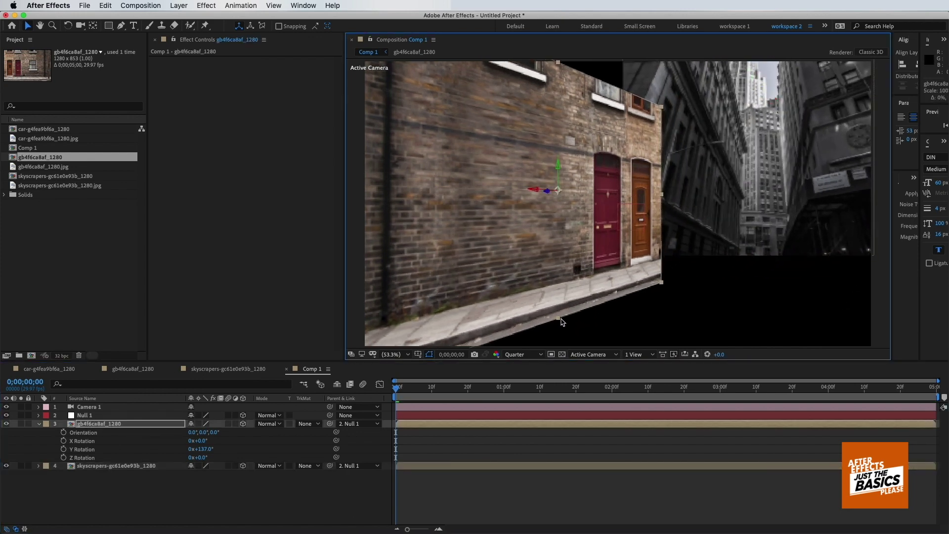
Turn the brick wall to 126° on Y, flip it, shift it left, and add a layer-sized mask
{"action": "mouse_move", "coordinate": [210, 449]}
{"action": "left_mouse_down"}
{"action": "mouse_move", "coordinate": [486, 273]}
{"action": "mouse_move", "coordinate": [701, 207]}
{"action": "left_mouse_up"}
{"action": "left_click_drag", "start_coordinate": [641, 182], "coordinate": [219, 248]}
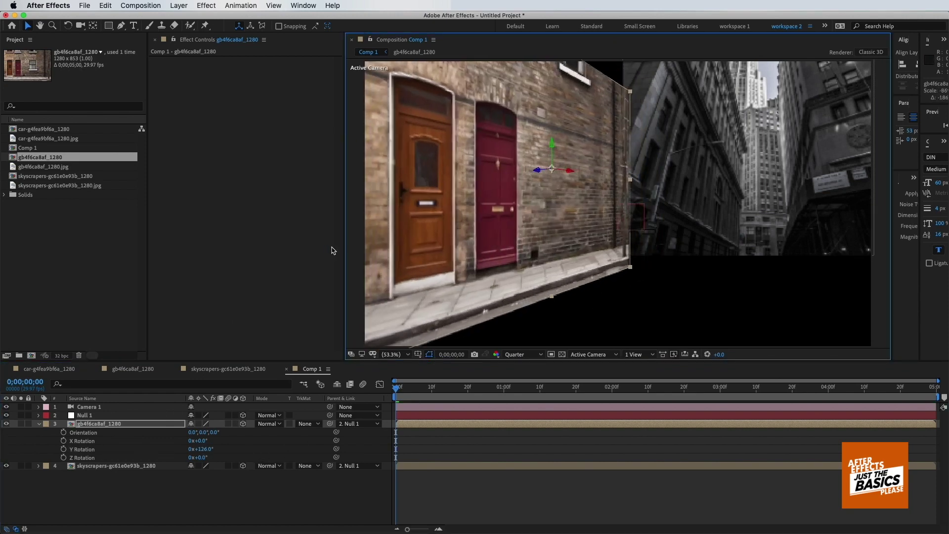
{"action": "left_click_drag", "start_coordinate": [571, 200], "coordinate": [543, 227]}
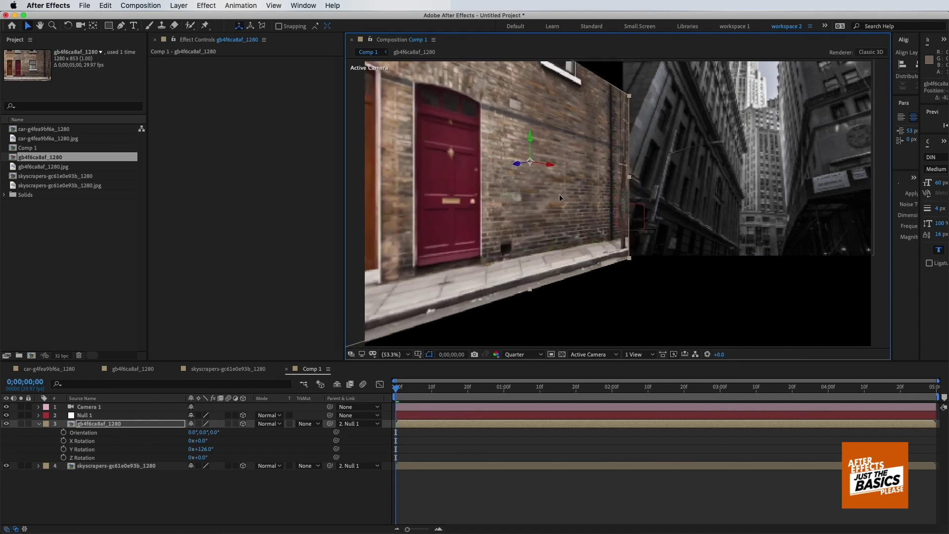
{"action": "double_click", "coordinate": [108, 26]}
{"action": "left_click", "coordinate": [58, 441]}
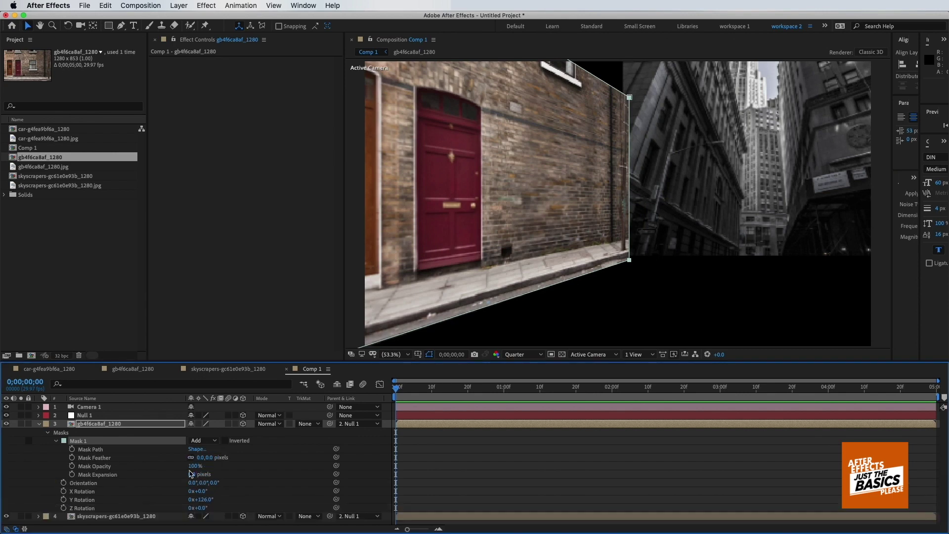
Replace the wall's mask with an ellipse mask, expansion −117, feather 317, with reshaped vertices
{"action": "key", "text": "Delete"}
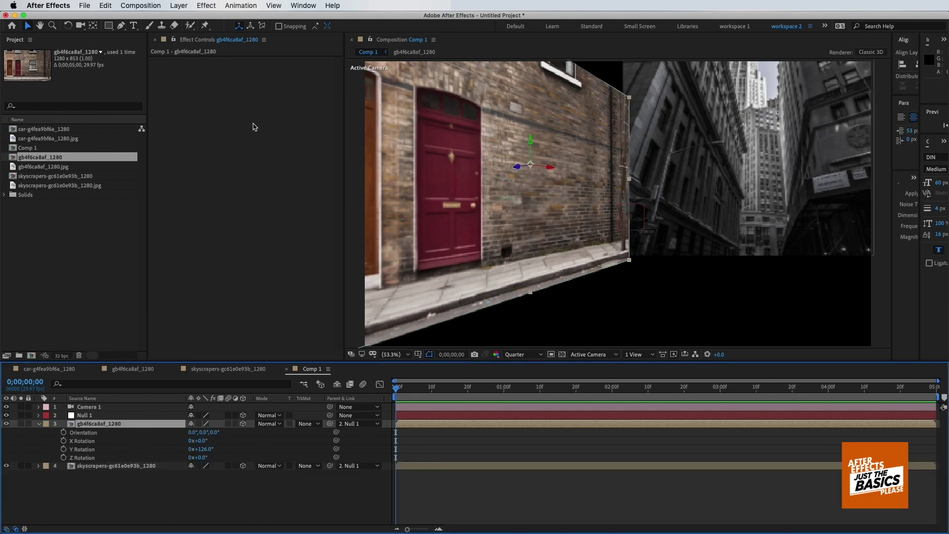
{"action": "left_click_drag", "start_coordinate": [108, 26], "coordinate": [133, 48]}
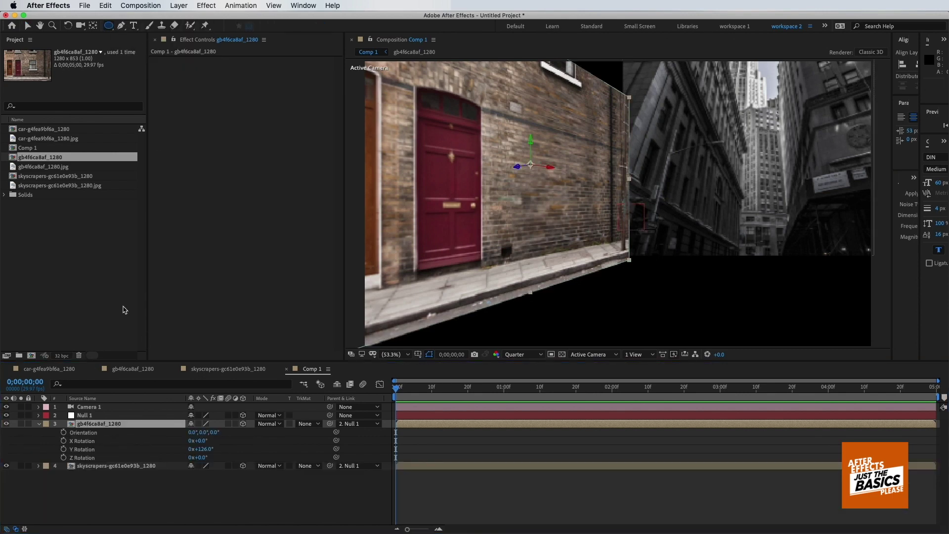
{"action": "double_click", "coordinate": [108, 26]}
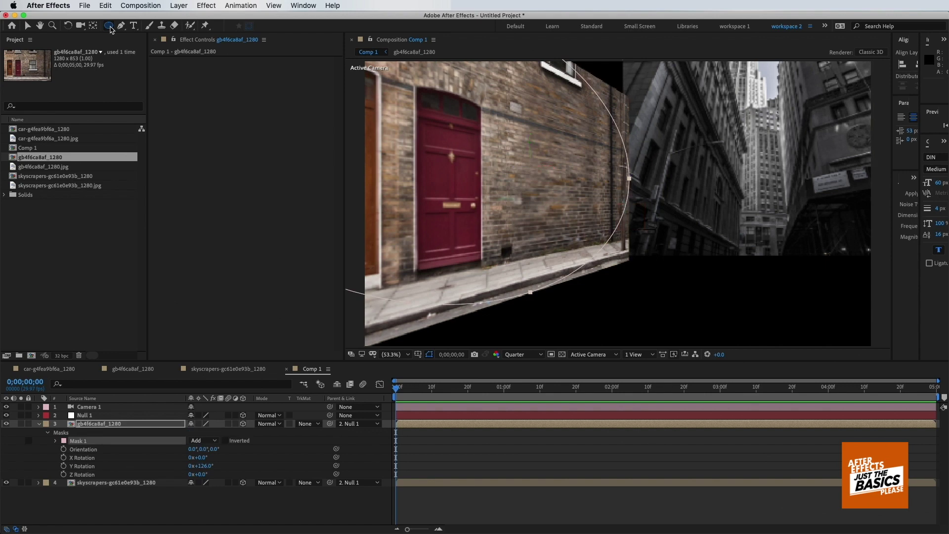
{"action": "left_click", "coordinate": [55, 441]}
{"action": "mouse_move", "coordinate": [196, 474]}
{"action": "left_mouse_down"}
{"action": "mouse_move", "coordinate": [235, 459]}
{"action": "mouse_move", "coordinate": [381, 475]}
{"action": "left_mouse_up"}
{"action": "left_click_drag", "start_coordinate": [531, 294], "coordinate": [525, 277]}
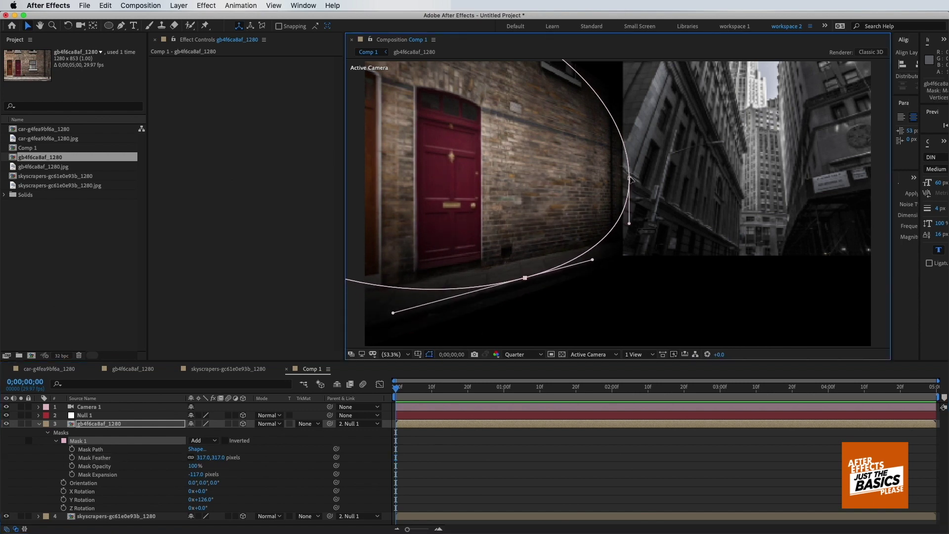
{"action": "left_click_drag", "start_coordinate": [629, 178], "coordinate": [624, 180]}
{"action": "left_click", "coordinate": [39, 424]}
{"action": "left_click", "coordinate": [92, 432]}
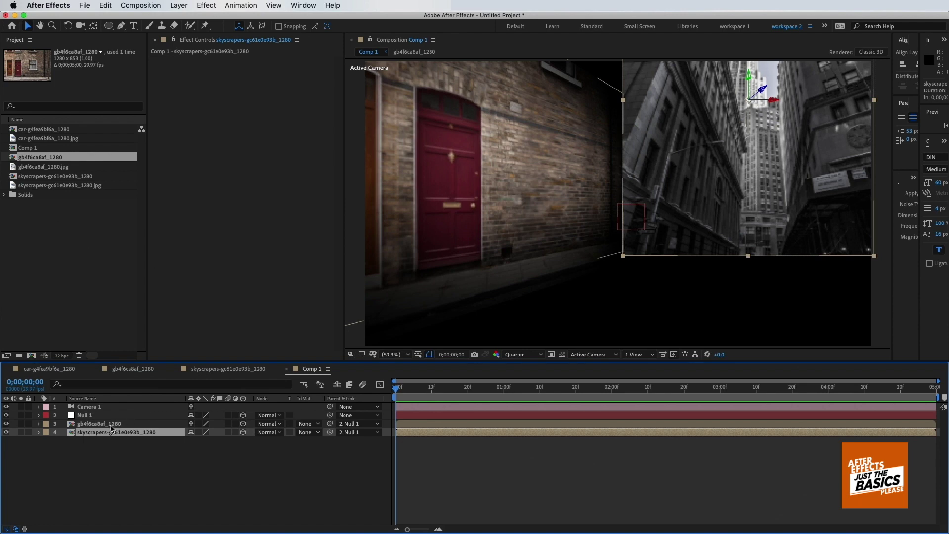
Move the brick wall toward the camera and duplicate it as a right-hand wall turned 105° on Y
{"action": "left_click", "coordinate": [113, 424]}
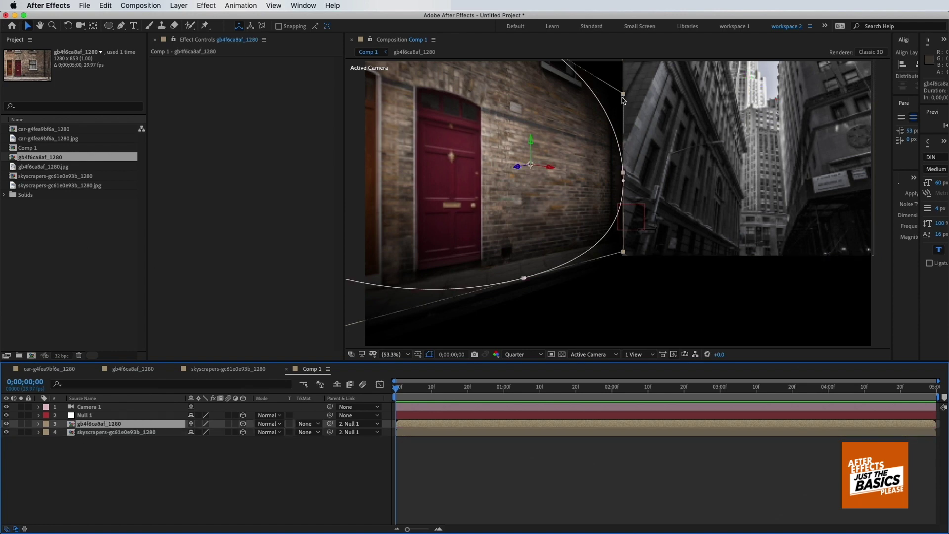
{"action": "mouse_move", "coordinate": [518, 167]}
{"action": "left_mouse_down"}
{"action": "mouse_move", "coordinate": [540, 173]}
{"action": "mouse_move", "coordinate": [523, 218]}
{"action": "left_mouse_up"}
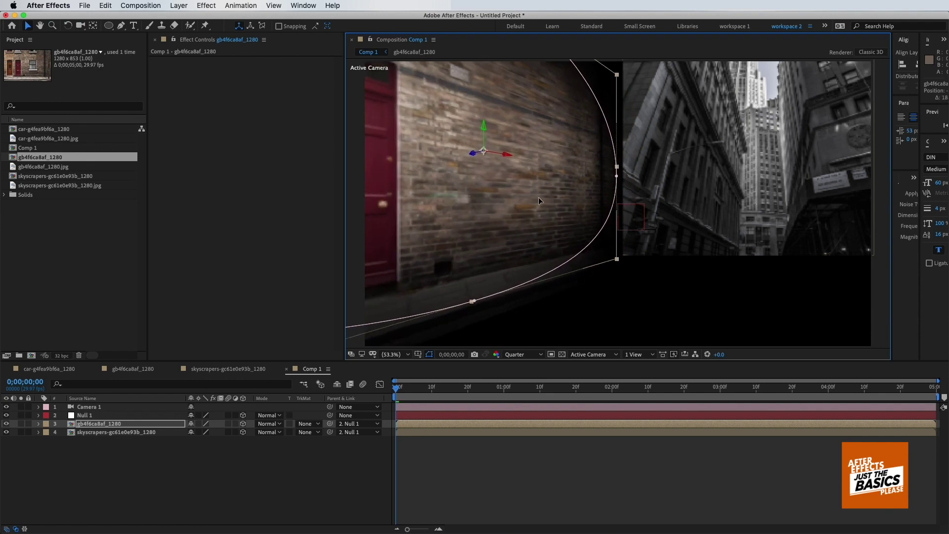
{"action": "key", "text": "ctrl+d"}
{"action": "left_click_drag", "start_coordinate": [510, 177], "coordinate": [800, 199]}
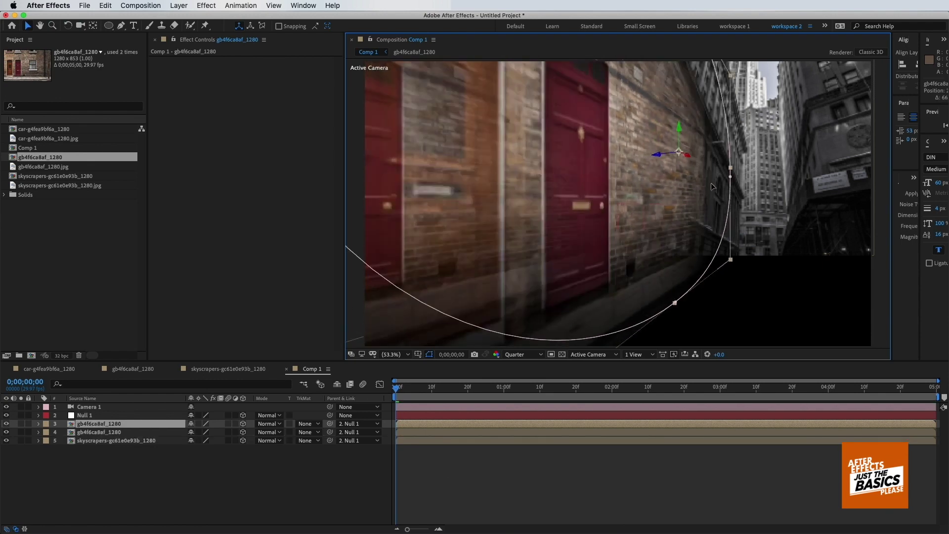
{"action": "key", "text": "r"}
{"action": "left_click_drag", "start_coordinate": [193, 449], "coordinate": [197, 450]}
{"action": "mouse_move", "coordinate": [834, 207]}
{"action": "left_mouse_down"}
{"action": "mouse_move", "coordinate": [820, 247]}
{"action": "mouse_move", "coordinate": [828, 233]}
{"action": "left_mouse_up"}
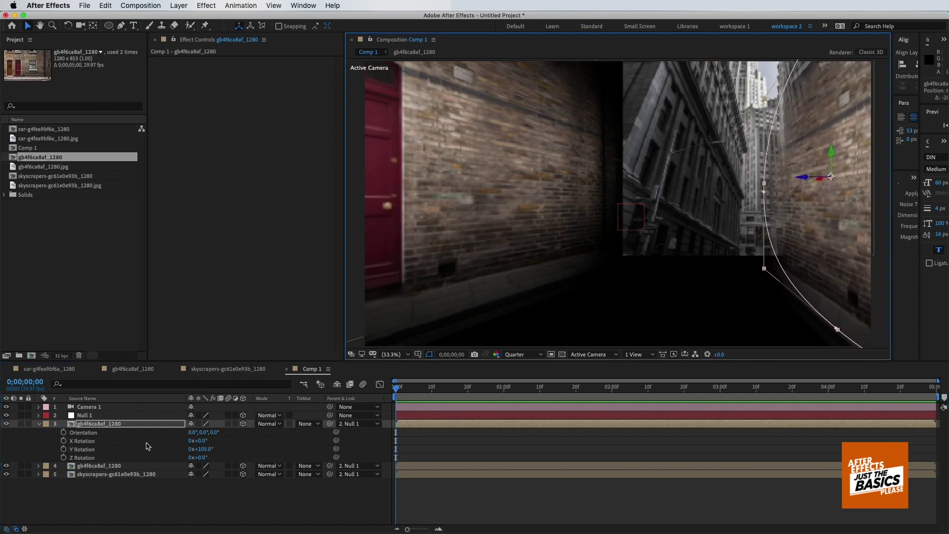
{"action": "left_click", "coordinate": [127, 428]}
Duplicate the right wall and lay the copy flat as a floor with 90° X rotation
{"action": "key", "text": "ctrl+d"}
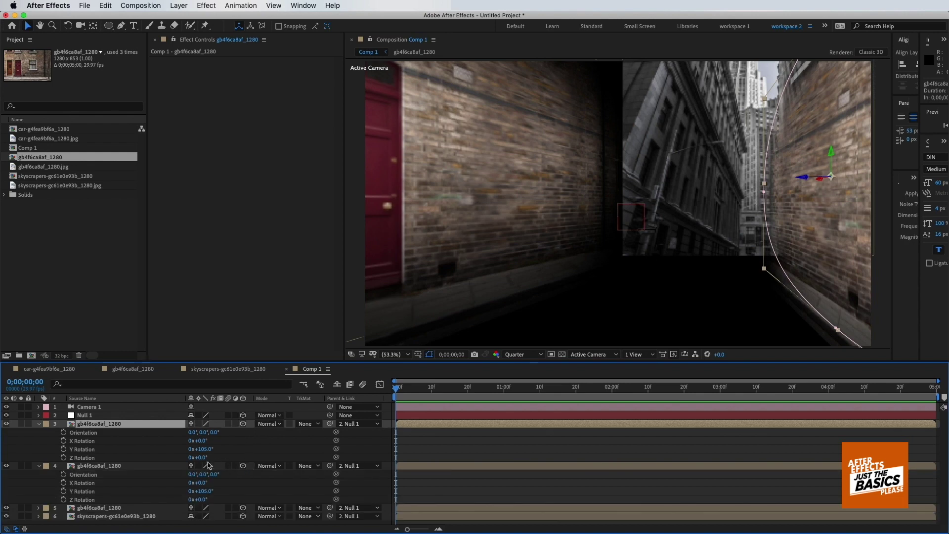
{"action": "left_click_drag", "start_coordinate": [200, 457], "coordinate": [257, 448]}
{"action": "key", "text": "ctrl+z"}
{"action": "key", "text": "Return"}
{"action": "left_click", "coordinate": [195, 441]}
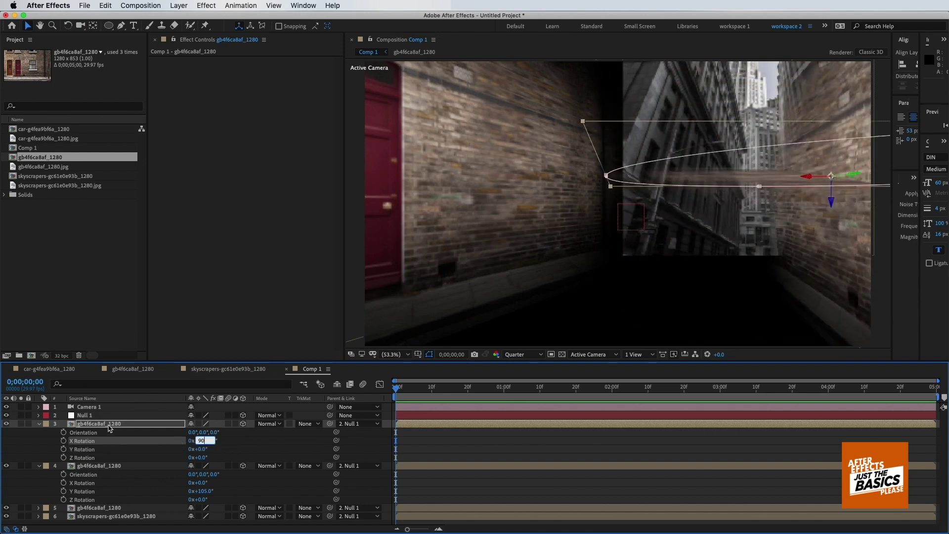
{"action": "key", "text": "Return"}
{"action": "left_click", "coordinate": [616, 336]}
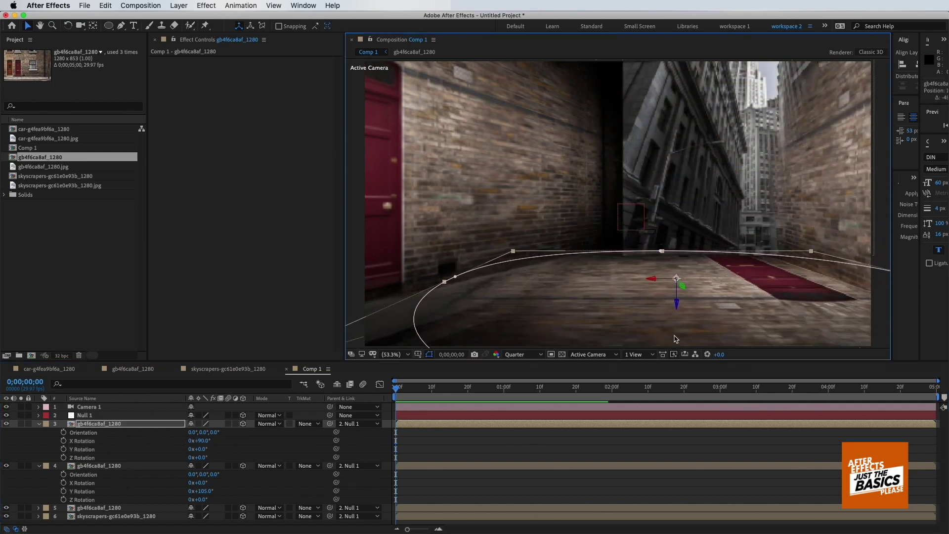
Set the floor's Z rotation to -24°, reshape its mask, and push it forward
{"action": "key", "text": "h"}
{"action": "left_click_drag", "start_coordinate": [875, 284], "coordinate": [685, 316]}
{"action": "left_click", "coordinate": [124, 425]}
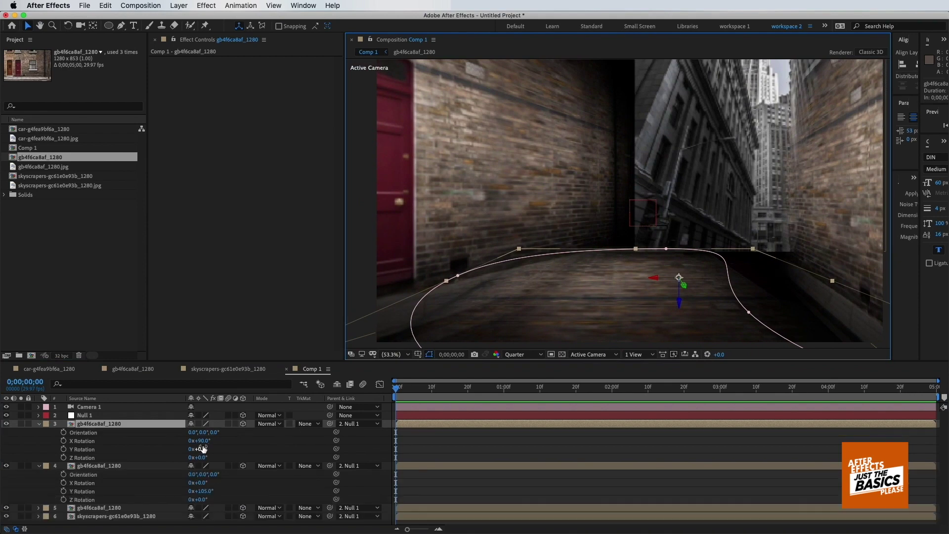
{"action": "left_click_drag", "start_coordinate": [200, 457], "coordinate": [194, 458]}
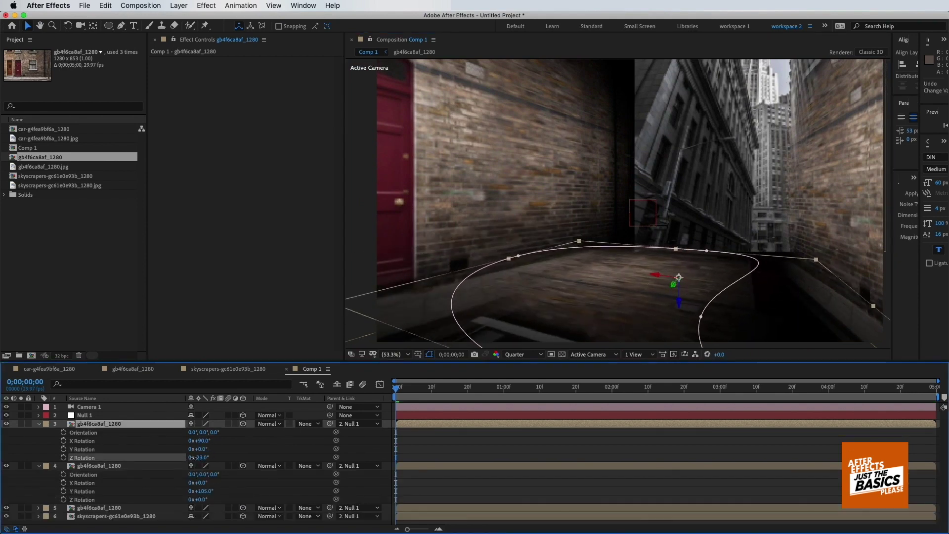
{"action": "left_click", "coordinate": [820, 253]}
{"action": "left_click_drag", "start_coordinate": [820, 254], "coordinate": [787, 256]}
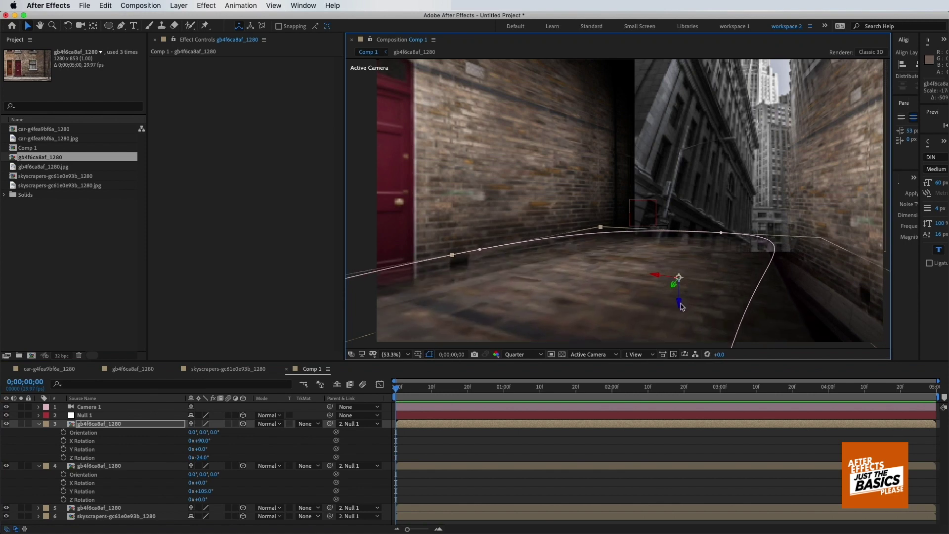
{"action": "left_click_drag", "start_coordinate": [681, 312], "coordinate": [608, 425]}
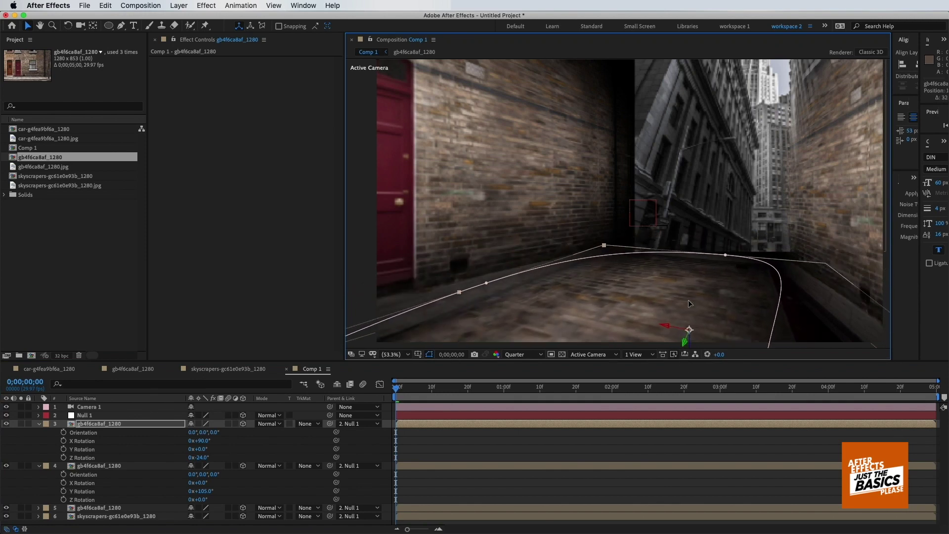
{"action": "left_click", "coordinate": [608, 430]}
Collapse all layer properties, then move the skyscraper backdrop left and resize it
{"action": "key", "text": "ctrl+a"}
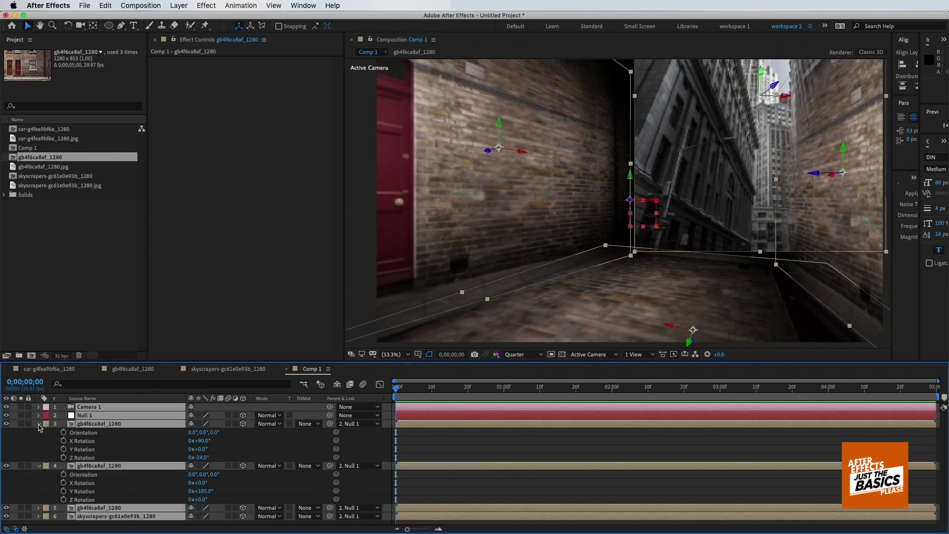
{"action": "key", "text": "ctrl+grave"}
{"action": "key", "text": "F2"}
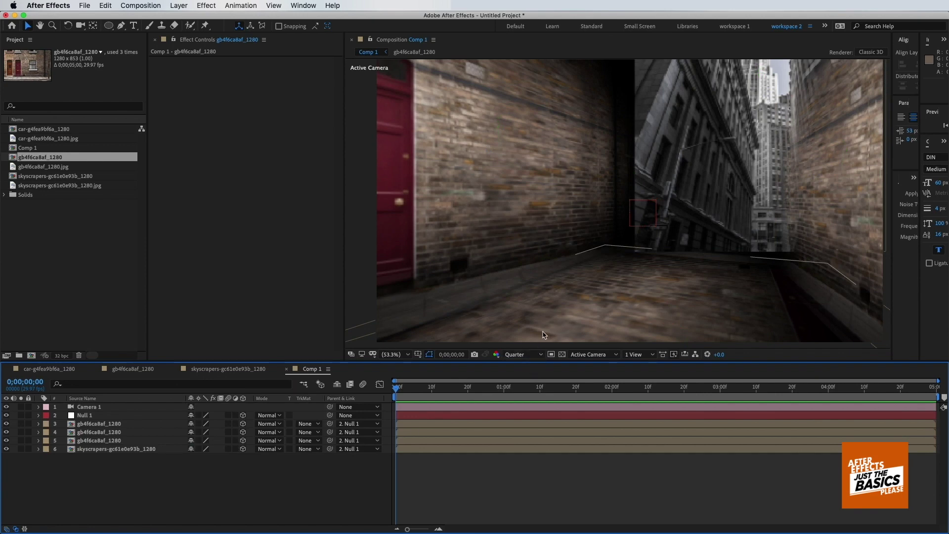
{"action": "left_click_drag", "start_coordinate": [543, 361], "coordinate": [544, 318]}
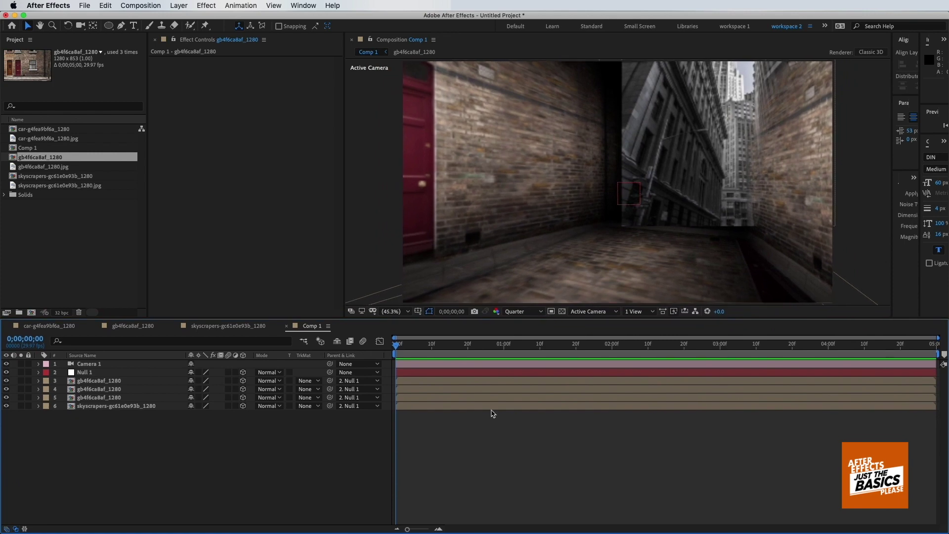
{"action": "left_click", "coordinate": [83, 407]}
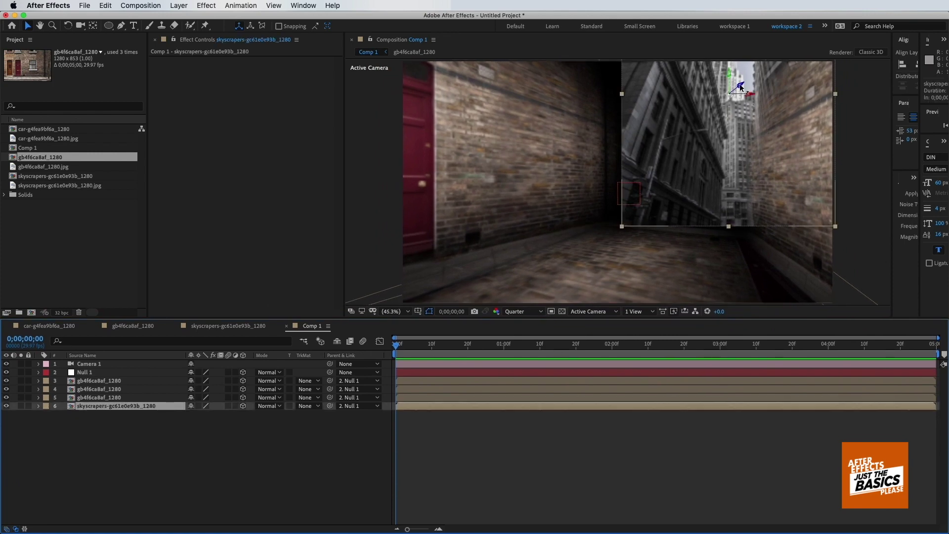
{"action": "left_click_drag", "start_coordinate": [740, 88], "coordinate": [684, 126]}
{"action": "left_click_drag", "start_coordinate": [760, 228], "coordinate": [785, 243]}
{"action": "left_click", "coordinate": [179, 5]}
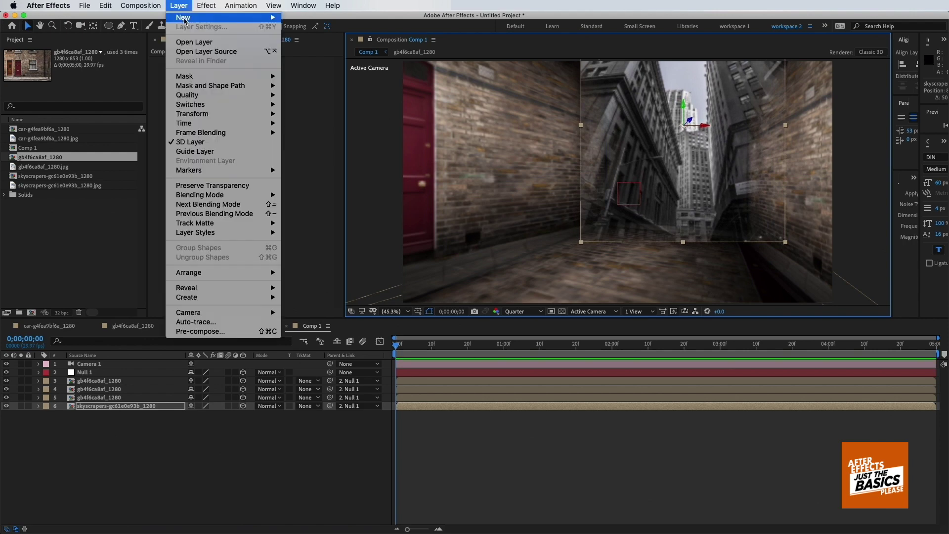
Add a shadow-casting Spot Light 1 and reposition it to reshape the lit area
{"action": "mouse_move", "coordinate": [184, 20]}
{"action": "left_click", "coordinate": [307, 36]}
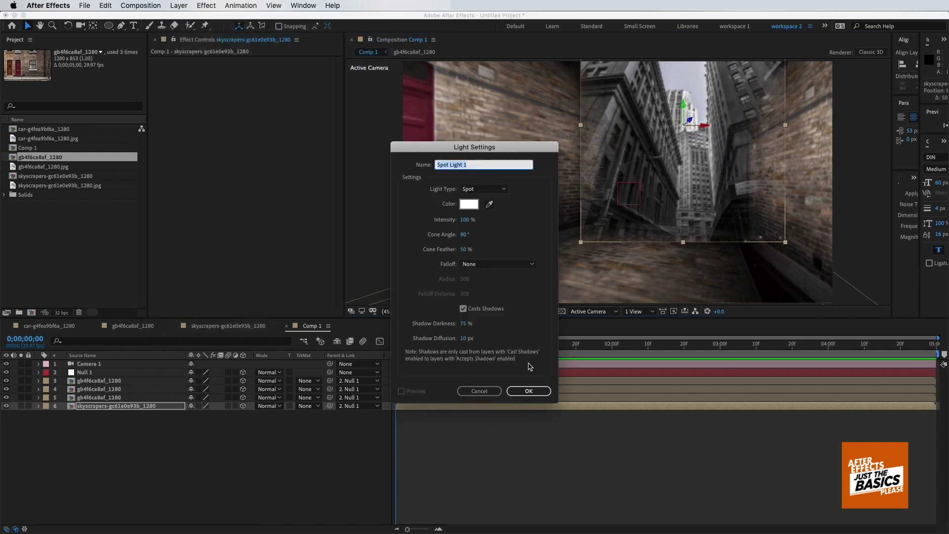
{"action": "left_click", "coordinate": [464, 310]}
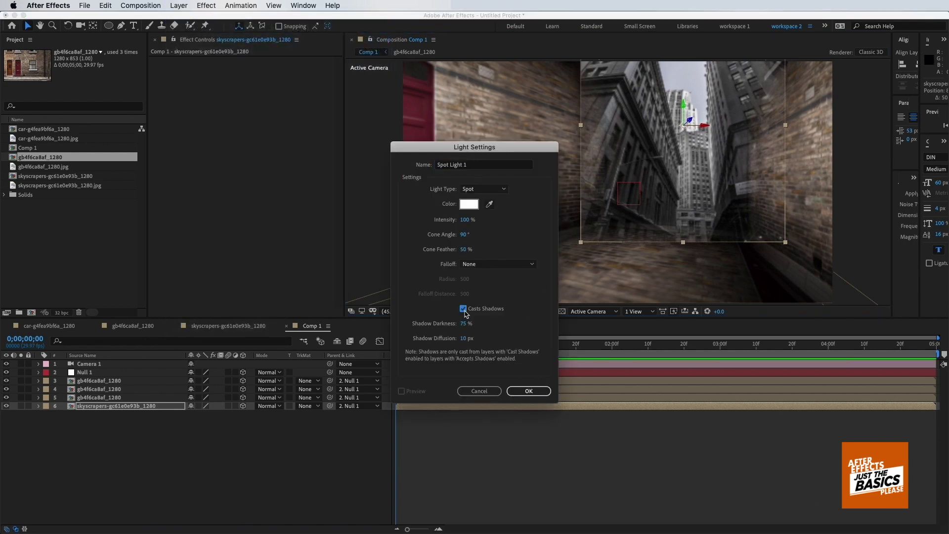
{"action": "left_click", "coordinate": [529, 390]}
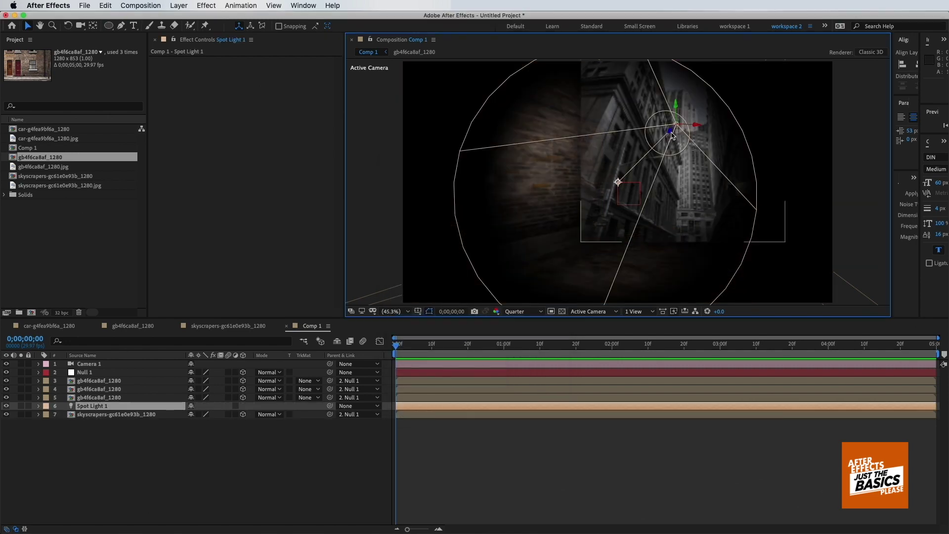
{"action": "left_click_drag", "start_coordinate": [674, 132], "coordinate": [567, 208]}
{"action": "key", "text": "Return"}
Adjust brick layer 5's mask vertex and duplicate that layer
{"action": "left_click", "coordinate": [106, 397]}
{"action": "mouse_move", "coordinate": [609, 168]}
{"action": "left_mouse_down"}
{"action": "mouse_move", "coordinate": [673, 168]}
{"action": "mouse_move", "coordinate": [628, 164]}
{"action": "left_mouse_up"}
{"action": "key", "text": "super+d"}
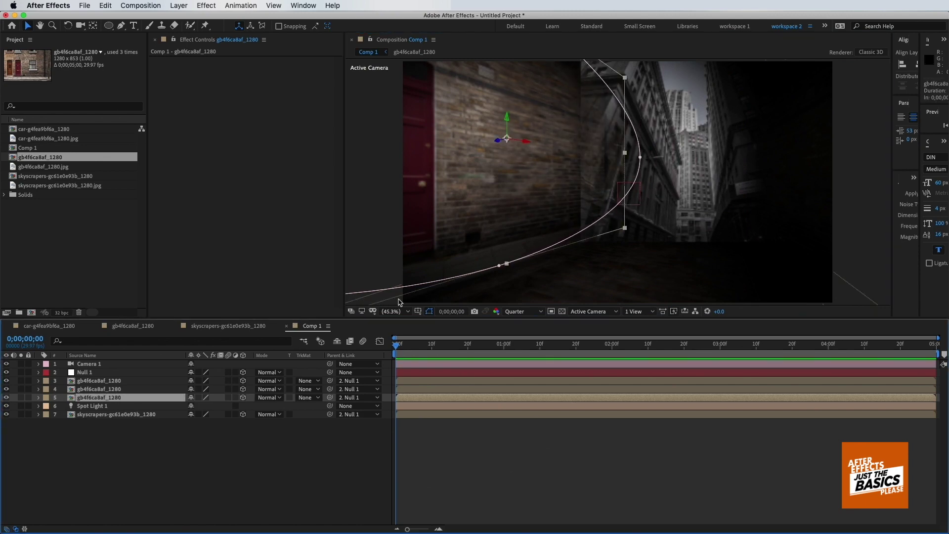
{"action": "left_click", "coordinate": [425, 445]}
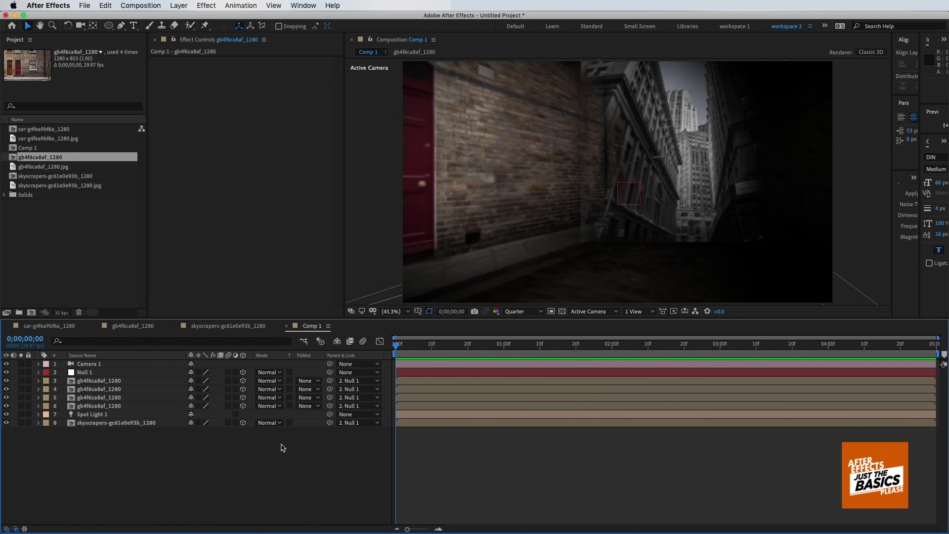
Move Spot Light 1 up to second in the stack and push the skyscrapers further back
{"action": "left_click_drag", "start_coordinate": [96, 417], "coordinate": [94, 369]}
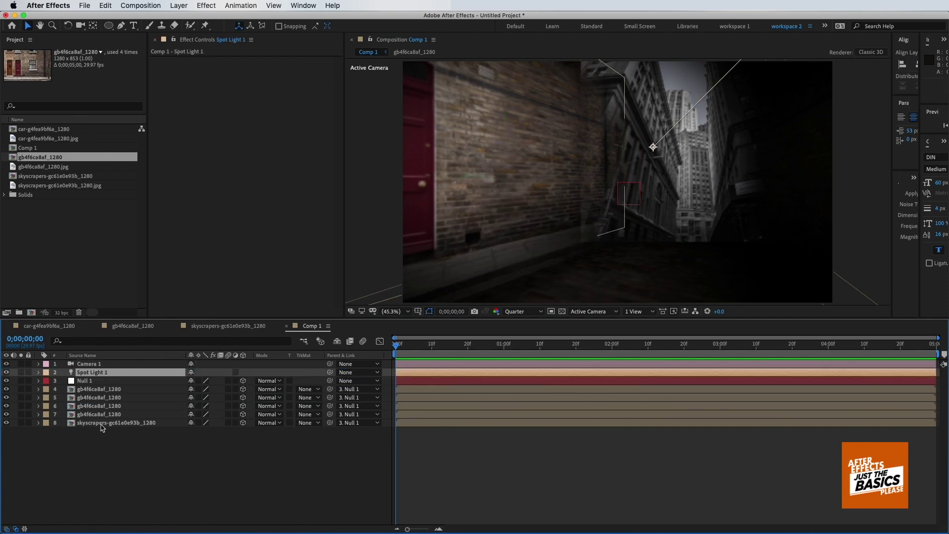
{"action": "left_click", "coordinate": [534, 246]}
{"action": "left_click_drag", "start_coordinate": [690, 123], "coordinate": [722, 225]}
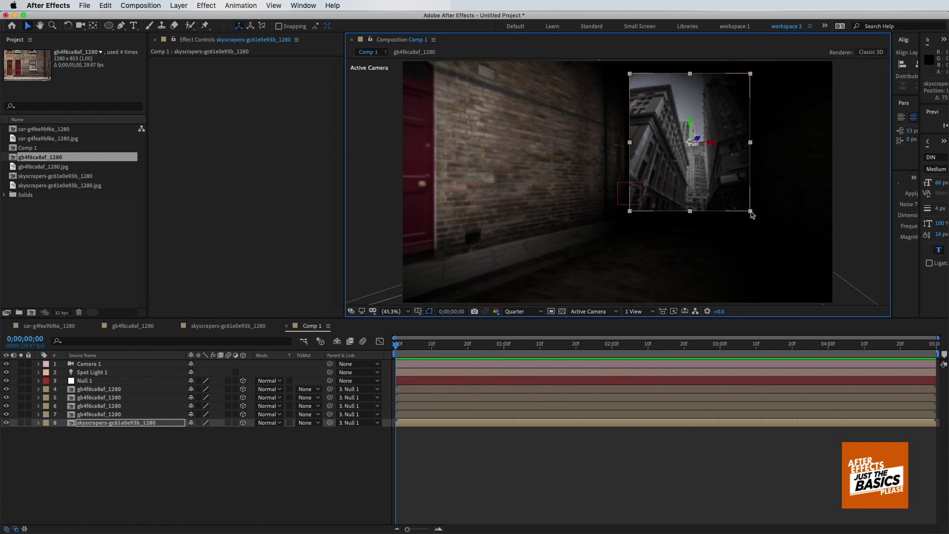
Scale up the skyscraper backdrop and give it an elliptical mask contracted by 140 pixels, repositioned
{"action": "left_click_drag", "start_coordinate": [751, 212], "coordinate": [782, 244]}
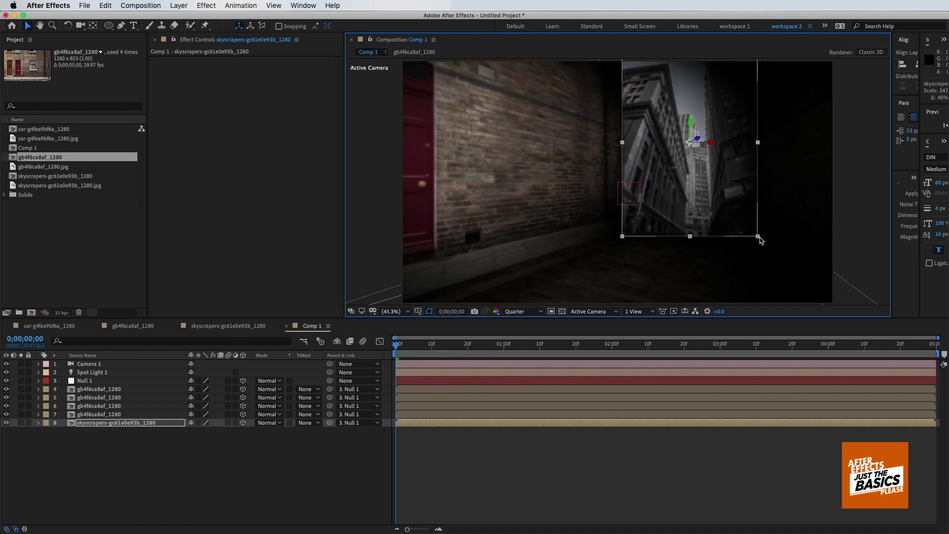
{"action": "double_click", "coordinate": [113, 28]}
{"action": "left_click", "coordinate": [56, 440]}
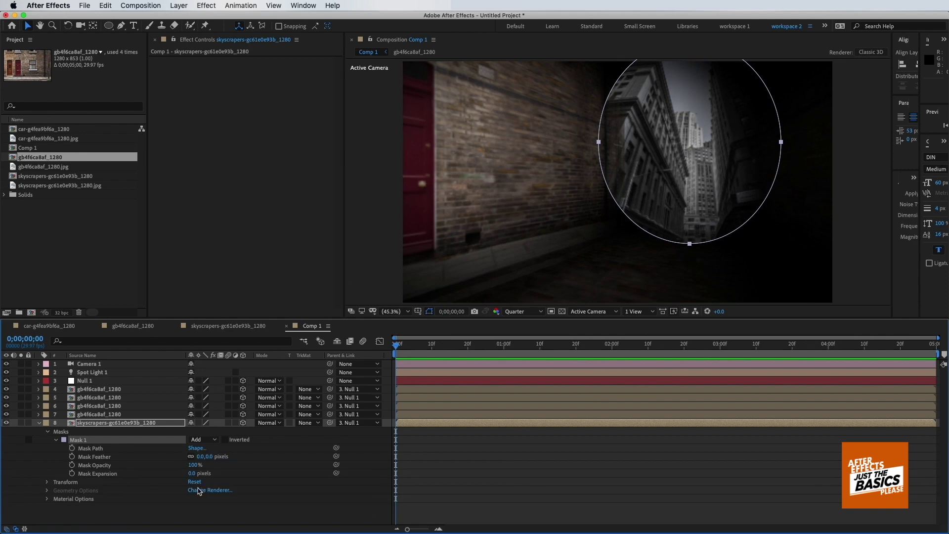
{"action": "mouse_move", "coordinate": [192, 475]}
{"action": "left_mouse_down"}
{"action": "mouse_move", "coordinate": [263, 466]}
{"action": "mouse_move", "coordinate": [170, 468]}
{"action": "left_mouse_up"}
{"action": "left_click", "coordinate": [666, 220]}
{"action": "left_click_drag", "start_coordinate": [702, 148], "coordinate": [693, 158]}
Collapse the mask properties and duplicate the masked skyscrapers layer 8
{"action": "left_click", "coordinate": [38, 422]}
{"action": "key", "text": "super+a"}
{"action": "left_click", "coordinate": [121, 422]}
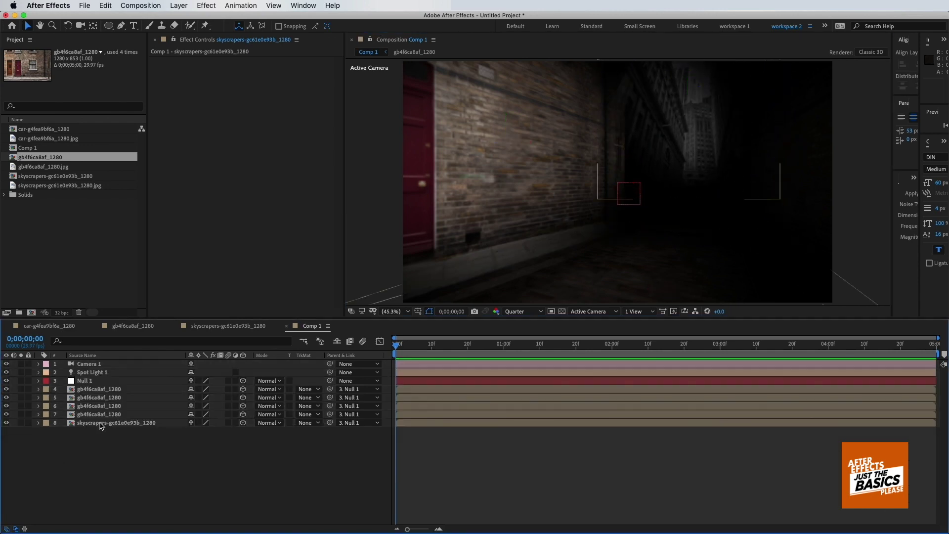
{"action": "key", "text": "super+d"}
{"action": "left_click", "coordinate": [46, 129]}
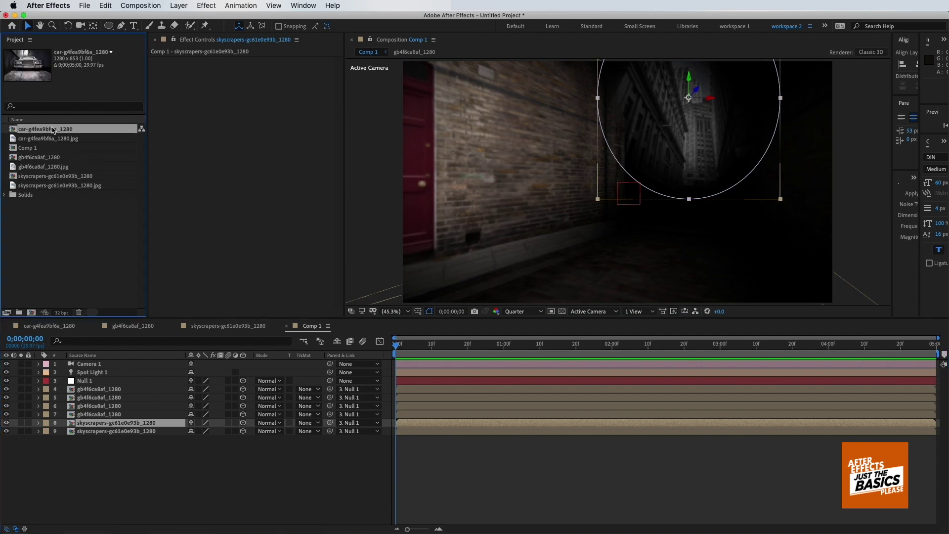
Replace the duplicate's source with the car footage, then shrink and place it at the alley's end
{"action": "key", "text": "super+alt+slash"}
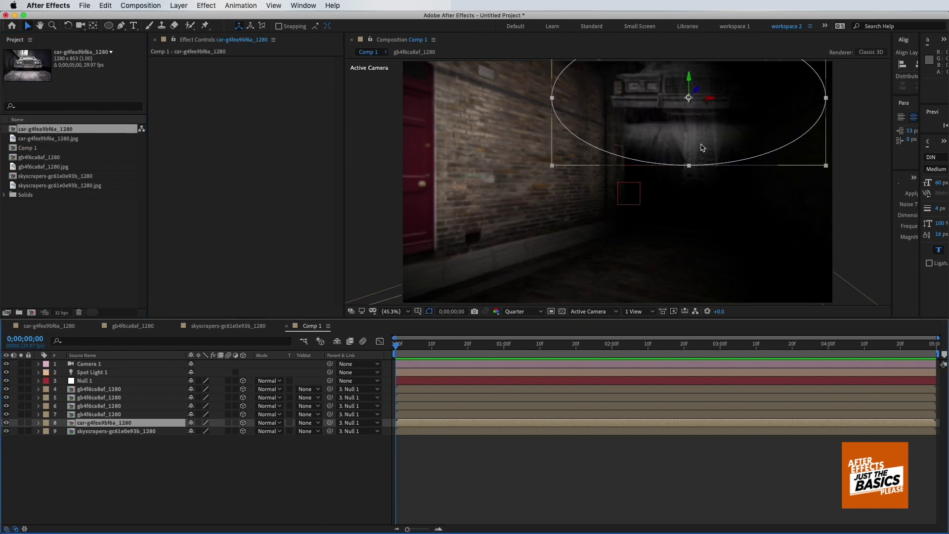
{"action": "left_click_drag", "start_coordinate": [702, 147], "coordinate": [697, 252]}
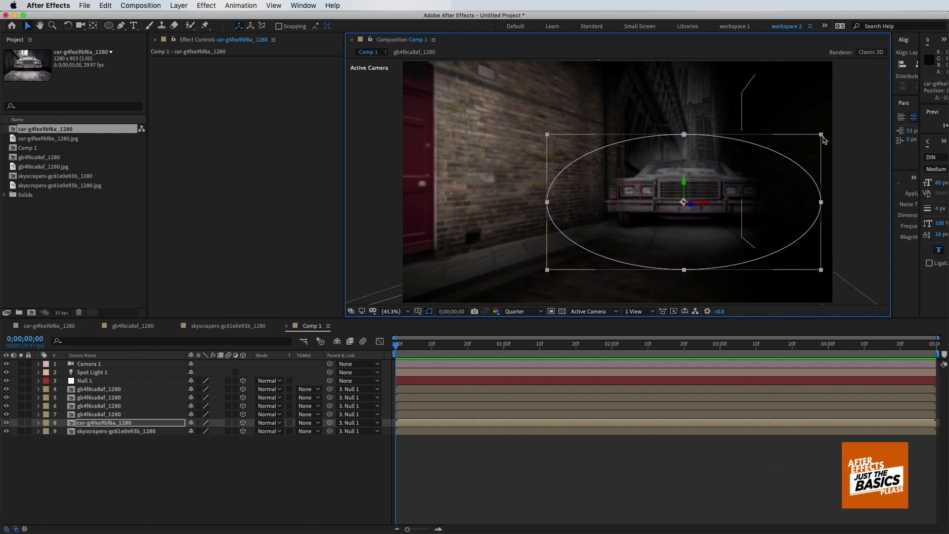
{"action": "left_click_drag", "start_coordinate": [823, 143], "coordinate": [797, 138]}
{"action": "left_click_drag", "start_coordinate": [734, 190], "coordinate": [725, 207]}
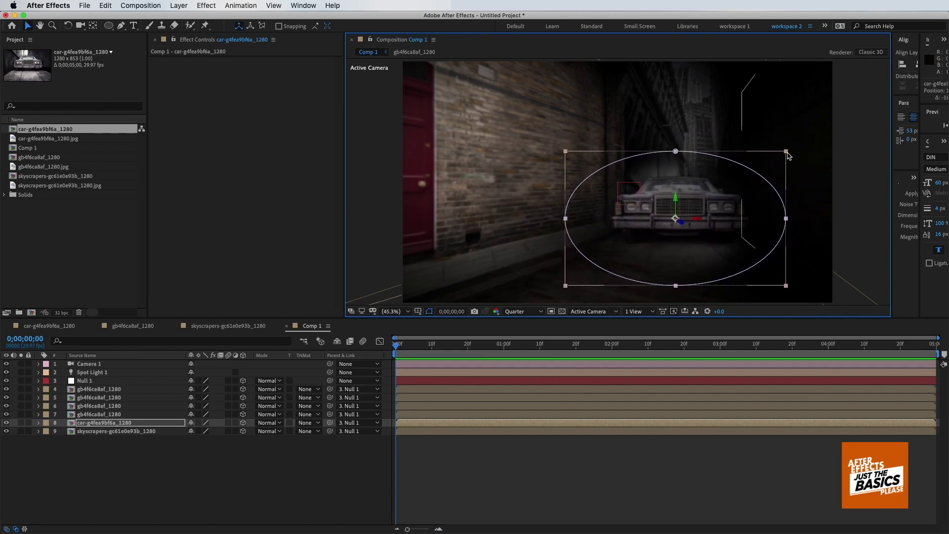
{"action": "left_click_drag", "start_coordinate": [786, 151], "coordinate": [795, 132]}
{"action": "left_click_drag", "start_coordinate": [723, 221], "coordinate": [733, 211]}
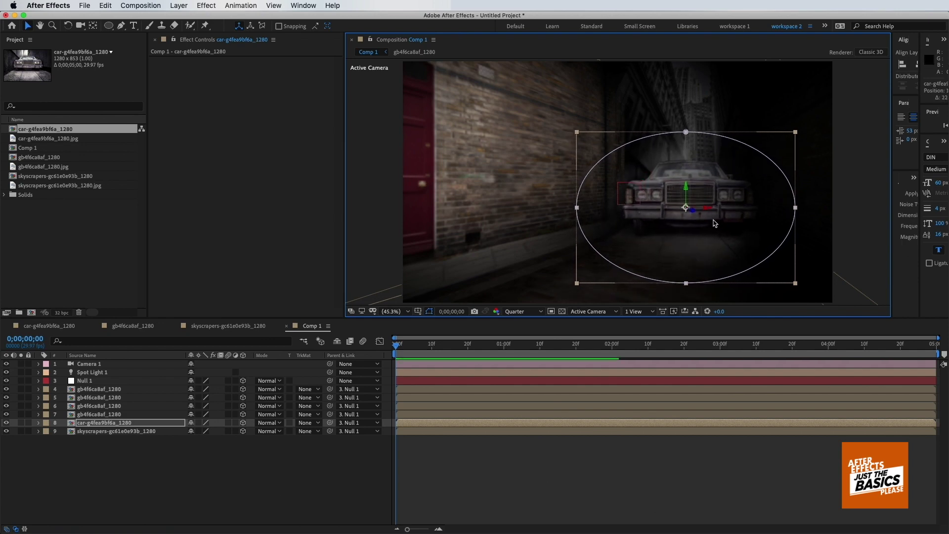
Set Null 1's Y Rotation to -5°
{"action": "left_click", "coordinate": [84, 381]}
{"action": "key", "text": "r"}
{"action": "mouse_move", "coordinate": [198, 407]}
{"action": "left_mouse_down"}
{"action": "mouse_move", "coordinate": [210, 413]}
{"action": "mouse_move", "coordinate": [41, 391]}
{"action": "left_mouse_up"}
{"action": "key", "text": "Return"}
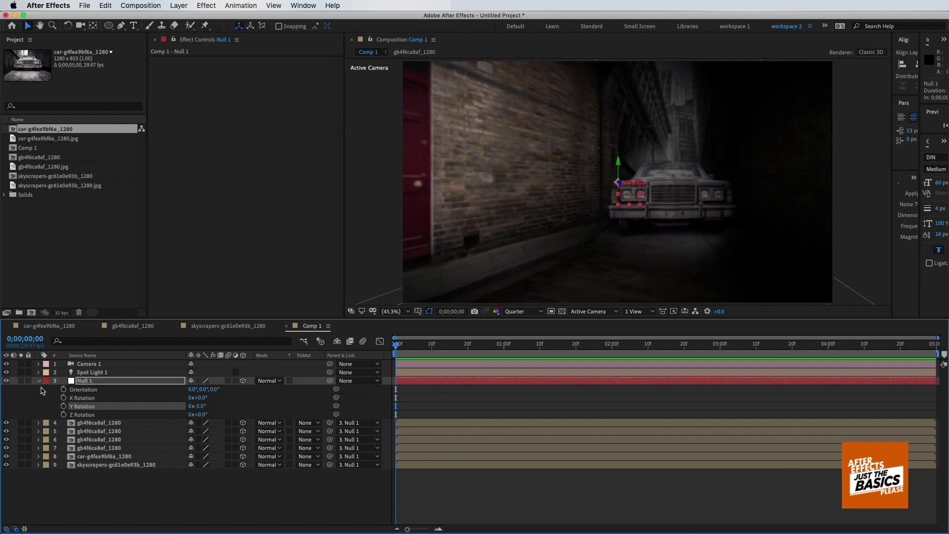
Apply Hue/Saturation at saturation -100 to the brick-wall layer, then cut the effect for reuse
{"action": "left_click", "coordinate": [39, 381]}
{"action": "left_click", "coordinate": [179, 6]}
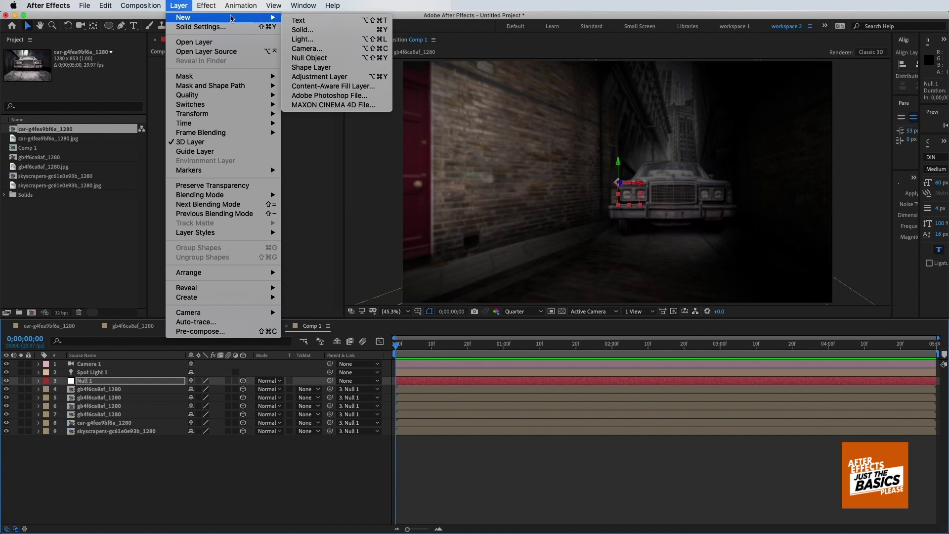
{"action": "key", "text": "Escape"}
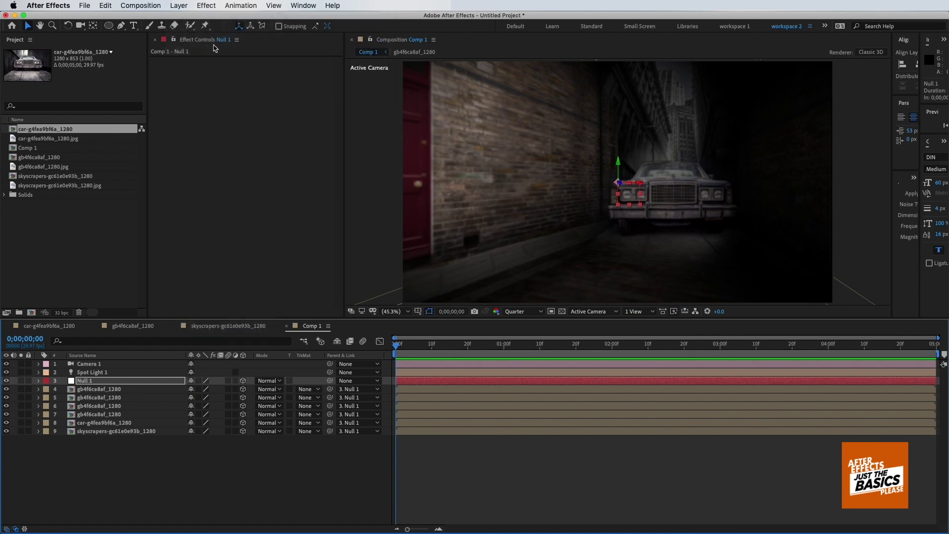
{"action": "left_click", "coordinate": [98, 390]}
{"action": "left_click", "coordinate": [206, 5]}
{"action": "mouse_move", "coordinate": [237, 108]}
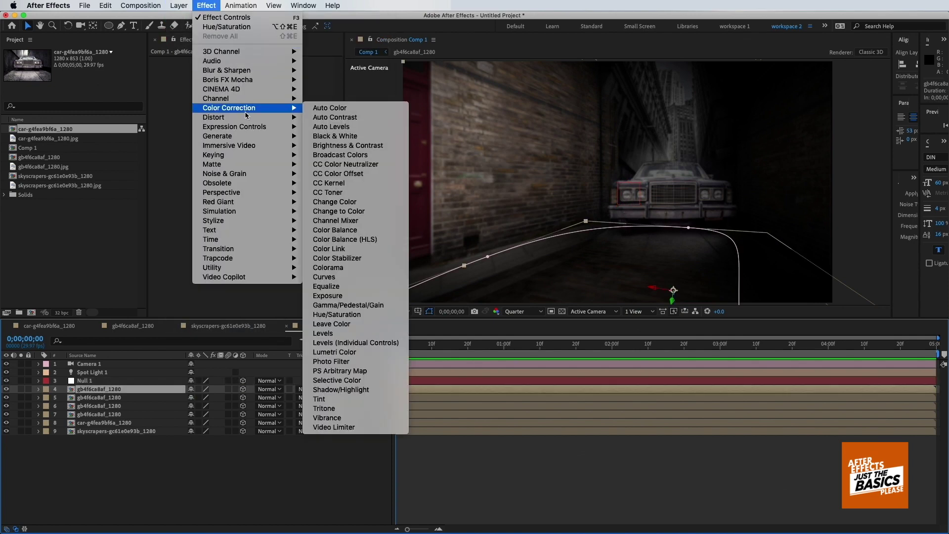
{"action": "left_click", "coordinate": [336, 314]}
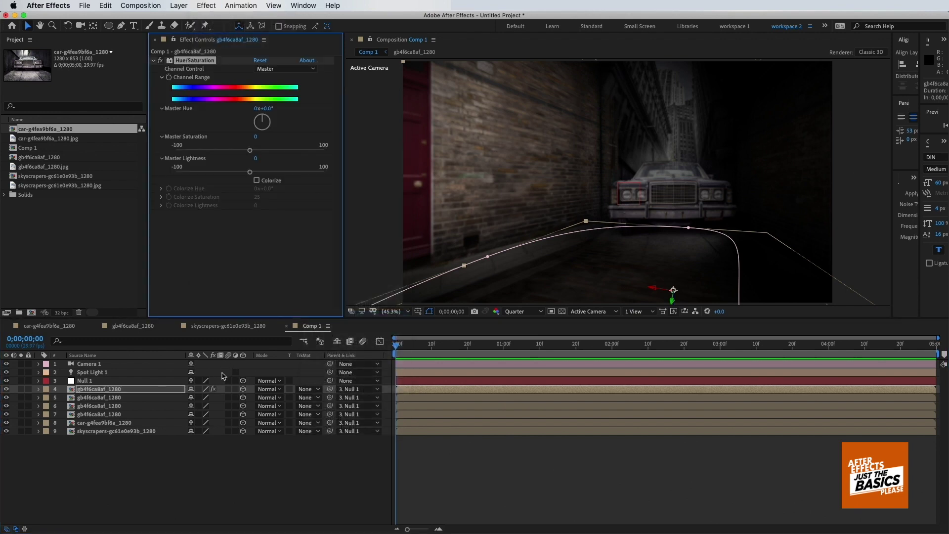
{"action": "left_click_drag", "start_coordinate": [249, 150], "coordinate": [175, 150]}
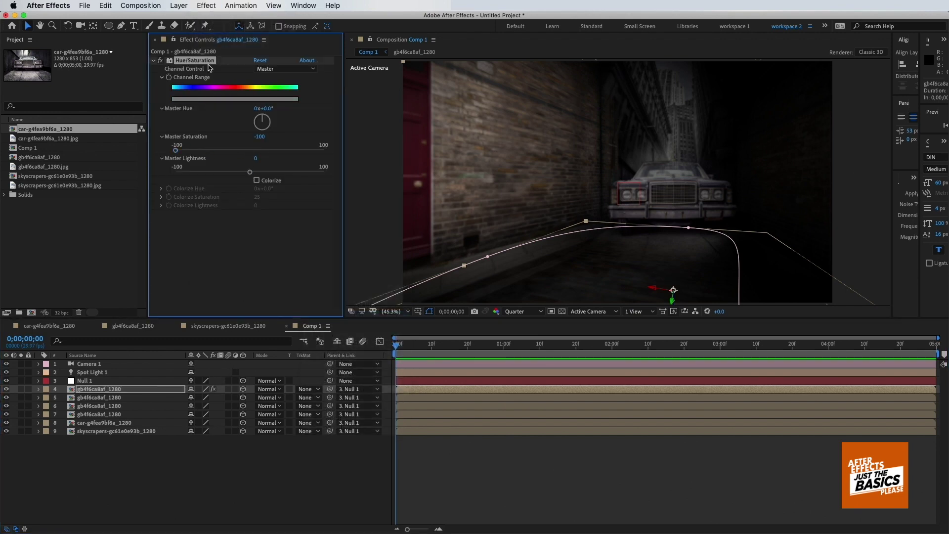
{"action": "key", "text": "Delete"}
In the brick-wall precomp, add an adjustment layer with the pasted Hue/Saturation and Levels at gamma 0.67
{"action": "double_click", "coordinate": [56, 157]}
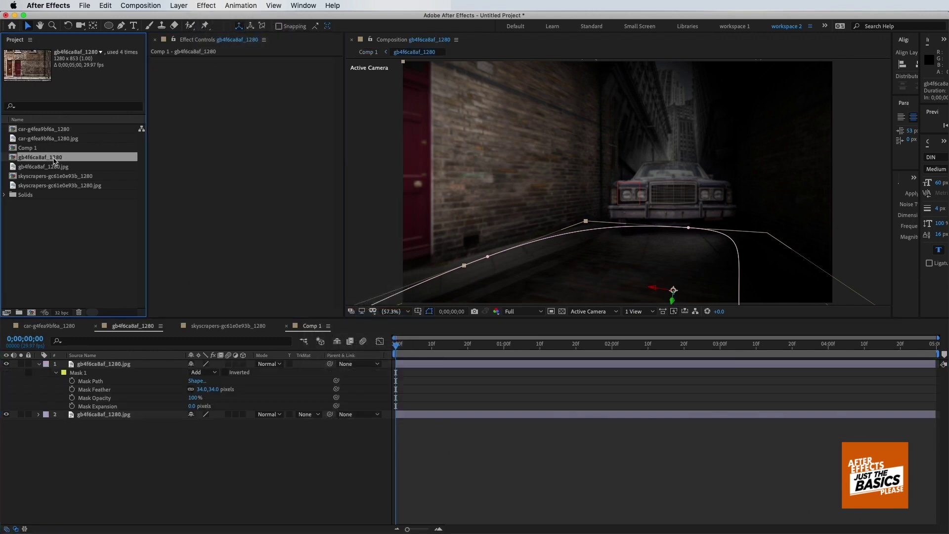
{"action": "left_click", "coordinate": [179, 5]}
{"action": "mouse_move", "coordinate": [237, 22]}
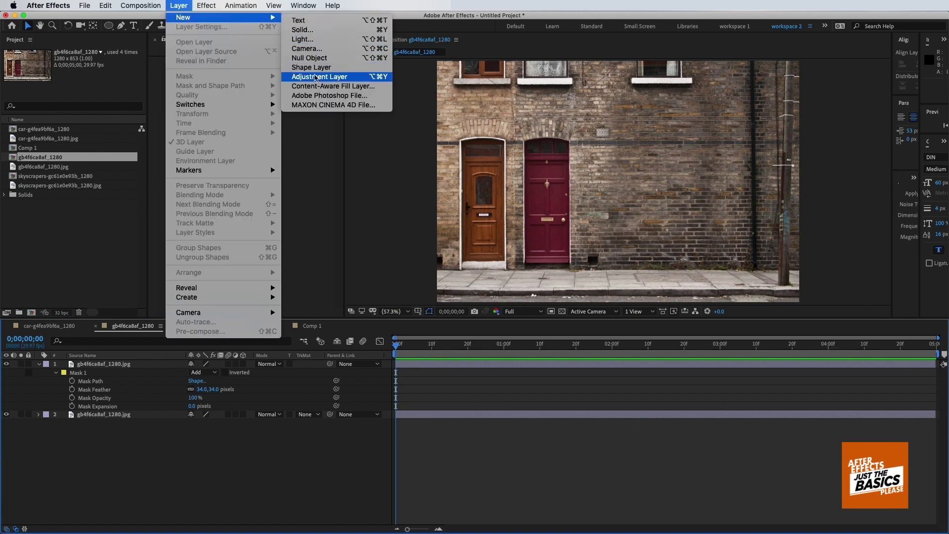
{"action": "left_click", "coordinate": [326, 74]}
{"action": "key", "text": "ctrl+v"}
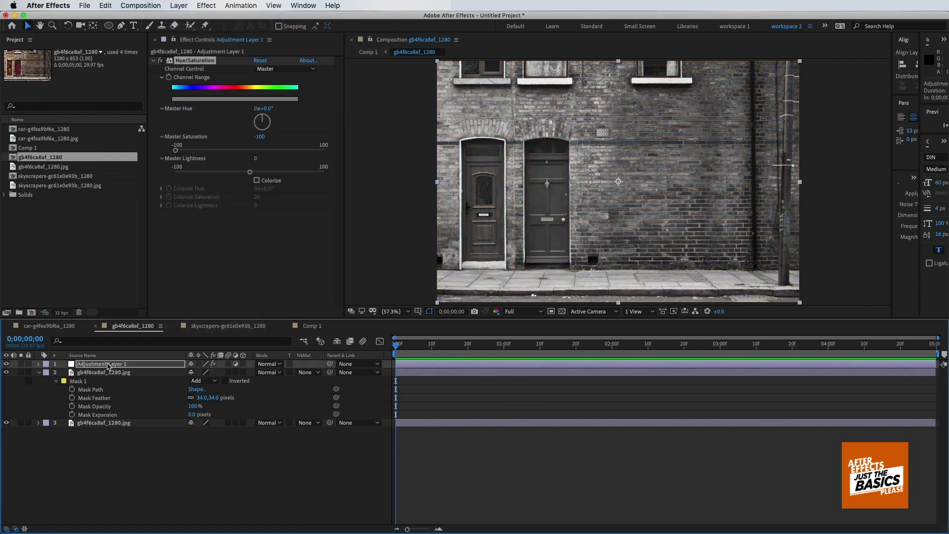
{"action": "left_click", "coordinate": [206, 6]}
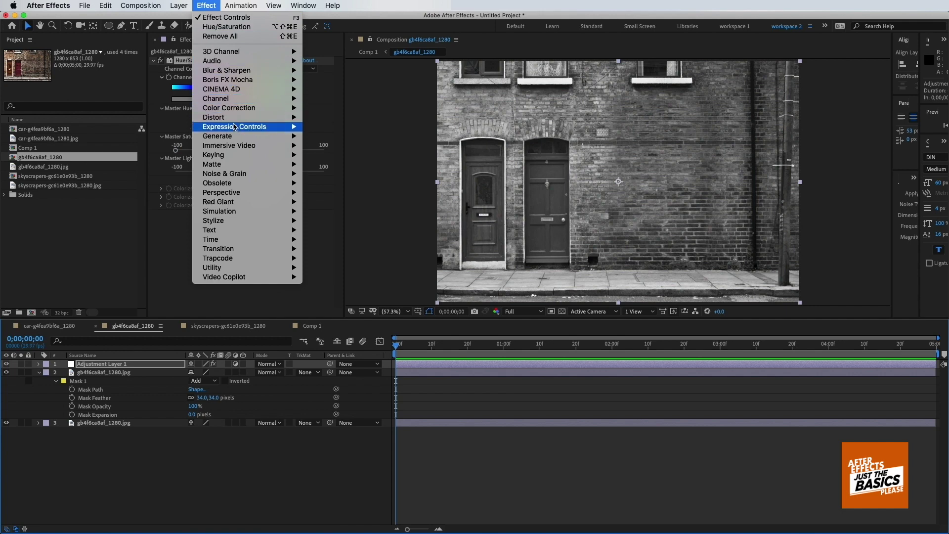
{"action": "mouse_move", "coordinate": [242, 109]}
{"action": "left_click", "coordinate": [340, 334]}
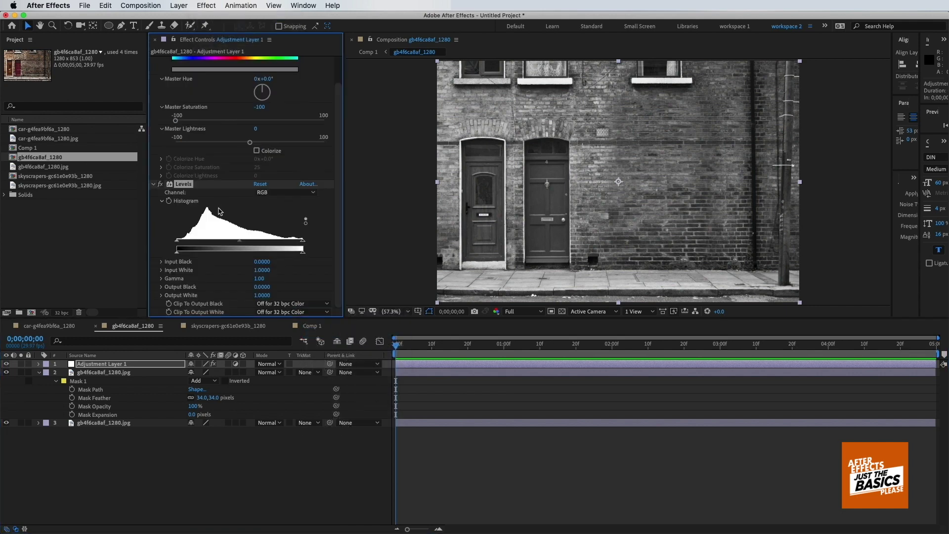
{"action": "left_click_drag", "start_coordinate": [249, 244], "coordinate": [281, 240]}
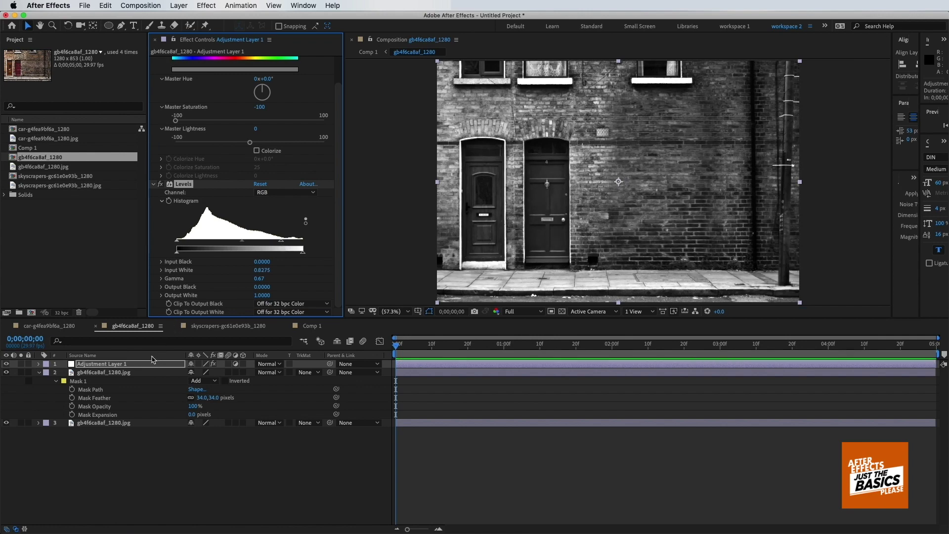
Paste the grading adjustment layer into the skyscrapers and car comps, fitting it over the skyscrapers image
{"action": "left_click", "coordinate": [139, 366]}
{"action": "left_click", "coordinate": [228, 326]}
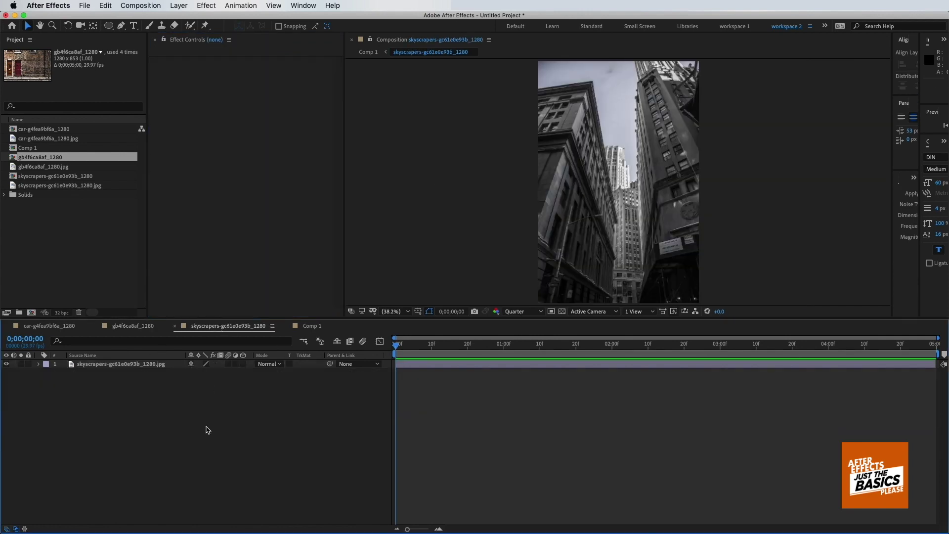
{"action": "key", "text": "ctrl+v"}
{"action": "left_click", "coordinate": [780, 222]}
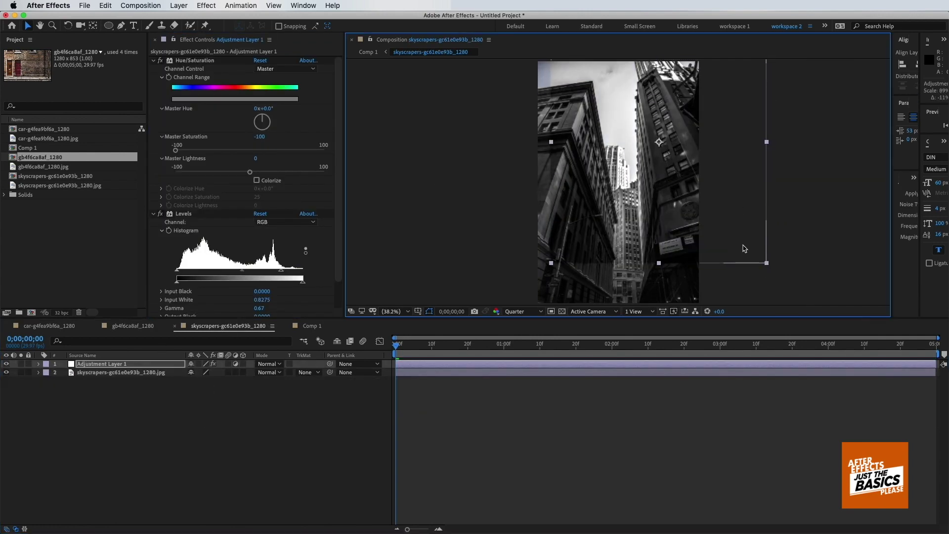
{"action": "left_click_drag", "start_coordinate": [781, 223], "coordinate": [735, 305]}
{"action": "left_click", "coordinate": [312, 326]}
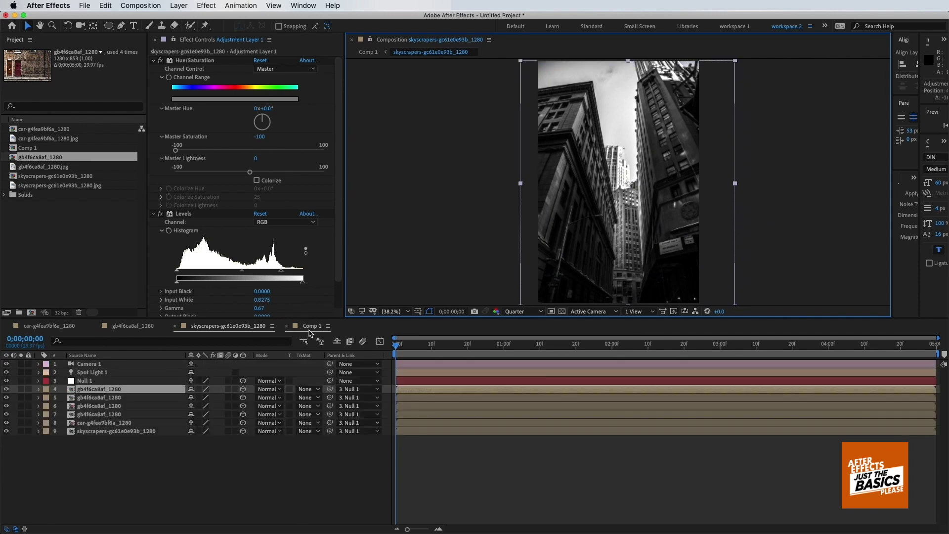
{"action": "left_click", "coordinate": [49, 326]}
{"action": "key", "text": "ctrl+v"}
{"action": "left_click", "coordinate": [267, 428]}
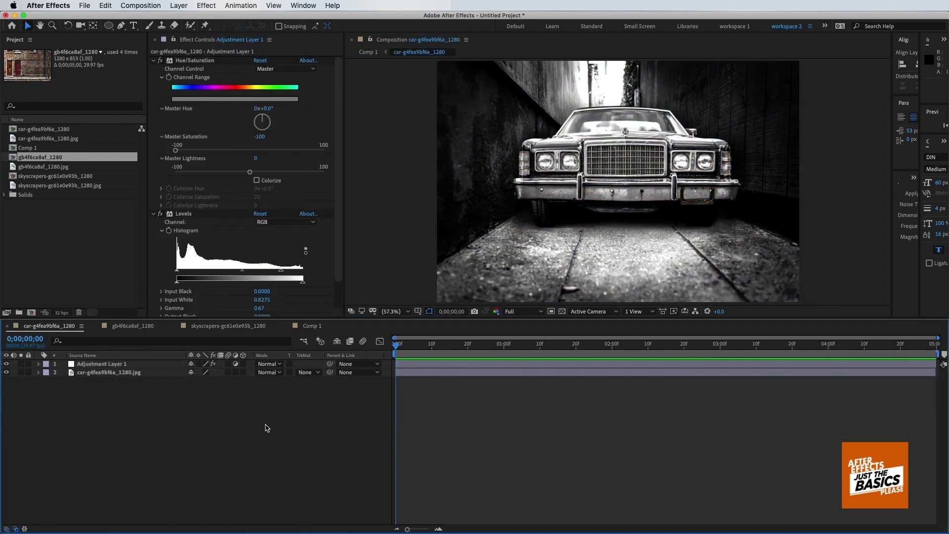
{"action": "left_click", "coordinate": [312, 326]}
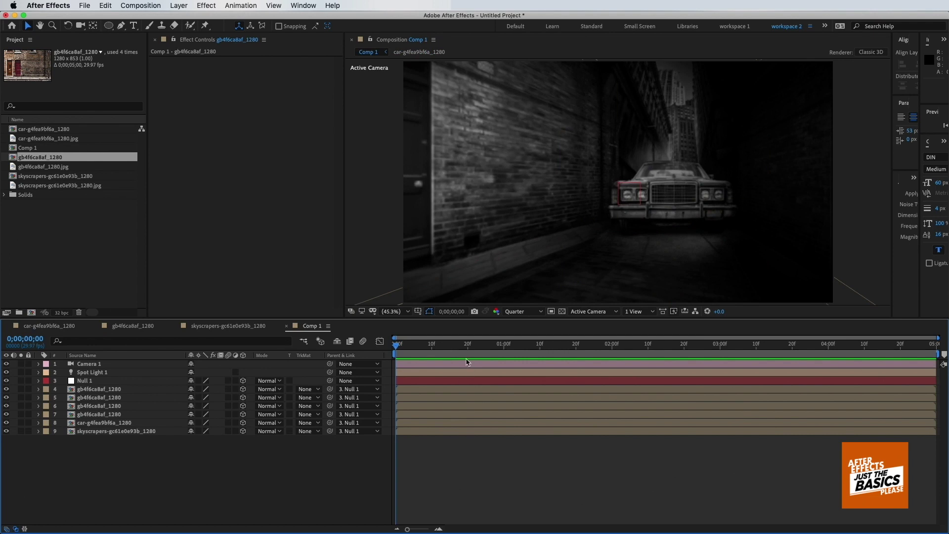
Add a full-frame black (000000) solid above the brick-wall layer 4 in Comp 1
{"action": "left_click", "coordinate": [168, 389]}
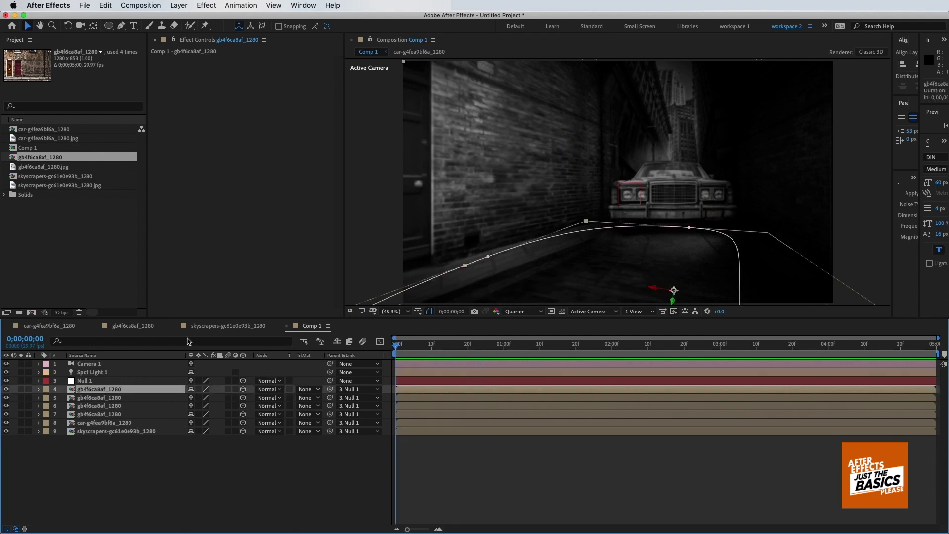
{"action": "left_click", "coordinate": [184, 5]}
{"action": "mouse_move", "coordinate": [222, 17]}
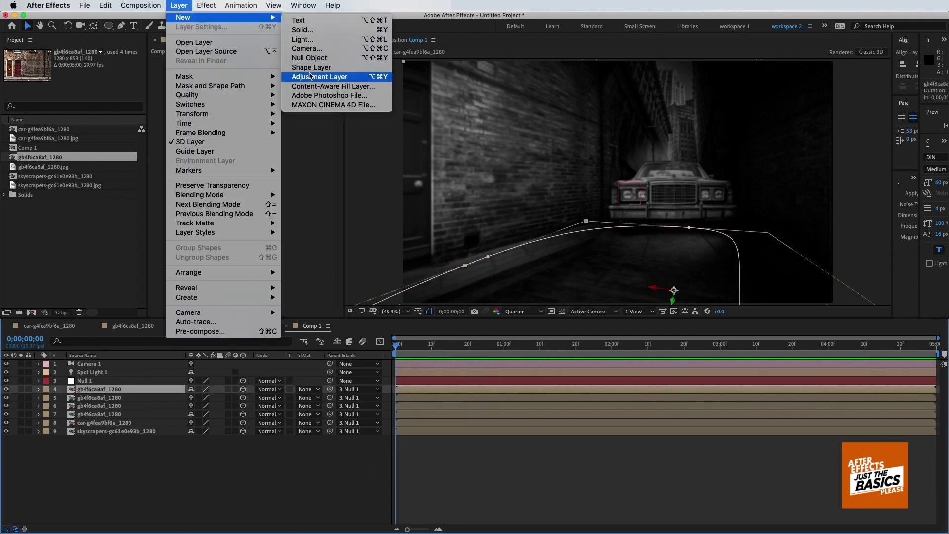
{"action": "left_click", "coordinate": [302, 29]}
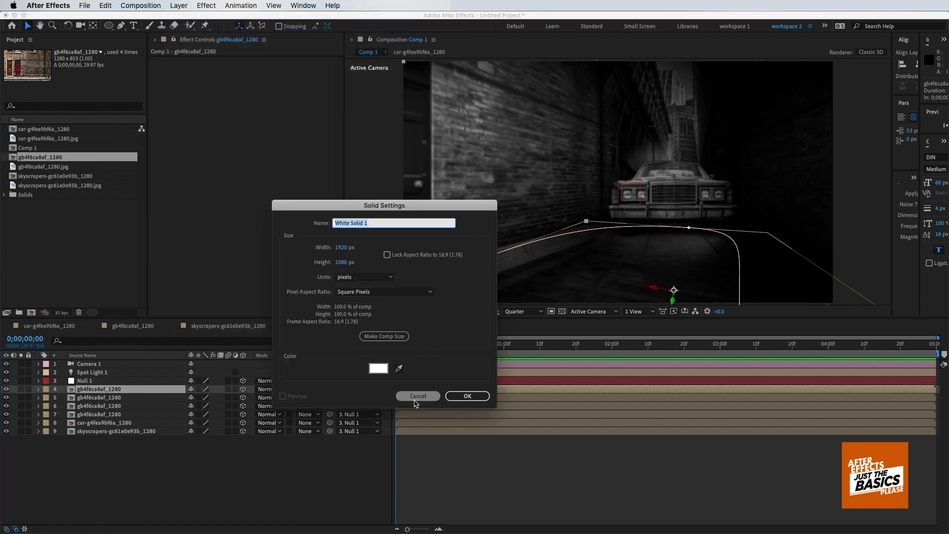
{"action": "left_click", "coordinate": [378, 368]}
{"action": "type", "text": "000000"}
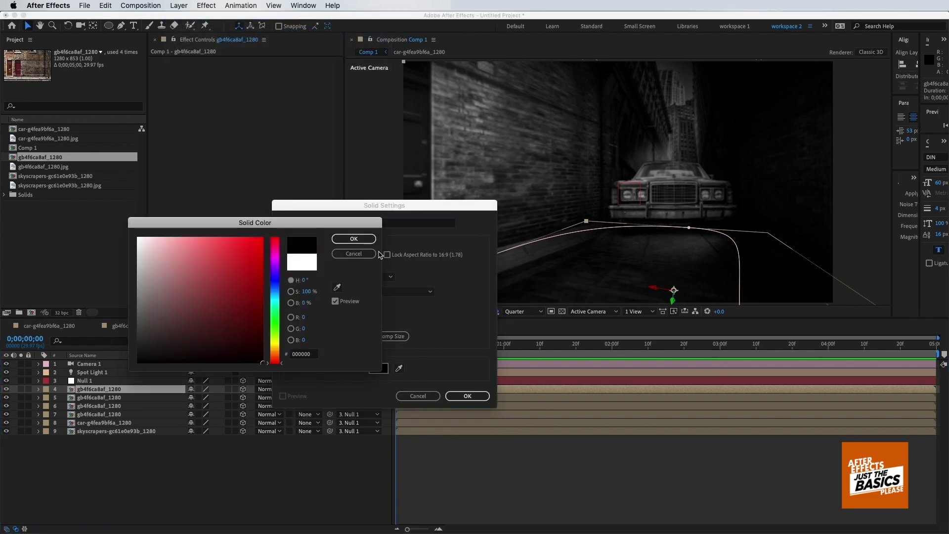
{"action": "left_click", "coordinate": [362, 242]}
{"action": "left_click", "coordinate": [476, 395]}
{"action": "left_click", "coordinate": [207, 5]}
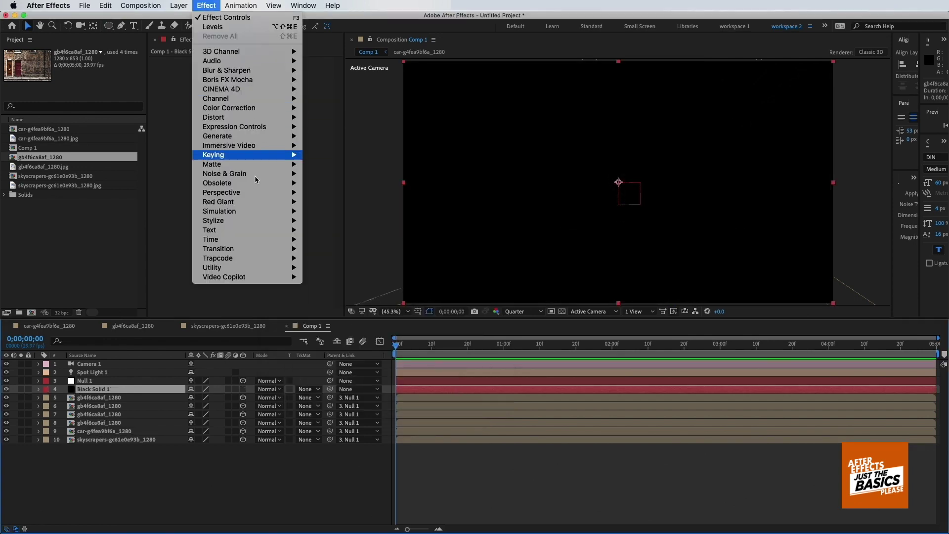
Apply Optical Flares to the black solid on a transparent background, centred on the car's headlight
{"action": "mouse_move", "coordinate": [256, 230]}
{"action": "mouse_move", "coordinate": [257, 277]}
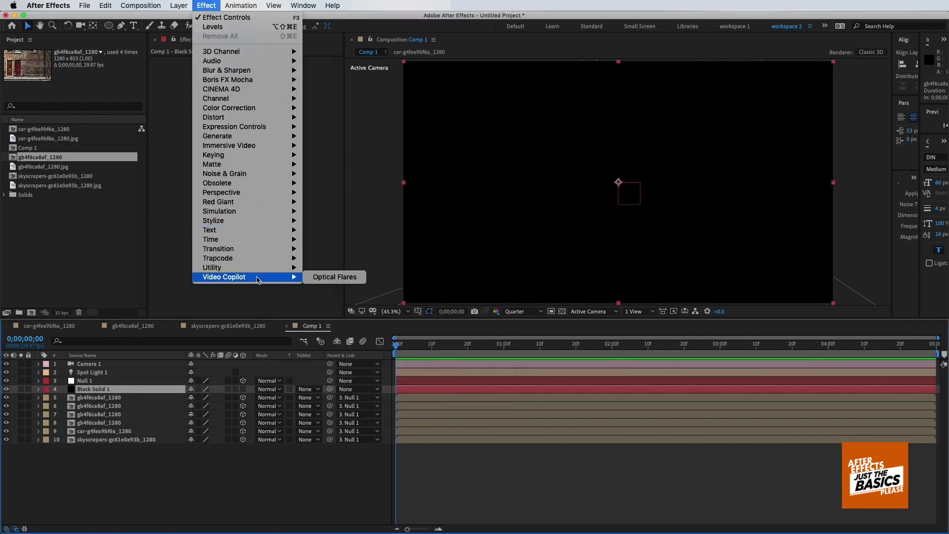
{"action": "left_click", "coordinate": [334, 277]}
{"action": "left_click", "coordinate": [292, 234]}
{"action": "left_click", "coordinate": [284, 250]}
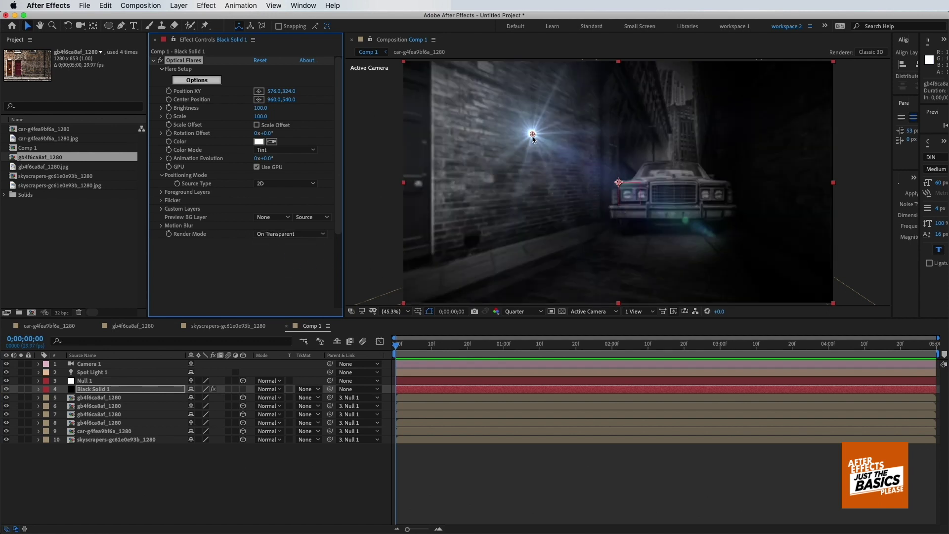
{"action": "left_click_drag", "start_coordinate": [532, 134], "coordinate": [641, 195]}
Switch the flare to the Mylenium True Lies preset and tint it golden yellow (FFB900)
{"action": "left_click", "coordinate": [200, 81]}
{"action": "scroll", "coordinate": [680, 407], "scroll_direction": "down", "scroll_amount": 3}
{"action": "left_click", "coordinate": [644, 431]}
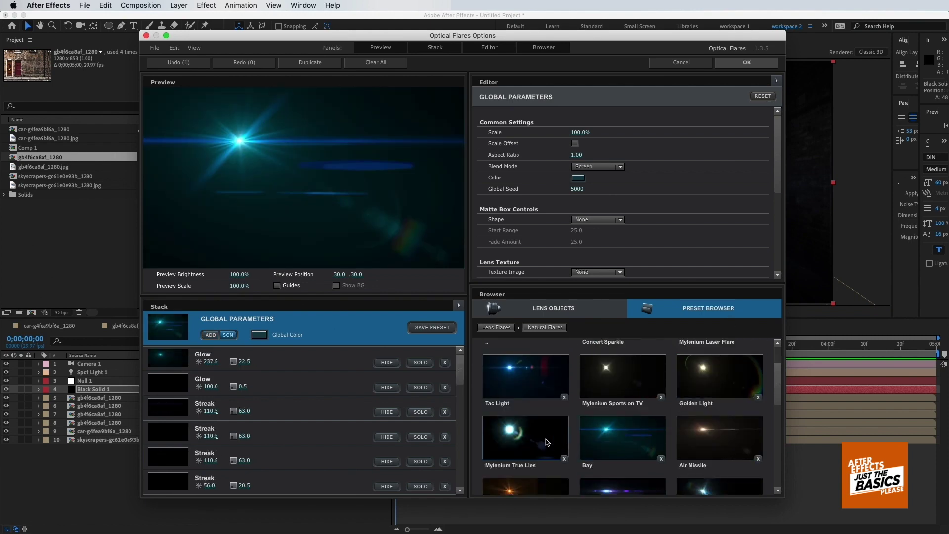
{"action": "left_click", "coordinate": [546, 441]}
{"action": "left_click", "coordinate": [743, 62]}
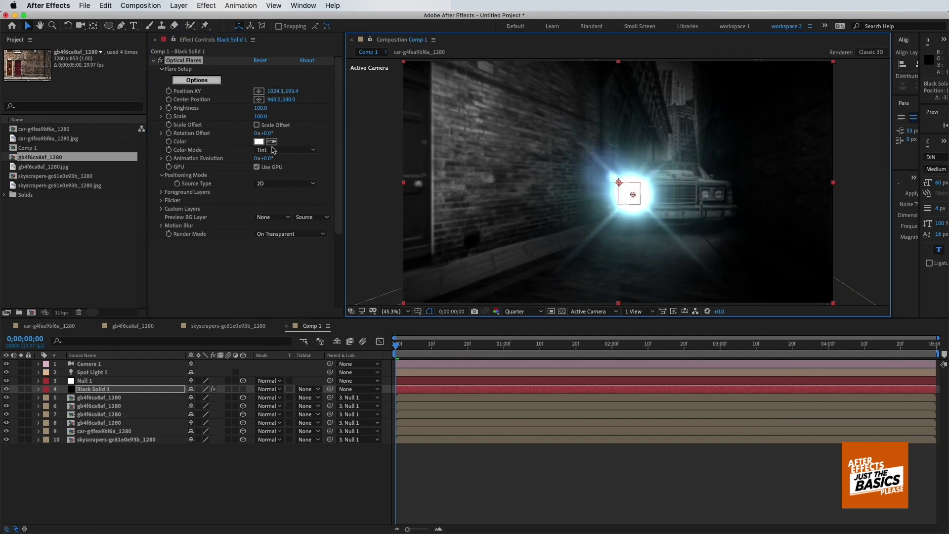
{"action": "left_click", "coordinate": [258, 141]}
{"action": "left_click", "coordinate": [274, 348]}
{"action": "left_click_drag", "start_coordinate": [247, 252], "coordinate": [281, 236]}
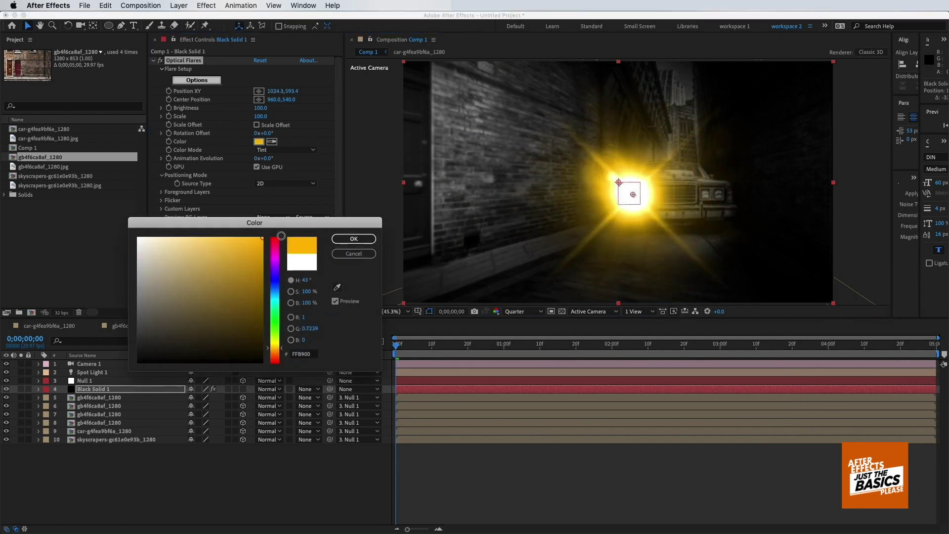
{"action": "left_click", "coordinate": [348, 254]}
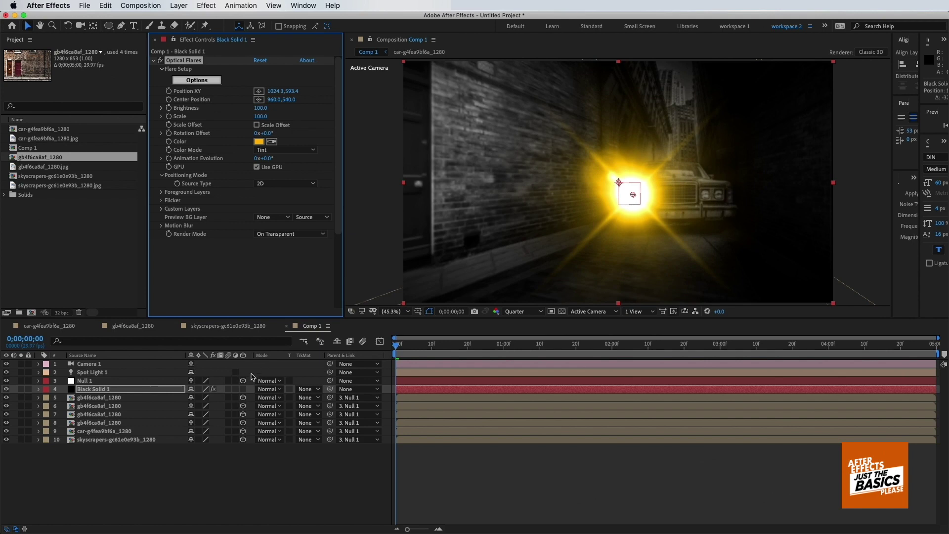
{"action": "left_click", "coordinate": [270, 389]}
Set the flare solid to Add mode, dim its brightness to 30, and align it on the left headlight
{"action": "left_click", "coordinate": [274, 230]}
{"action": "mouse_move", "coordinate": [274, 100]}
{"action": "left_mouse_down"}
{"action": "mouse_move", "coordinate": [241, 102]}
{"action": "mouse_move", "coordinate": [275, 114]}
{"action": "mouse_move", "coordinate": [224, 115]}
{"action": "left_mouse_up"}
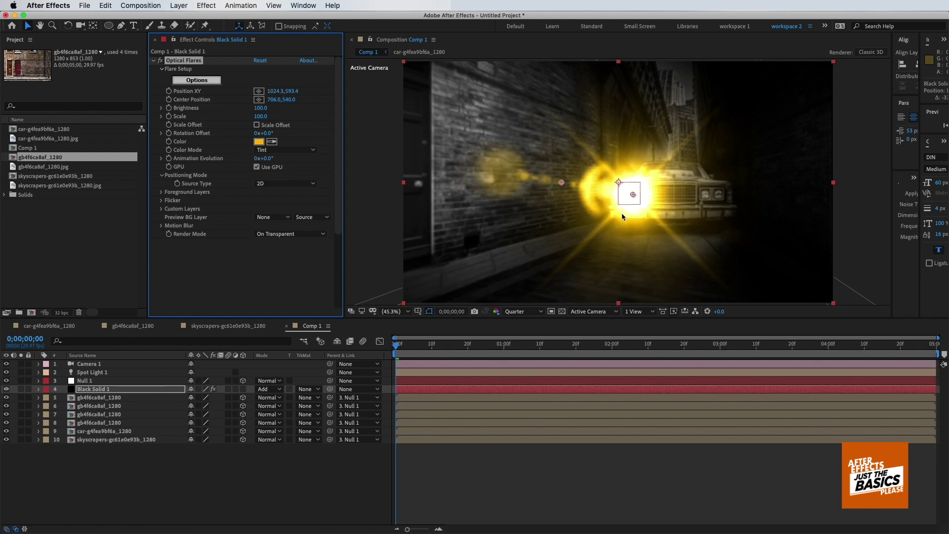
{"action": "left_click_drag", "start_coordinate": [562, 184], "coordinate": [709, 157]}
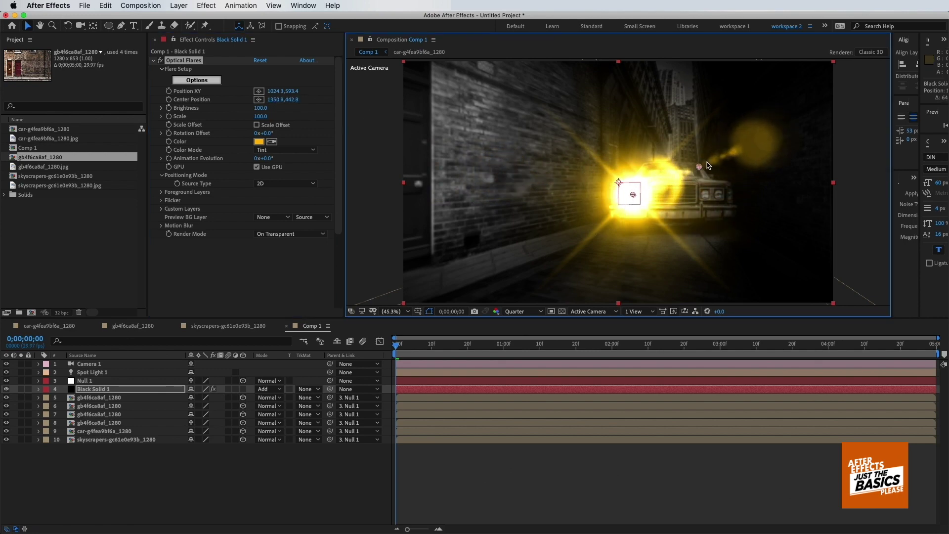
{"action": "left_click_drag", "start_coordinate": [266, 113], "coordinate": [262, 112]}
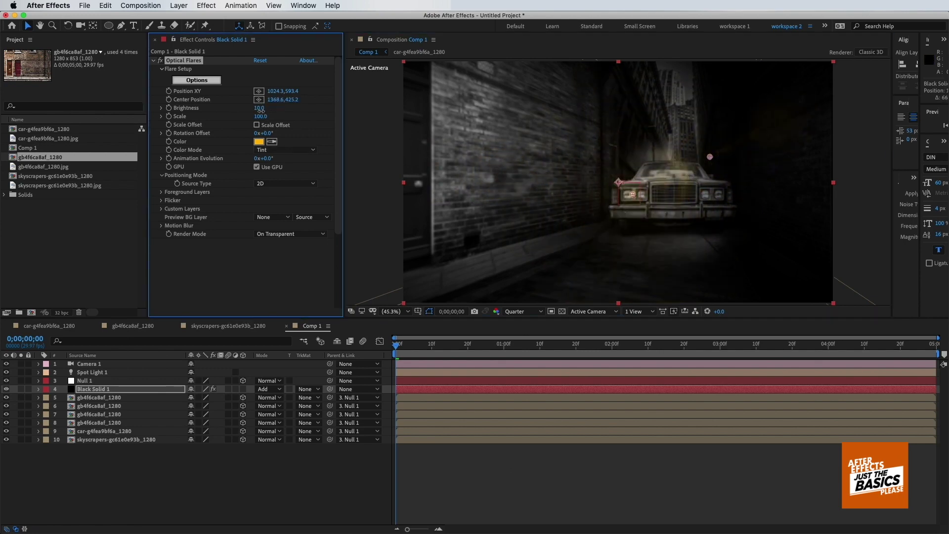
{"action": "left_click_drag", "start_coordinate": [636, 196], "coordinate": [630, 195]}
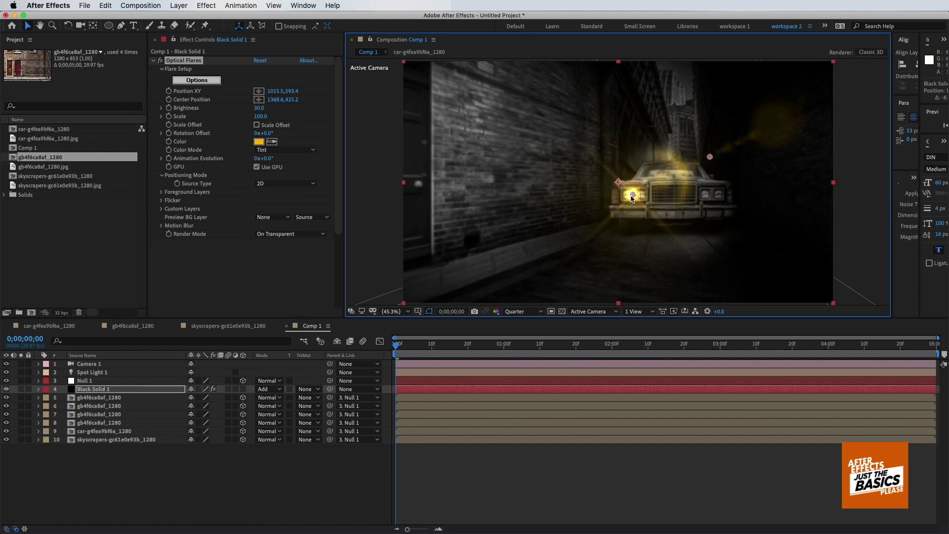
Duplicate the flare solid and place the copy's flare on the car's right headlight
{"action": "key", "text": "super+d"}
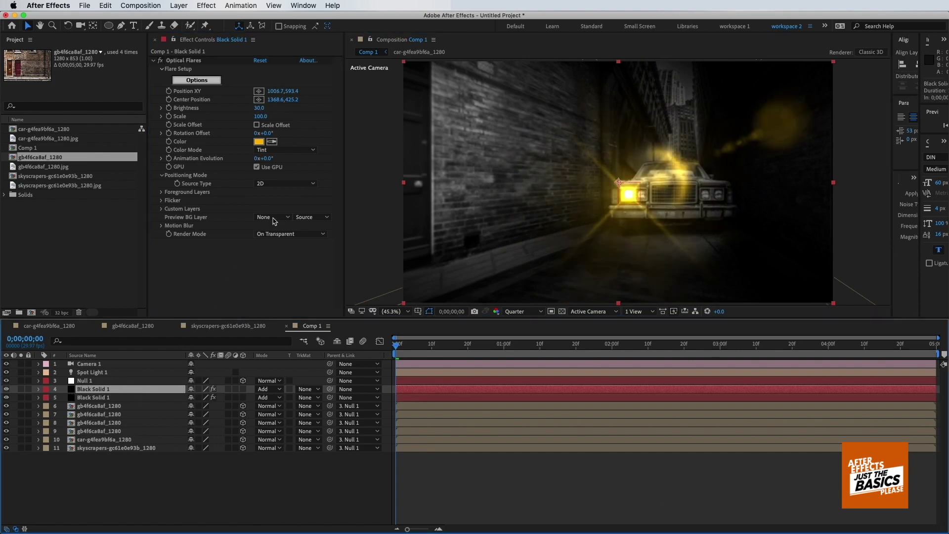
{"action": "left_click_drag", "start_coordinate": [277, 91], "coordinate": [320, 91]}
{"action": "left_click_drag", "start_coordinate": [648, 195], "coordinate": [720, 196]}
{"action": "left_click", "coordinate": [521, 462]}
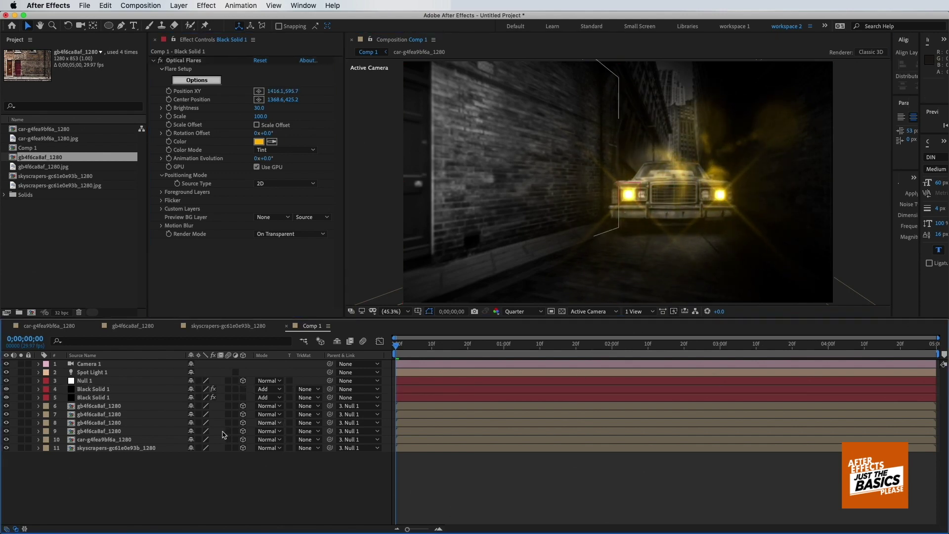
{"action": "left_click", "coordinate": [99, 406]}
{"action": "left_click", "coordinate": [560, 156]}
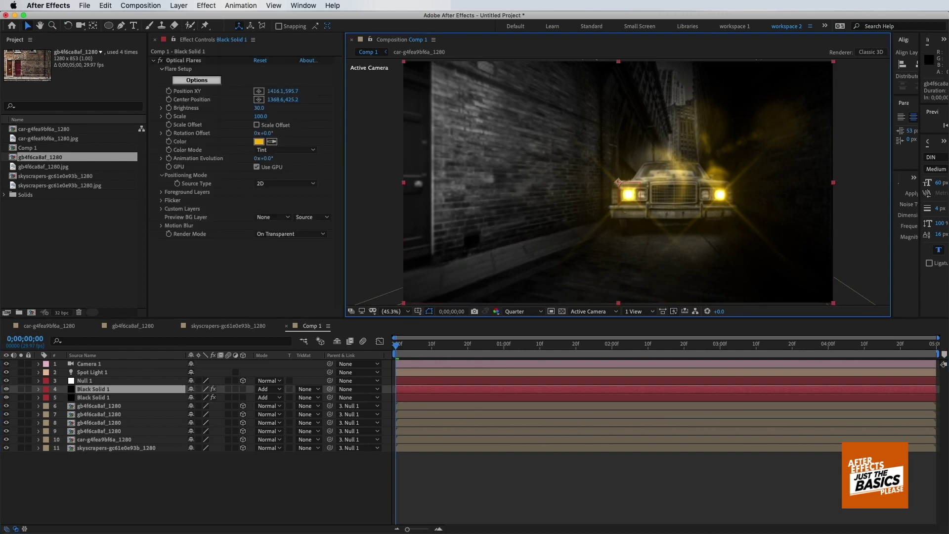
{"action": "left_click", "coordinate": [99, 406]}
Create a new 1920×1080 composition, Comp 2
{"action": "left_click", "coordinate": [99, 414]}
{"action": "left_click", "coordinate": [98, 423]}
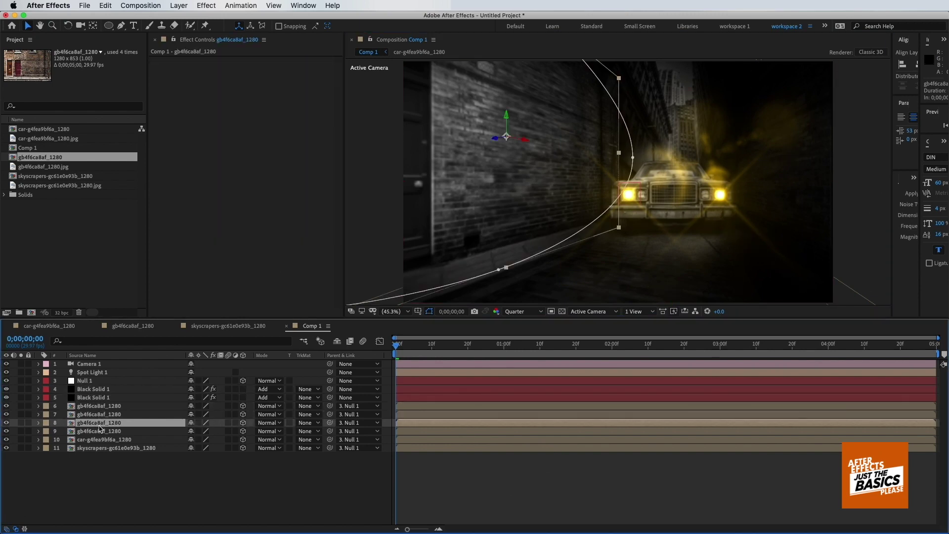
{"action": "left_click", "coordinate": [78, 276]}
{"action": "key", "text": "super+n"}
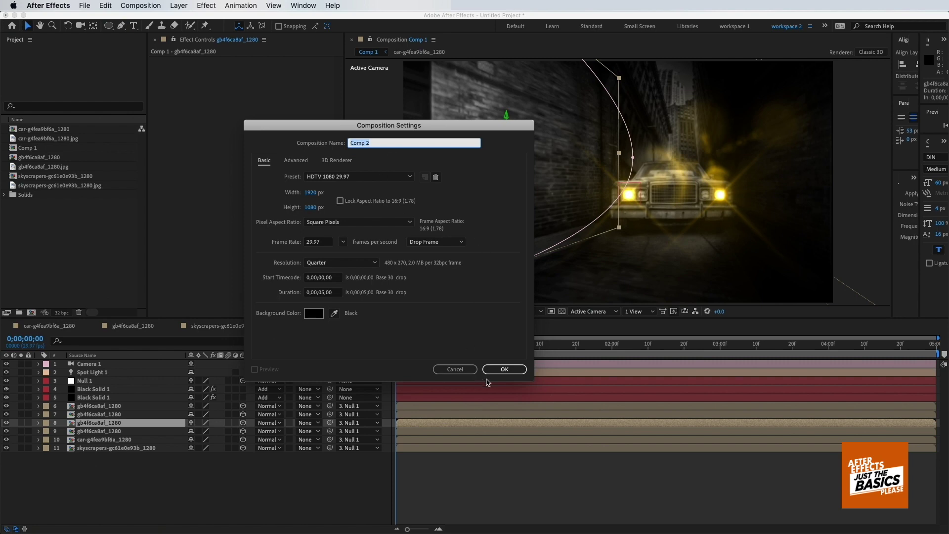
{"action": "left_click", "coordinate": [487, 371]}
Add a FILM NOIR text layer to Comp 2
{"action": "key", "text": "super+t"}
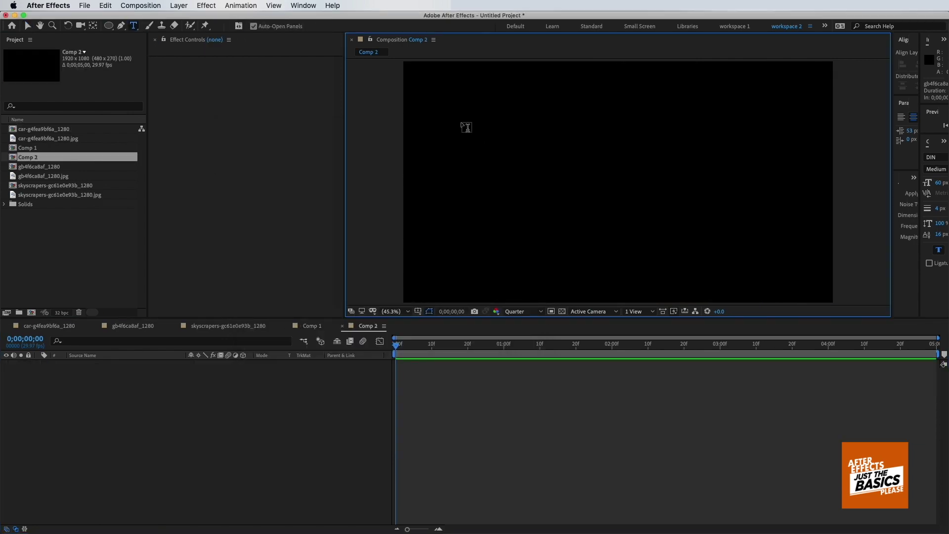
{"action": "left_click", "coordinate": [462, 120]}
{"action": "type", "text": "fil"}
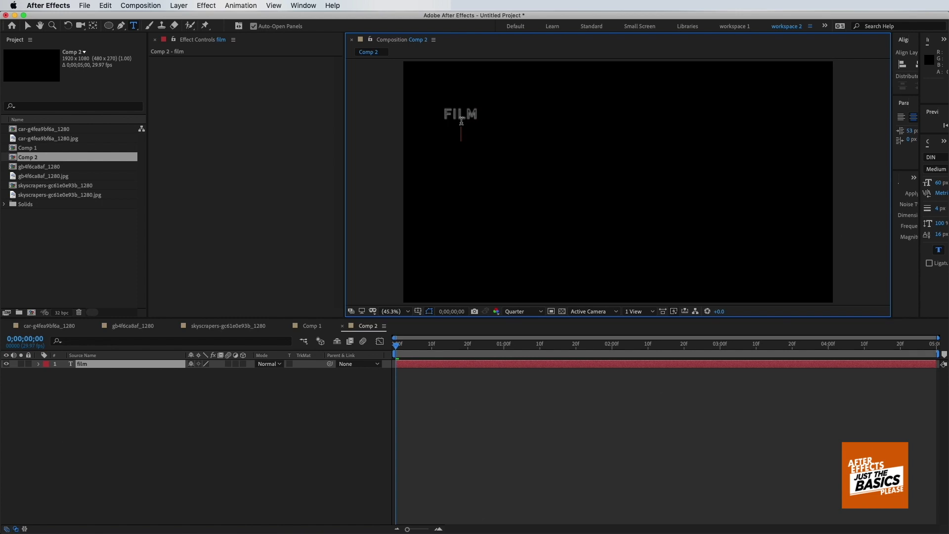
{"action": "left_click", "coordinate": [27, 27]}
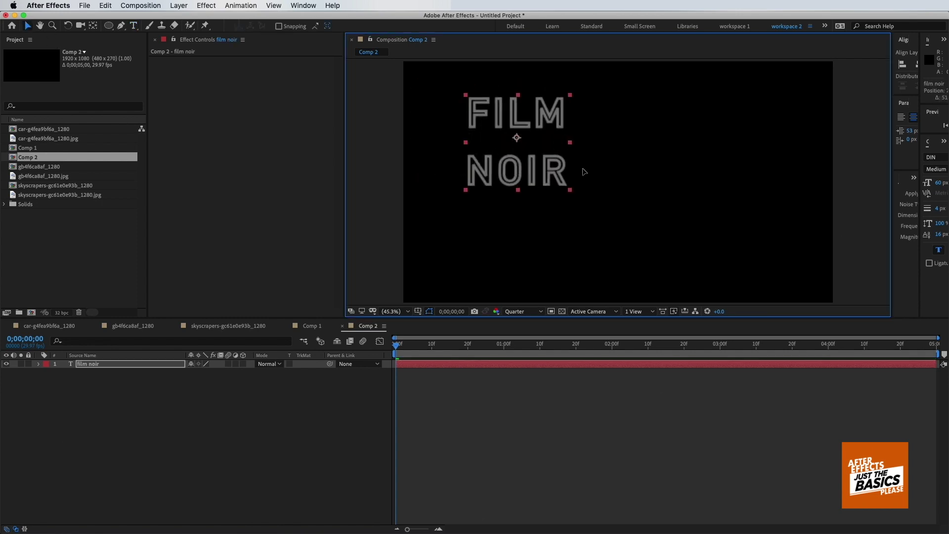
Make the title solid-filled, enlarge it, tighten leading to 50 px, and centre it
{"action": "left_click_drag", "start_coordinate": [891, 127], "coordinate": [741, 144]}
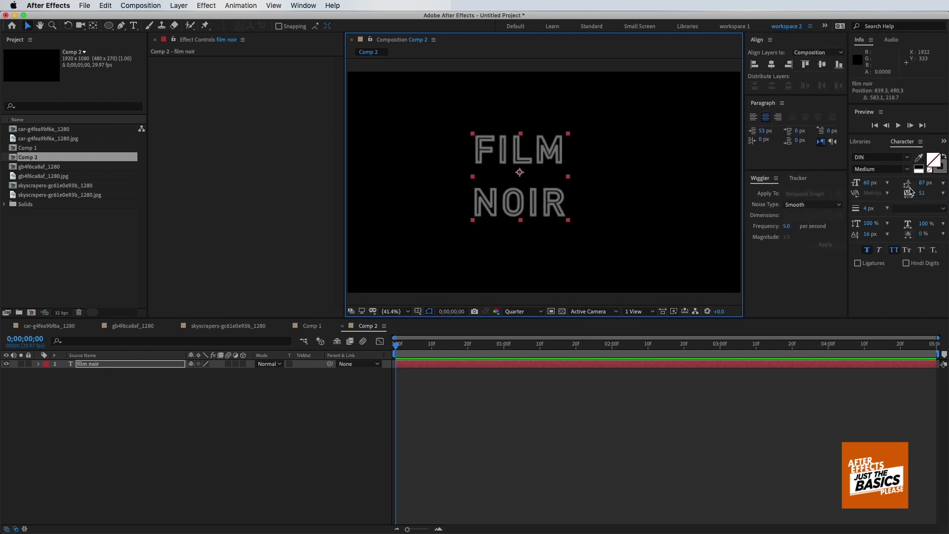
{"action": "left_click", "coordinate": [943, 158]}
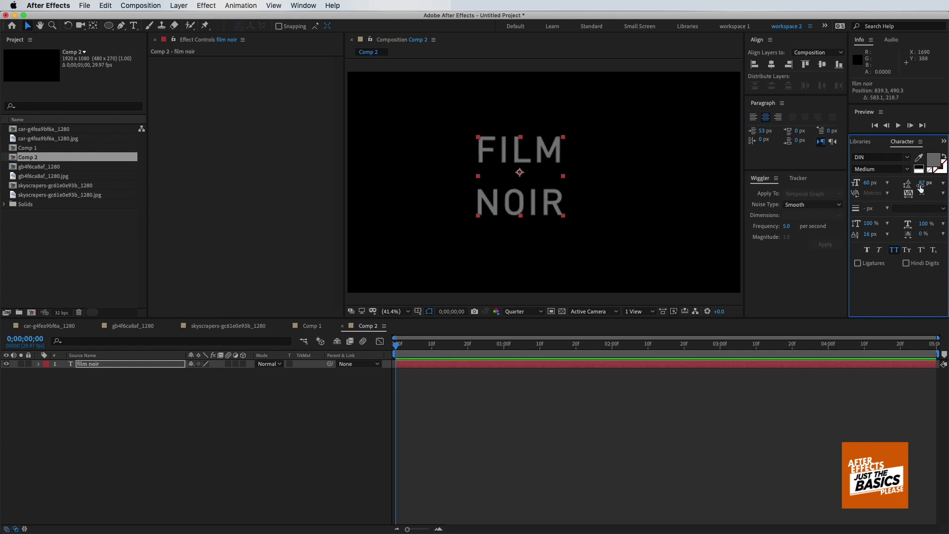
{"action": "left_click_drag", "start_coordinate": [920, 188], "coordinate": [904, 185]}
{"action": "left_click_drag", "start_coordinate": [563, 142], "coordinate": [607, 111]}
{"action": "left_click_drag", "start_coordinate": [925, 188], "coordinate": [921, 188]}
{"action": "left_click_drag", "start_coordinate": [590, 191], "coordinate": [595, 189]}
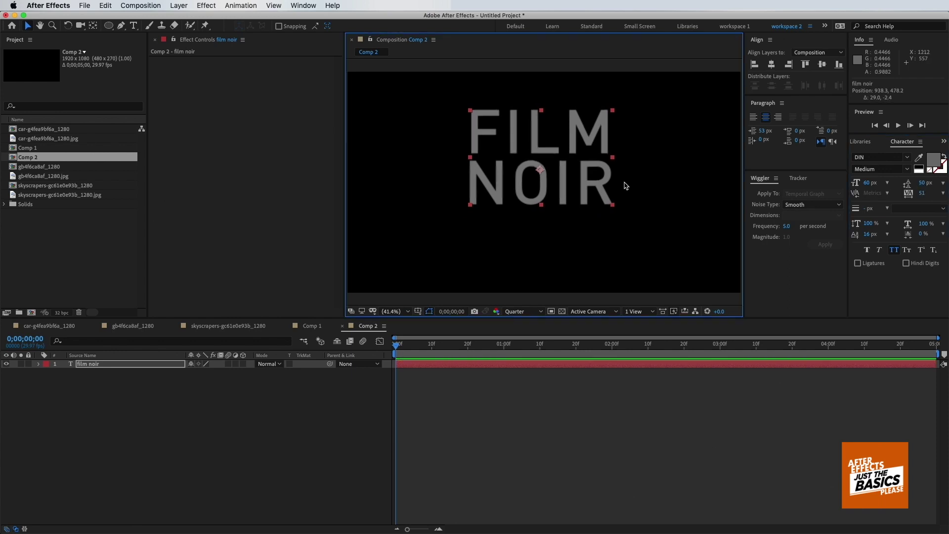
{"action": "left_click", "coordinate": [912, 171]}
{"action": "left_click", "coordinate": [907, 158]}
Change the title font to Impact and reduce its letter spacing
{"action": "scroll", "coordinate": [865, 242], "scroll_direction": "down", "scroll_amount": 1}
{"action": "scroll", "coordinate": [858, 254], "scroll_direction": "down", "scroll_amount": 5}
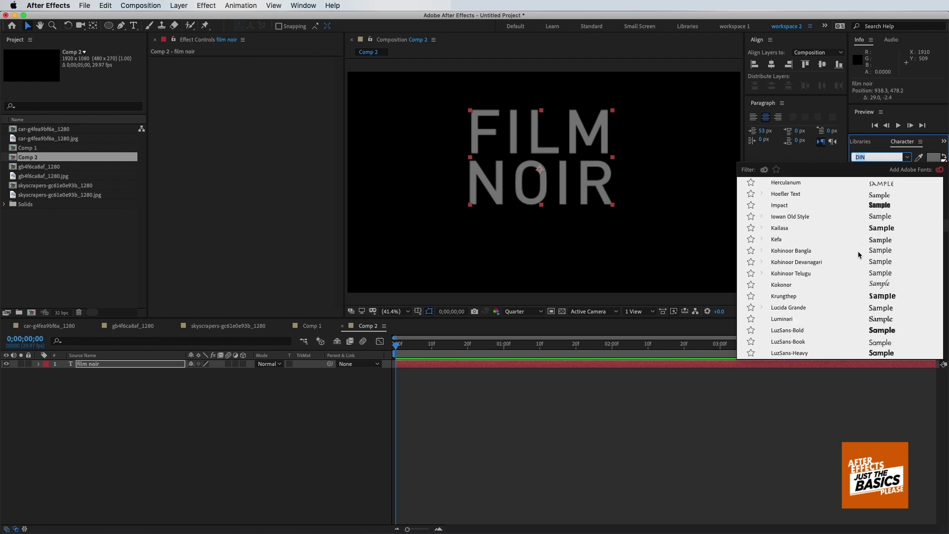
{"action": "left_click", "coordinate": [787, 208]}
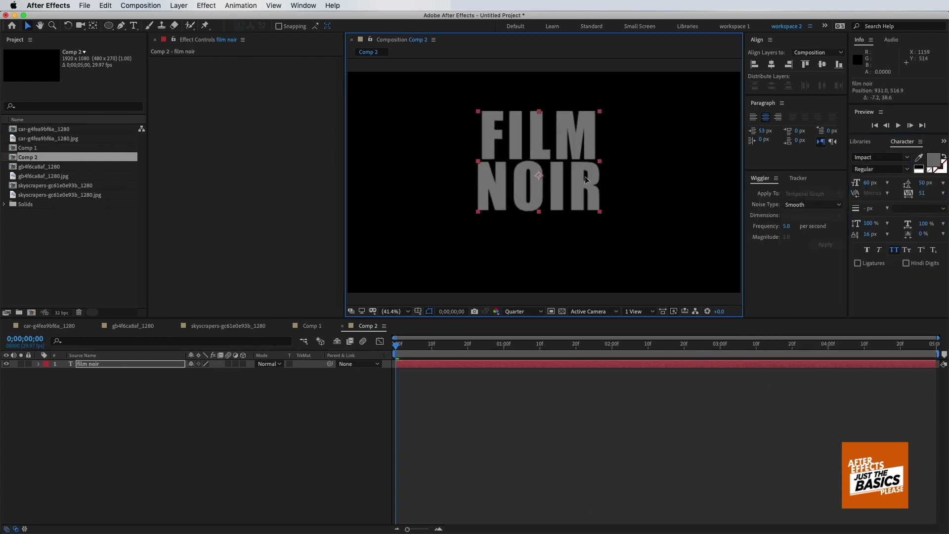
{"action": "left_click_drag", "start_coordinate": [923, 193], "coordinate": [925, 183]}
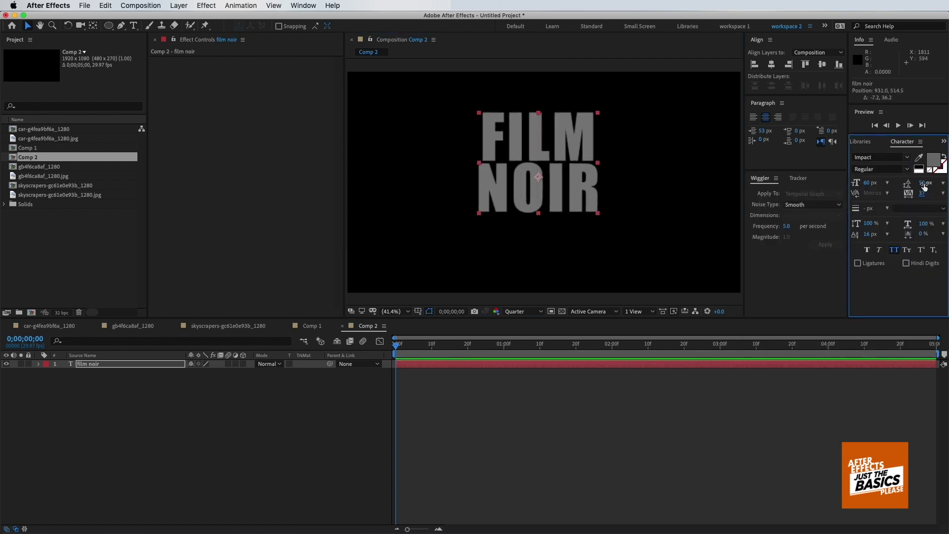
Split the title into two layers: FILM NOIR on top and a duplicate reading EFFECT below
{"action": "double_click", "coordinate": [538, 198]}
{"action": "type", "text": "film"}
{"action": "left_click", "coordinate": [27, 26]}
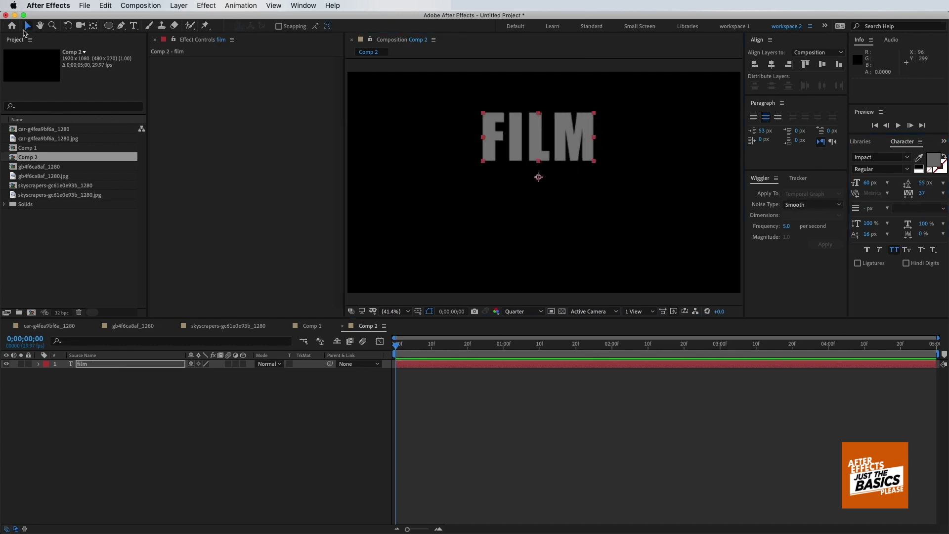
{"action": "key", "text": "ctrl+d"}
{"action": "left_click_drag", "start_coordinate": [584, 148], "coordinate": [583, 200]}
{"action": "double_click", "coordinate": [583, 200]}
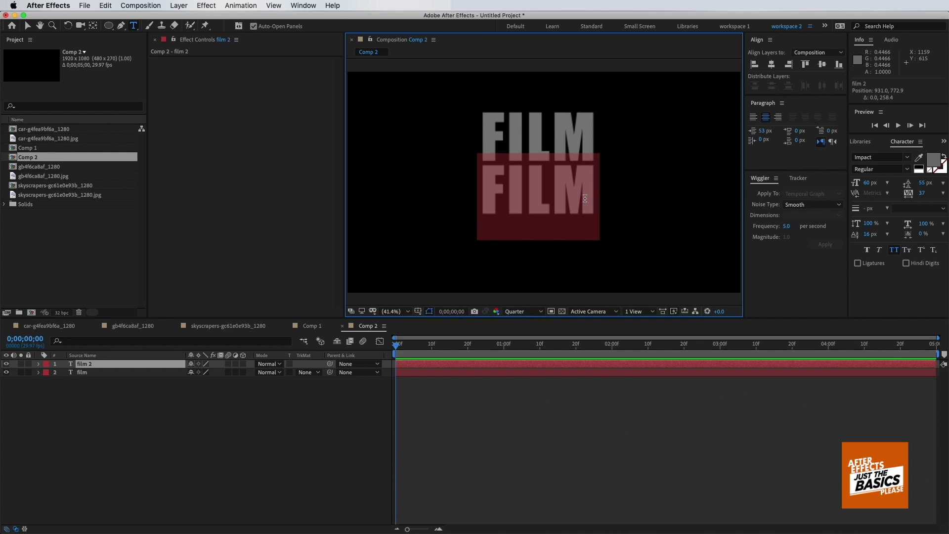
{"action": "type", "text": "effec"}
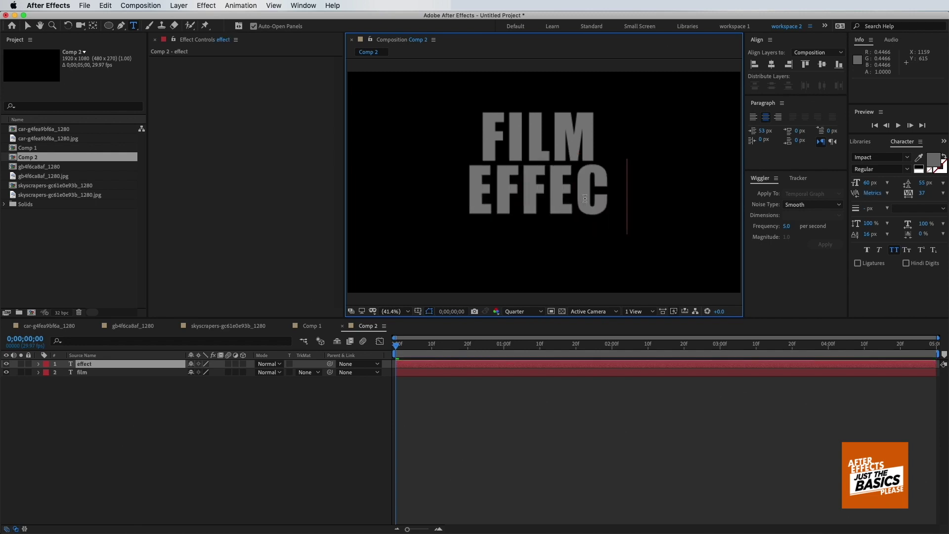
{"action": "type", "text": "t"}
{"action": "double_click", "coordinate": [115, 371]}
{"action": "key", "text": "Right"}
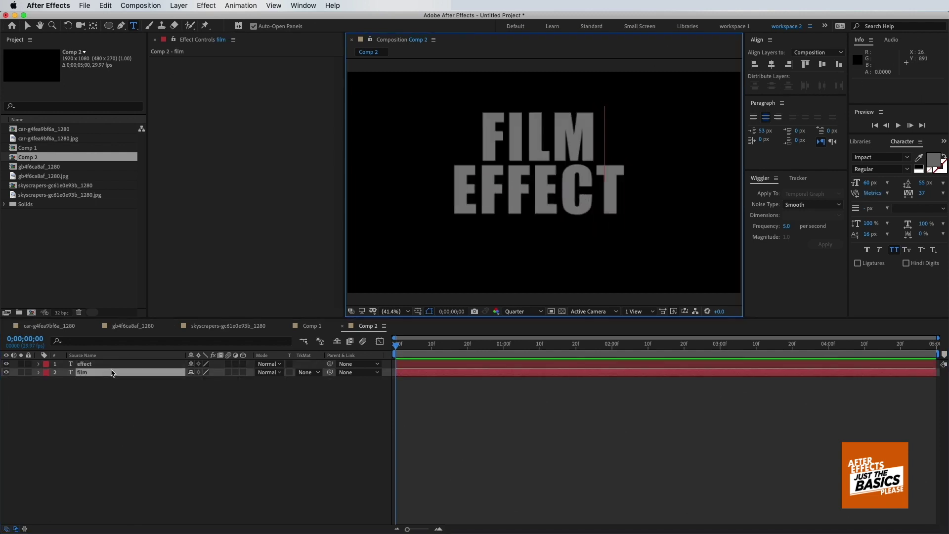
{"action": "type", "text": "NOIR"}
{"action": "left_click", "coordinate": [40, 27]}
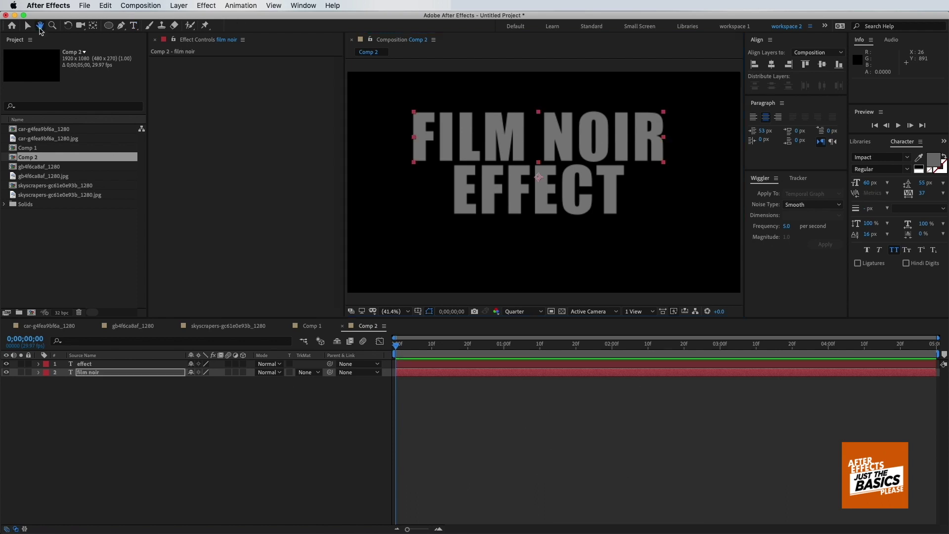
Enlarge the EFFECT line, set it just below FILM NOIR, and nudge both lines into place
{"action": "left_click", "coordinate": [568, 189]}
{"action": "key", "text": "v"}
{"action": "left_click", "coordinate": [580, 197]}
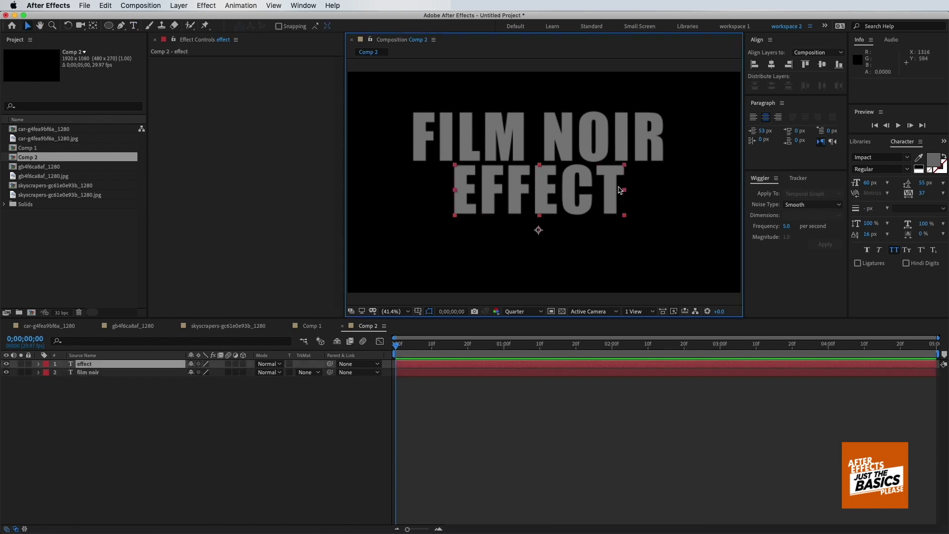
{"action": "left_click_drag", "start_coordinate": [625, 165], "coordinate": [678, 133]}
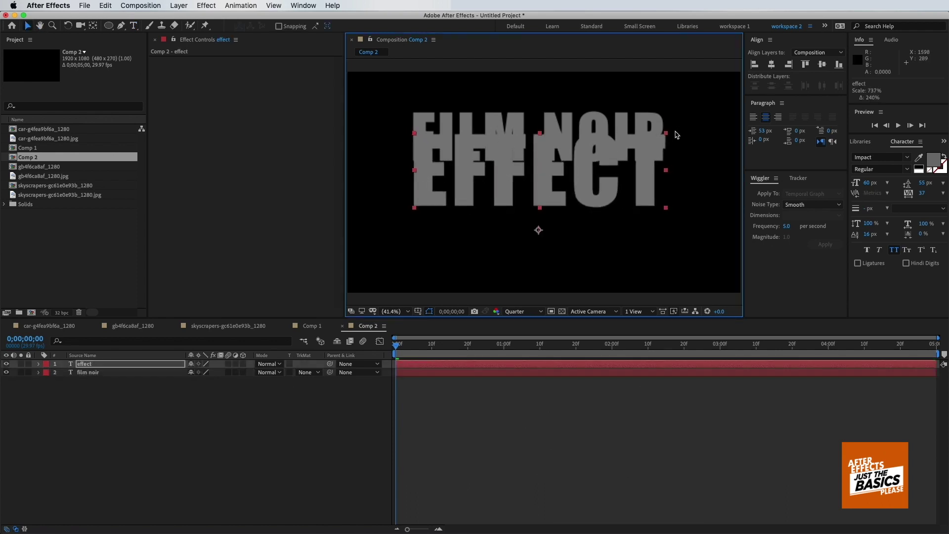
{"action": "left_click_drag", "start_coordinate": [639, 157], "coordinate": [636, 191]}
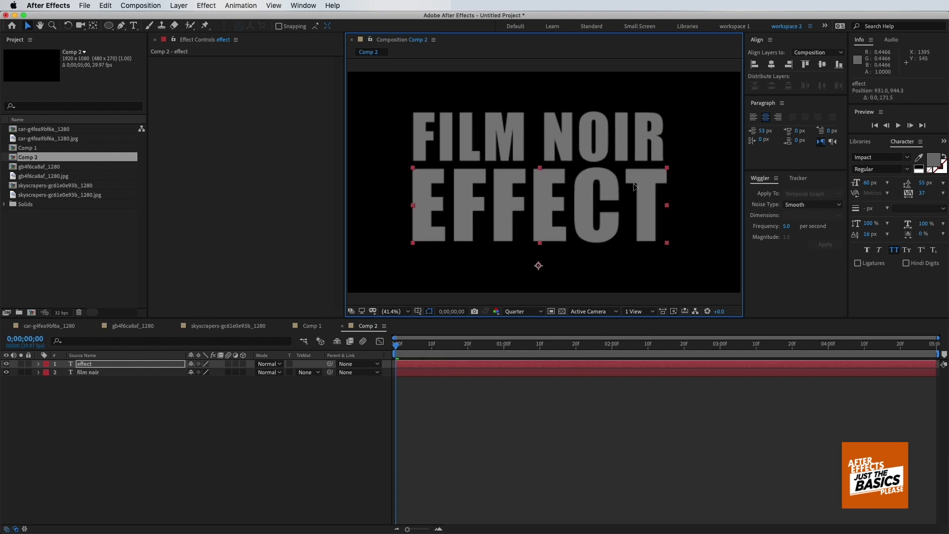
{"action": "left_click", "coordinate": [626, 133], "text": "shift"}
{"action": "left_click_drag", "start_coordinate": [626, 134], "coordinate": [632, 137]}
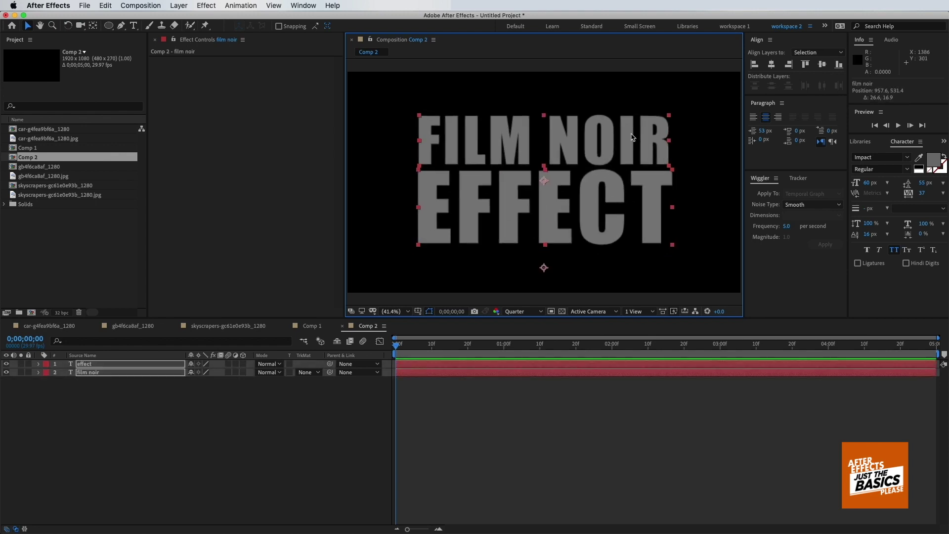
{"action": "left_click", "coordinate": [610, 300]}
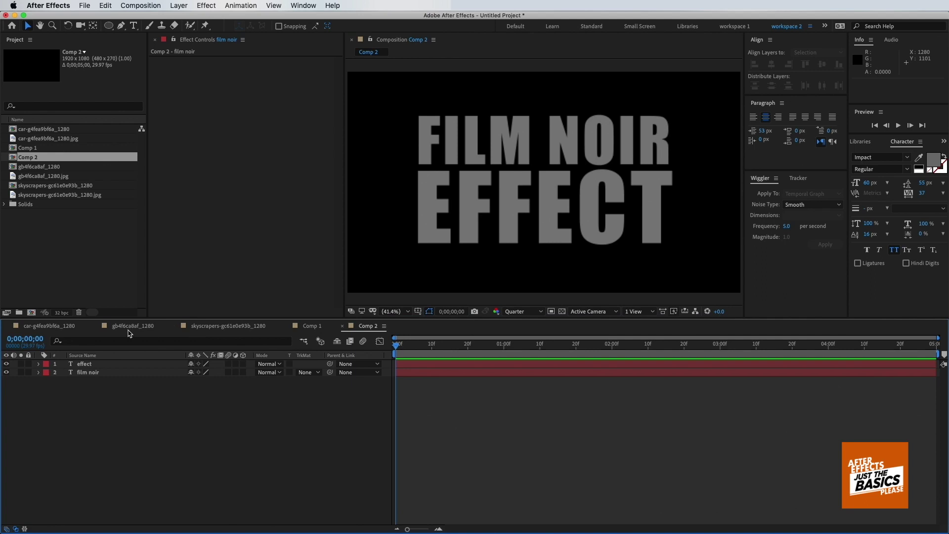
{"action": "left_click", "coordinate": [314, 325]}
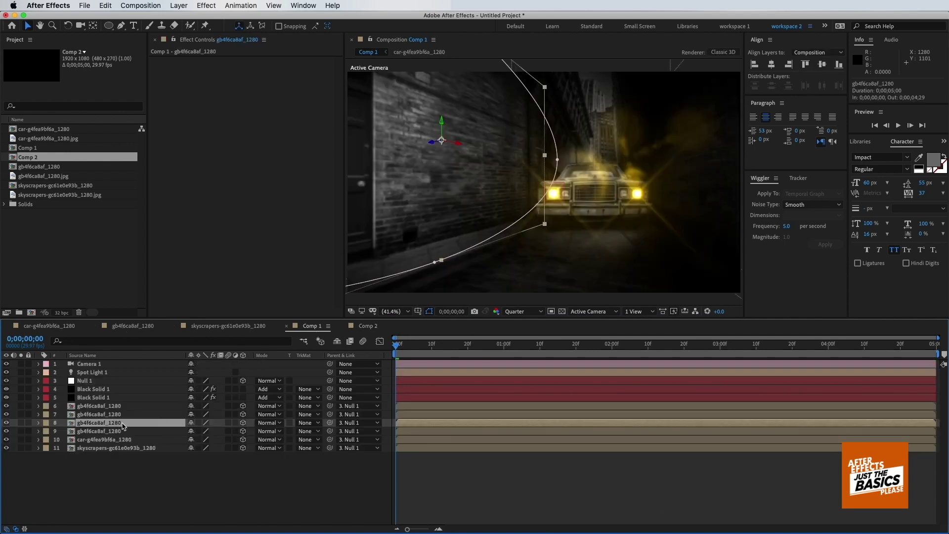
Duplicate the brick-wall image layer, replace the copy with Comp 2, and move it onto the left wall
{"action": "key", "text": "ctrl+d"}
{"action": "mouse_move", "coordinate": [35, 160]}
{"action": "left_mouse_down"}
{"action": "mouse_move", "coordinate": [560, 232]}
{"action": "mouse_move", "coordinate": [511, 209]}
{"action": "left_mouse_up"}
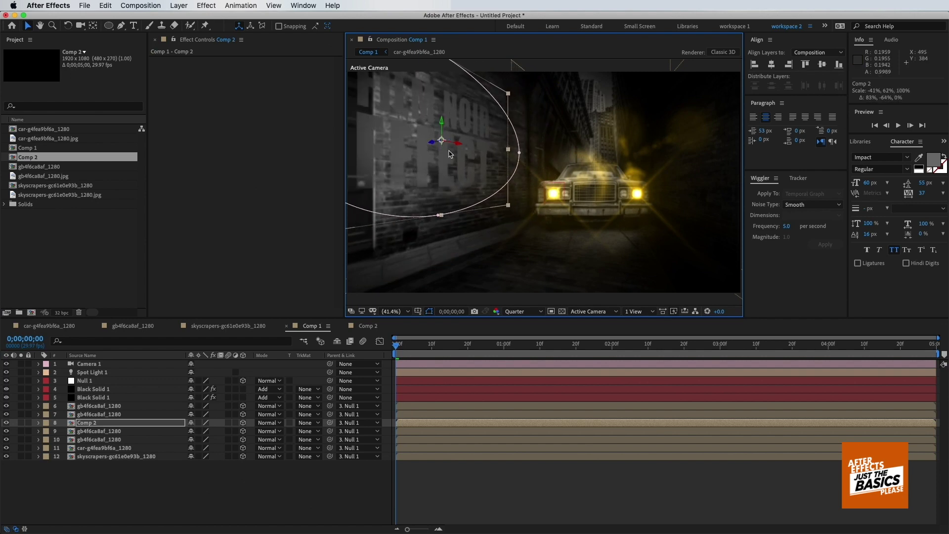
{"action": "mouse_move", "coordinate": [459, 147]}
{"action": "left_mouse_down"}
{"action": "mouse_move", "coordinate": [496, 153]}
{"action": "mouse_move", "coordinate": [476, 146]}
{"action": "mouse_move", "coordinate": [485, 168]}
{"action": "left_mouse_up"}
{"action": "left_click", "coordinate": [209, 6]}
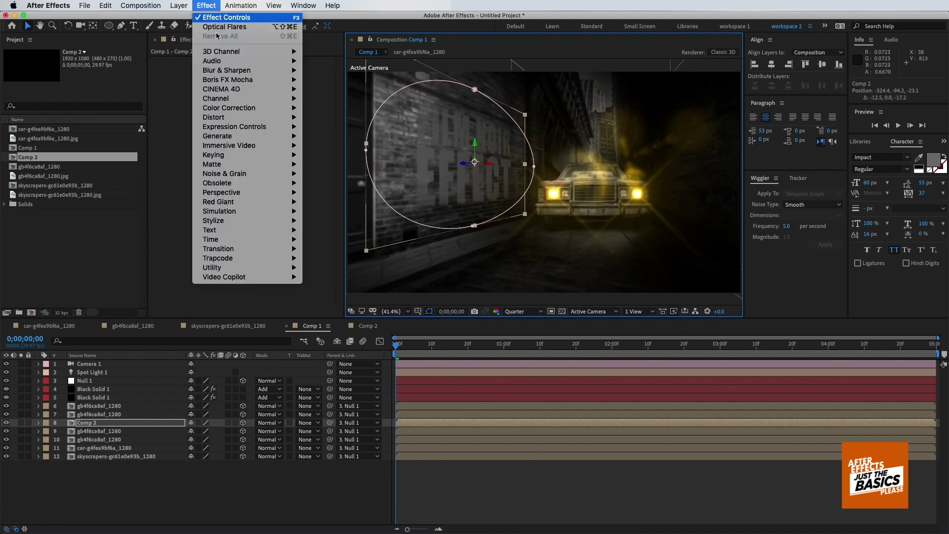
Fill the Comp 2 title layer bright red and set its Accepts Shadows to Off
{"action": "mouse_move", "coordinate": [240, 136]}
{"action": "left_click", "coordinate": [319, 277]}
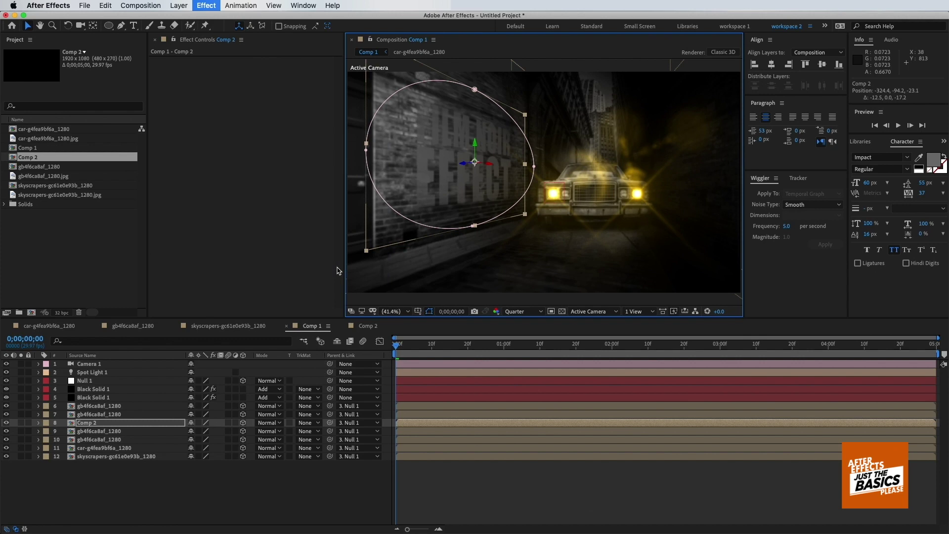
{"action": "left_click", "coordinate": [39, 422]}
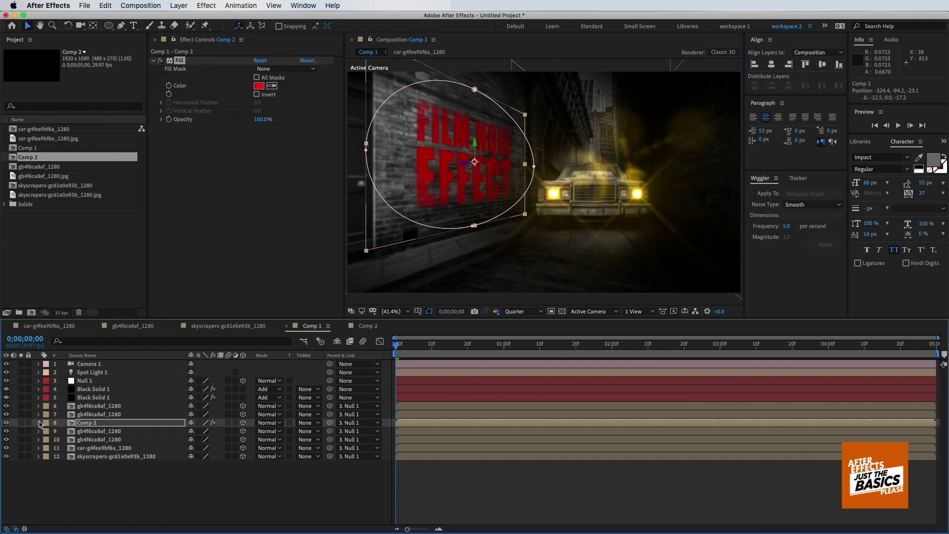
{"action": "left_click", "coordinate": [48, 466]}
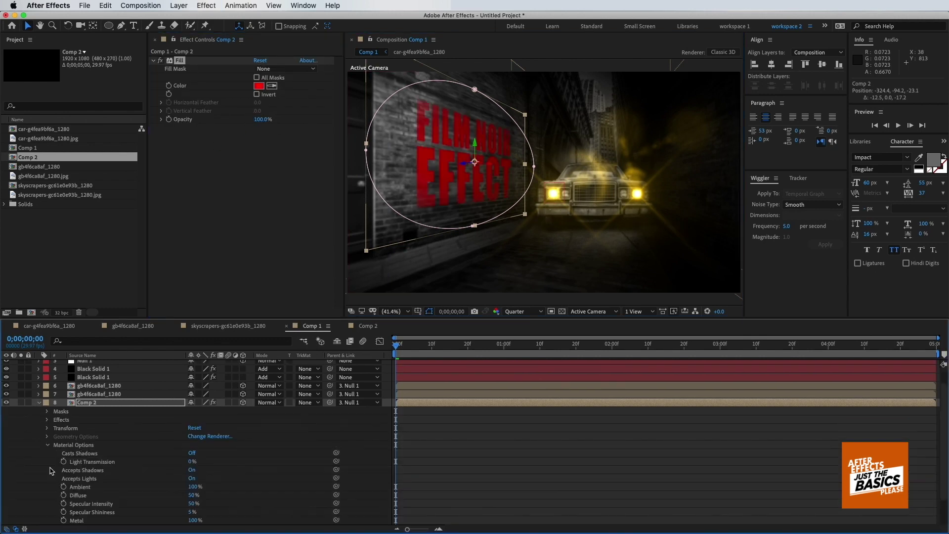
{"action": "left_click", "coordinate": [192, 479]}
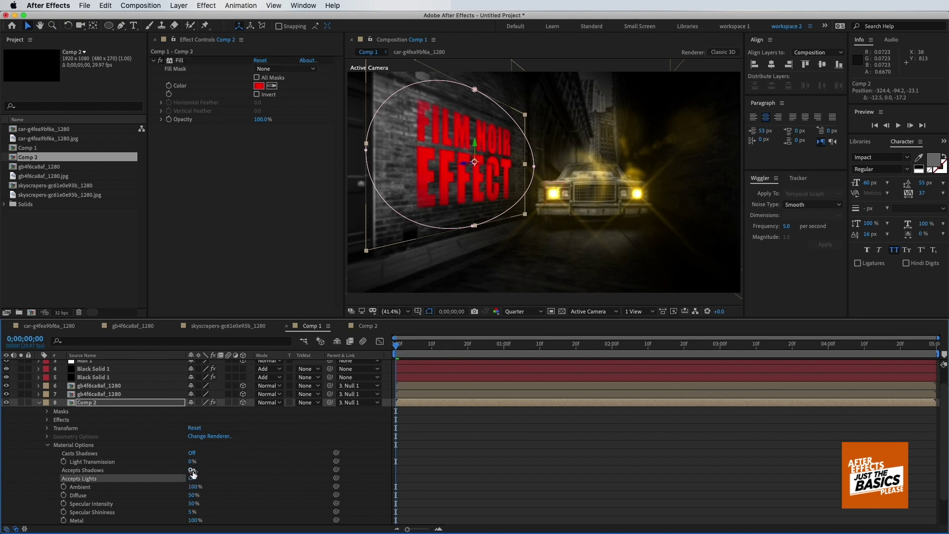
{"action": "left_click", "coordinate": [193, 470]}
{"action": "left_click", "coordinate": [193, 470]}
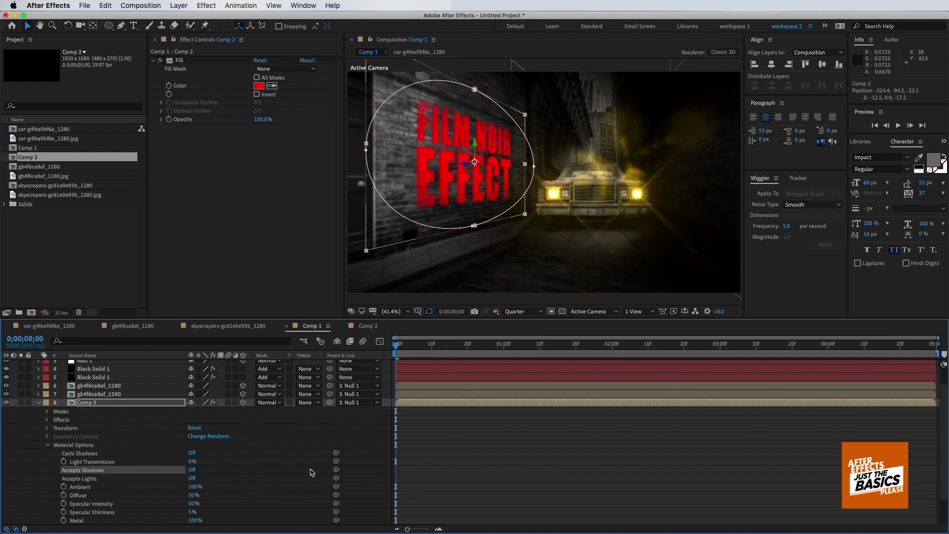
{"action": "left_click", "coordinate": [181, 432]}
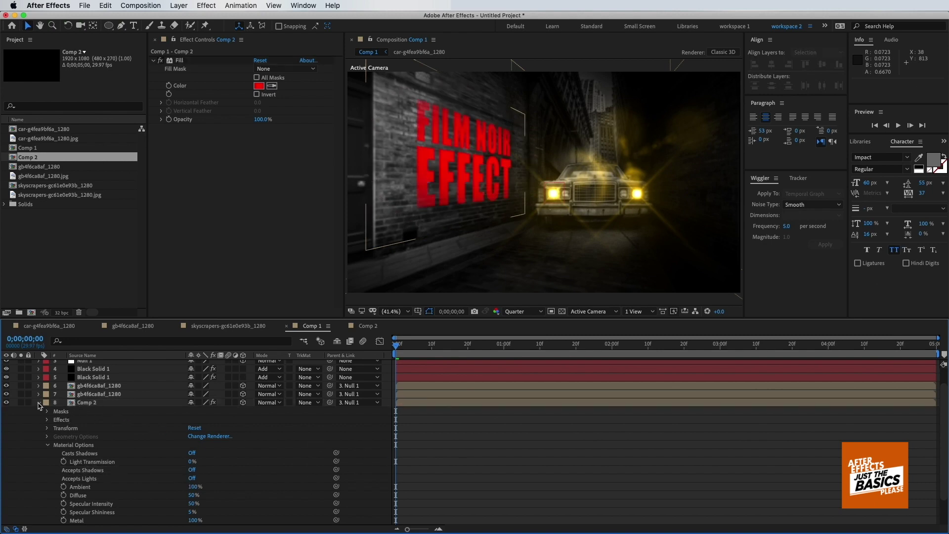
{"action": "left_click", "coordinate": [38, 403]}
{"action": "left_click", "coordinate": [95, 423]}
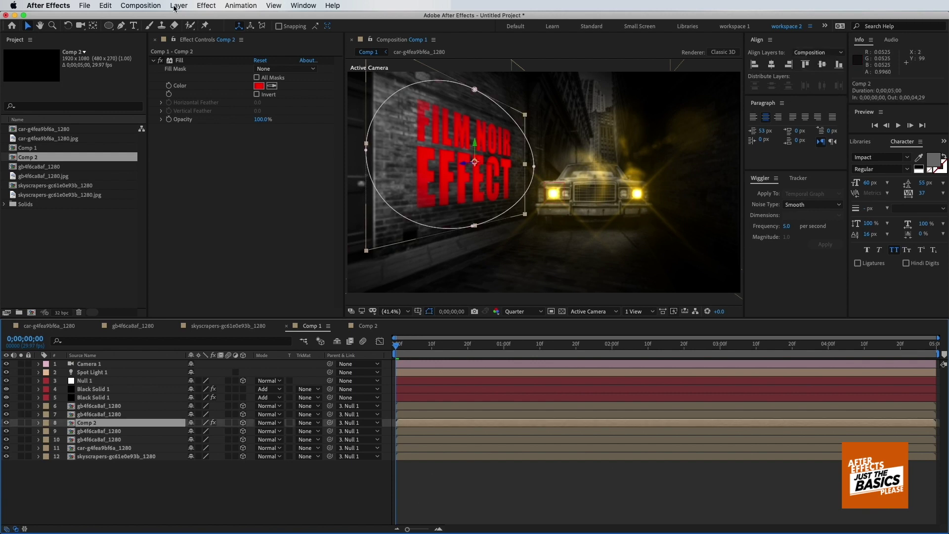
Apply Corner Pin to the Comp 2 title layer, keeping its elliptical mask in place
{"action": "left_click", "coordinate": [206, 5]}
{"action": "mouse_move", "coordinate": [251, 120]}
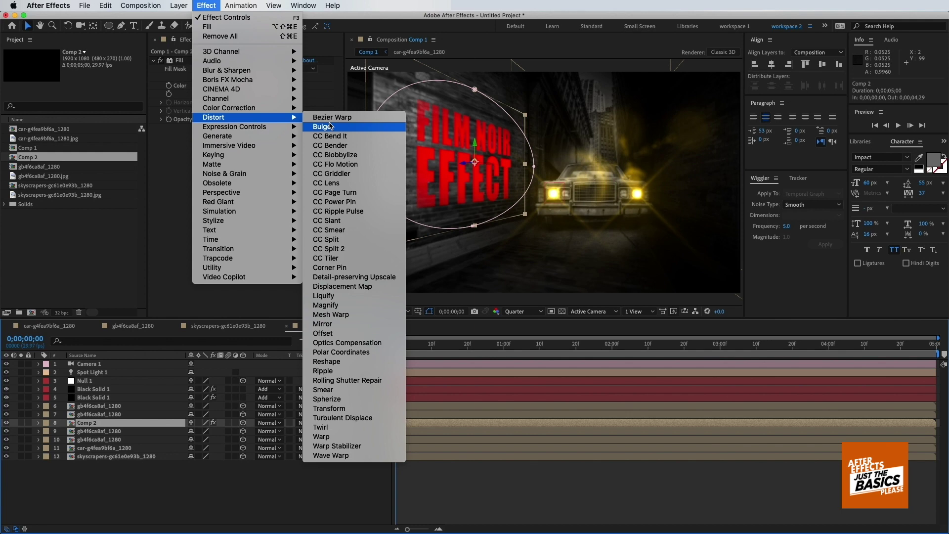
{"action": "left_click", "coordinate": [355, 267]}
{"action": "key", "text": "m"}
{"action": "left_click", "coordinate": [85, 432]}
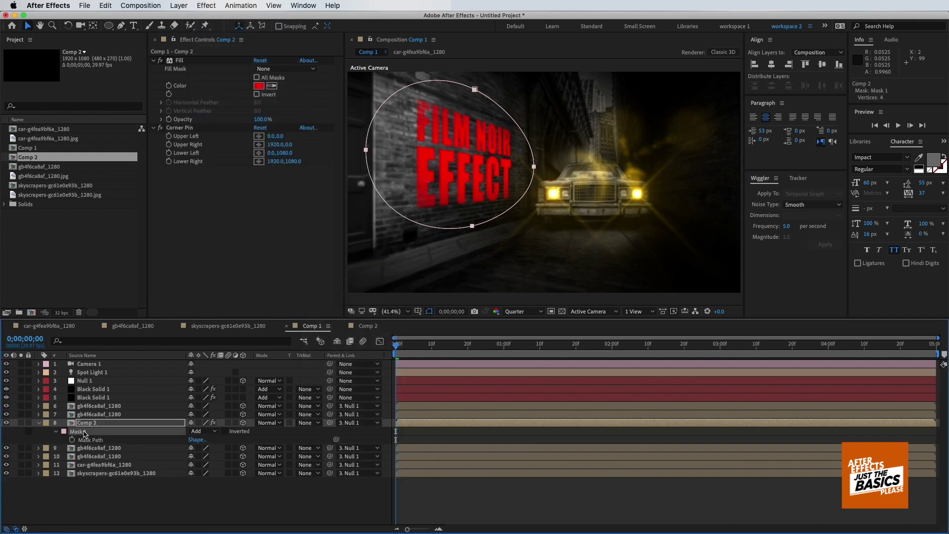
{"action": "key", "text": "Delete"}
{"action": "key", "text": "super+z"}
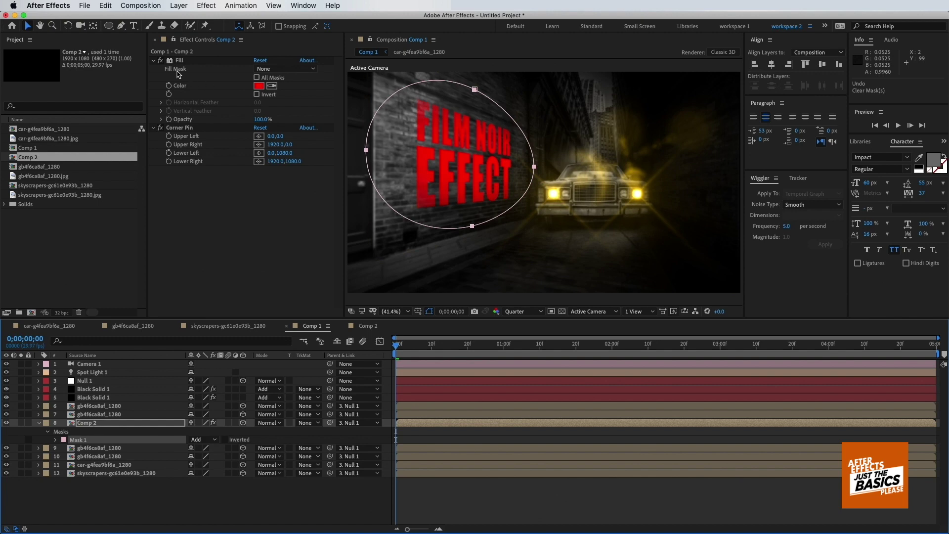
Drag the four corner pins past the frame edges to stretch the text across the wall
{"action": "left_click", "coordinate": [179, 127]}
{"action": "left_click_drag", "start_coordinate": [526, 121], "coordinate": [527, 127]}
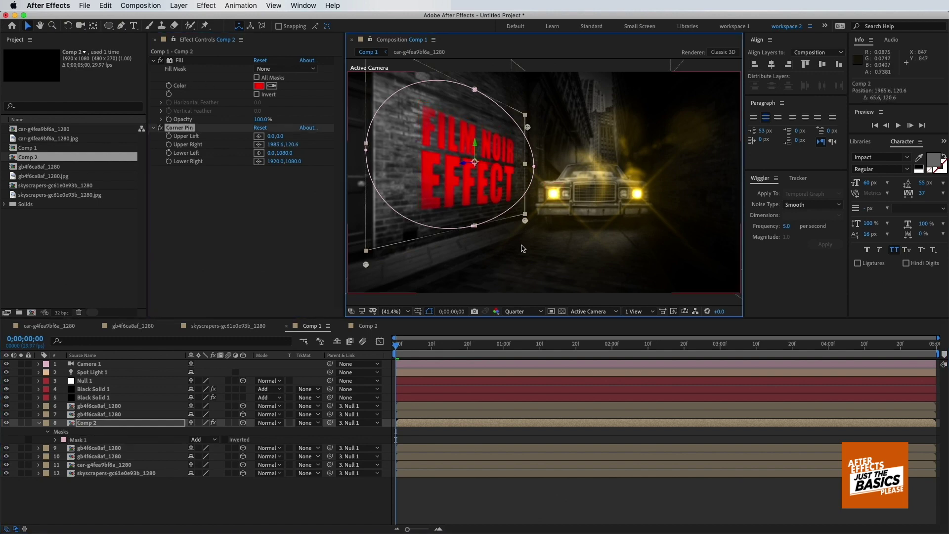
{"action": "left_click_drag", "start_coordinate": [525, 218], "coordinate": [526, 212]}
{"action": "left_click_drag", "start_coordinate": [363, 266], "coordinate": [325, 309]}
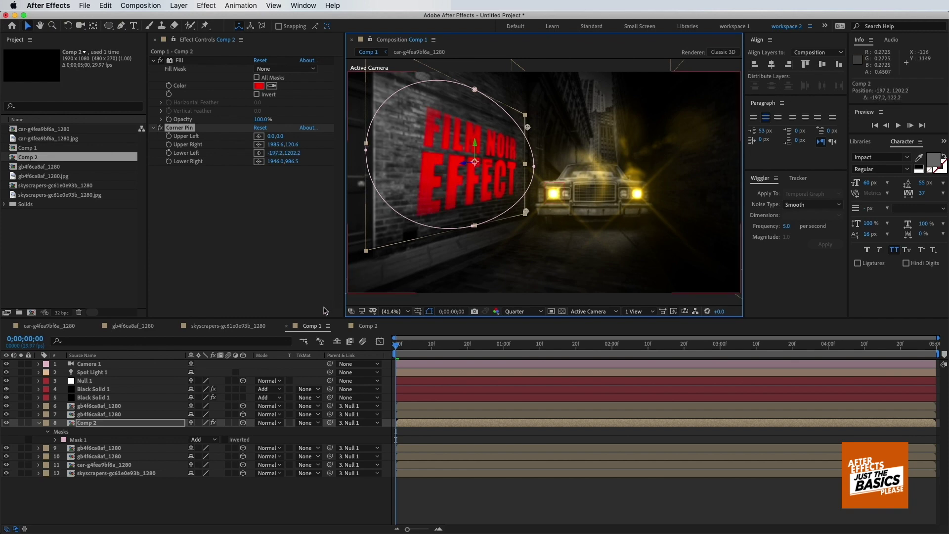
{"action": "key", "text": "comma"}
{"action": "key", "text": "comma"}
{"action": "left_click_drag", "start_coordinate": [445, 138], "coordinate": [436, 93]}
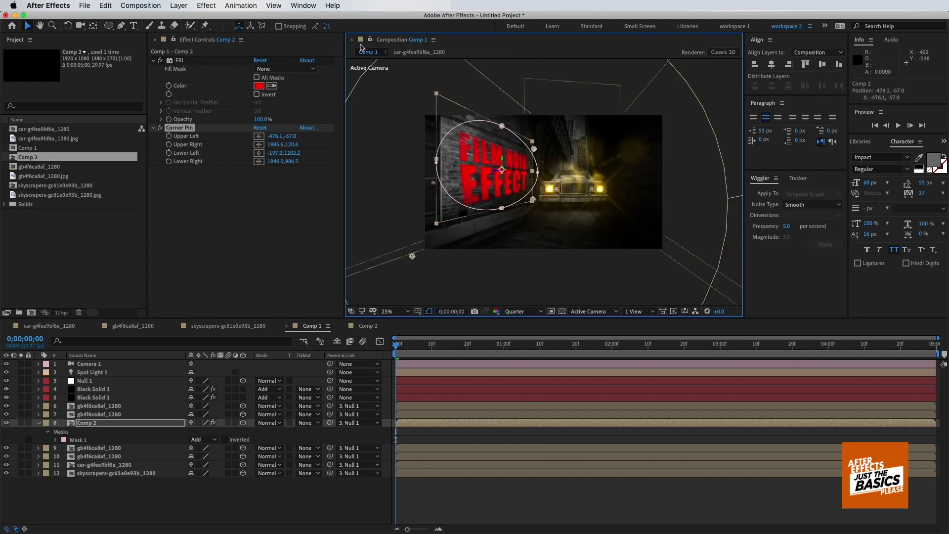
{"action": "left_click_drag", "start_coordinate": [351, 25], "coordinate": [358, 7]}
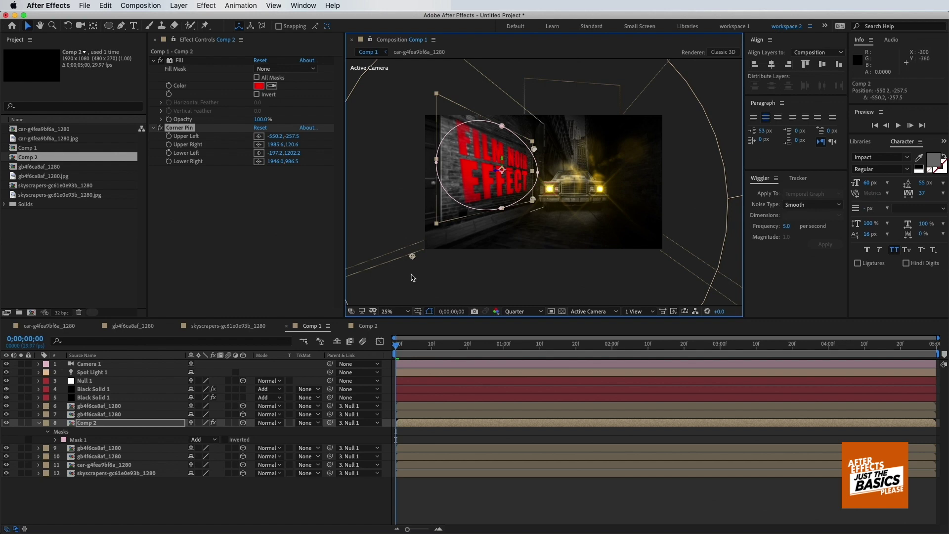
{"action": "left_click_drag", "start_coordinate": [412, 258], "coordinate": [355, 282]}
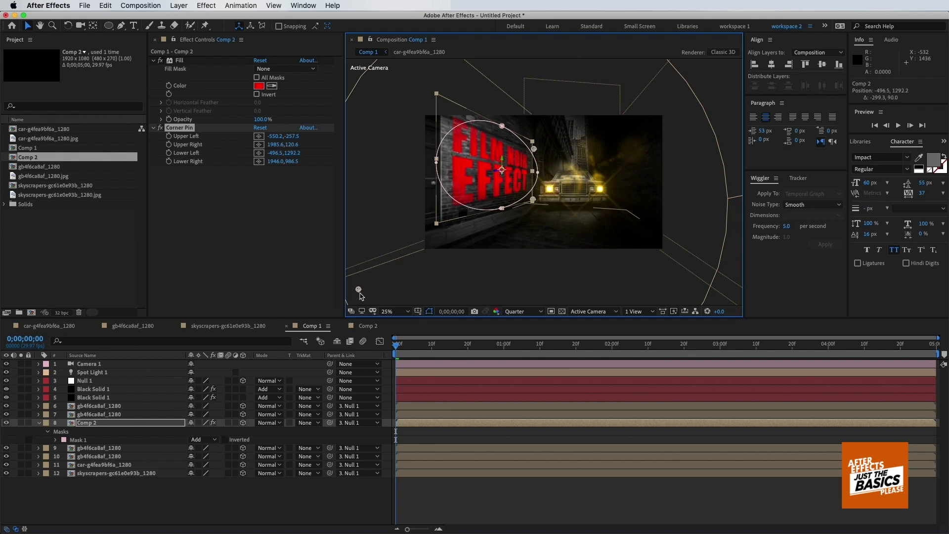
{"action": "key", "text": "shift+slash"}
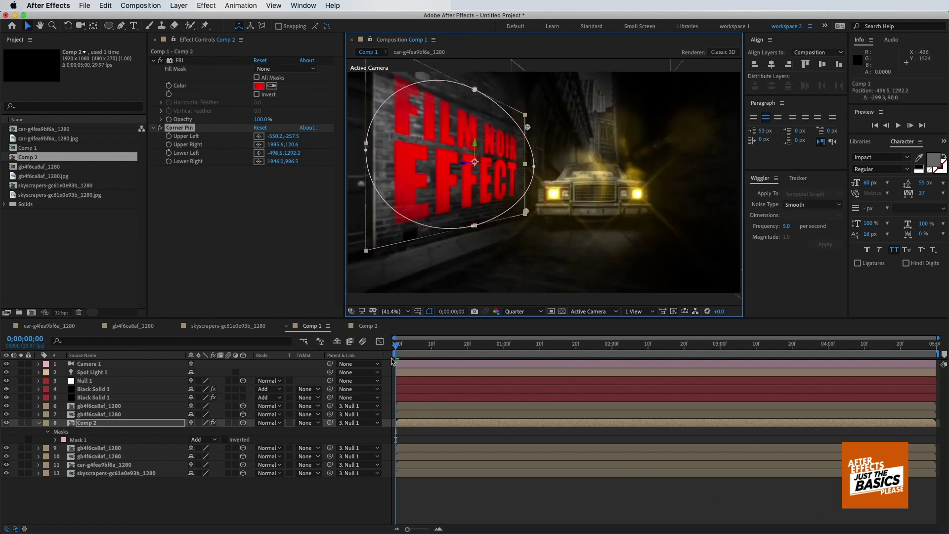
{"action": "left_click", "coordinate": [319, 493]}
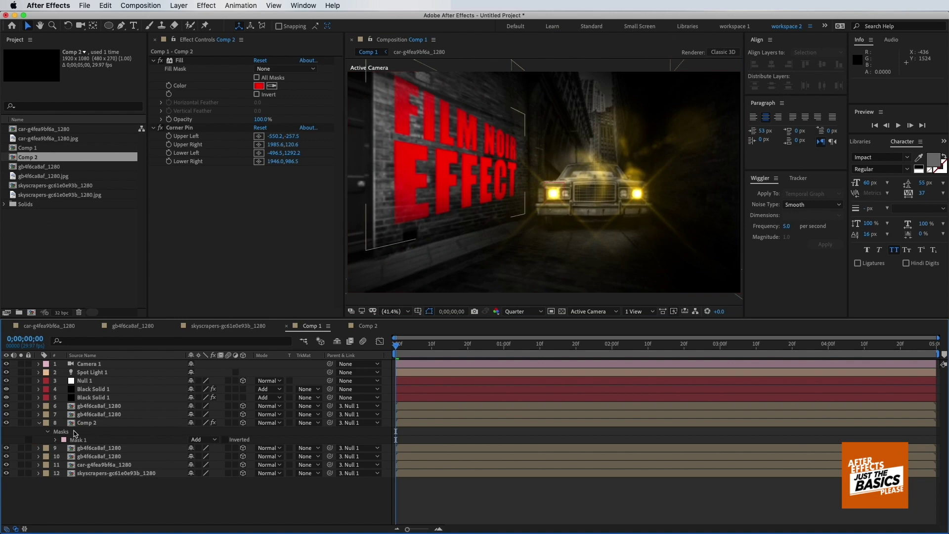
Lower the lower-right pin, raise the upper-right pin, and shift the wall text slightly right
{"action": "left_click", "coordinate": [97, 424]}
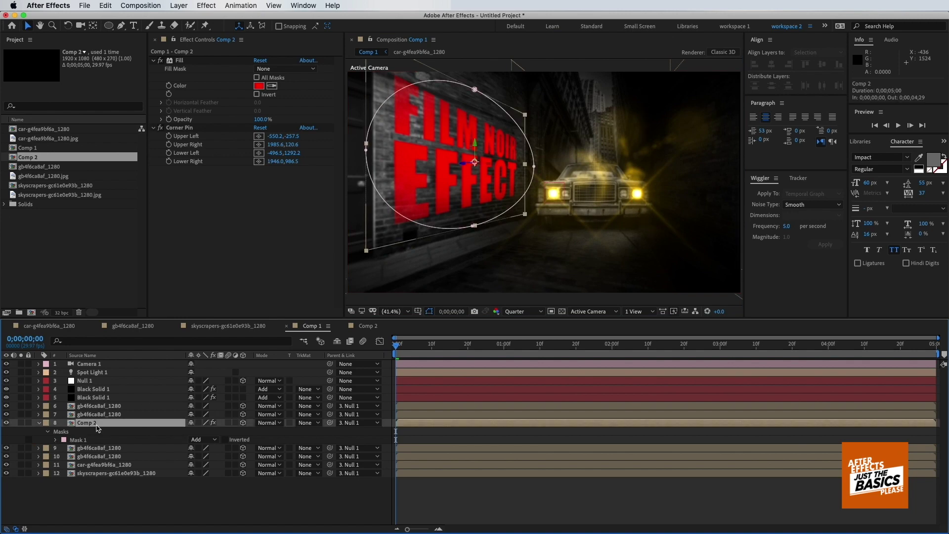
{"action": "left_click", "coordinate": [183, 128]}
{"action": "left_click_drag", "start_coordinate": [529, 214], "coordinate": [529, 226]}
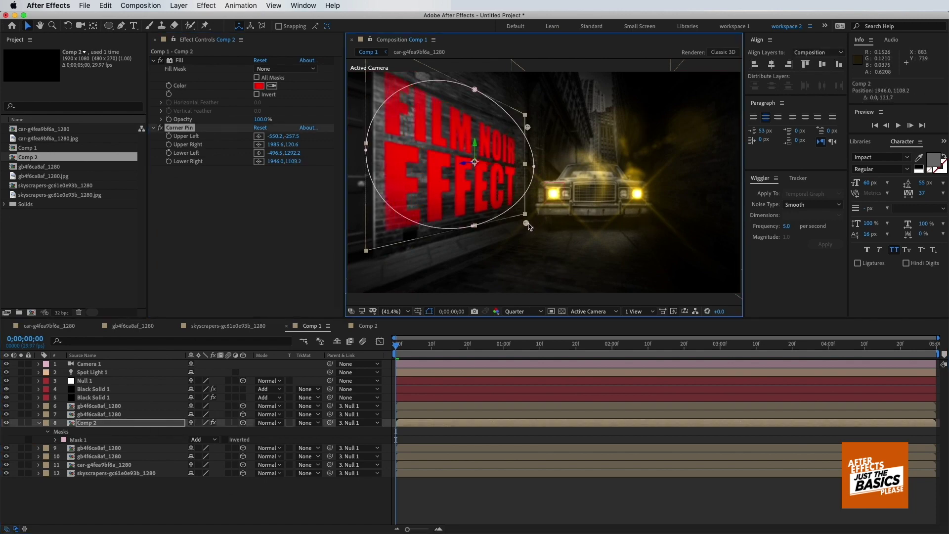
{"action": "left_click_drag", "start_coordinate": [528, 128], "coordinate": [527, 112]}
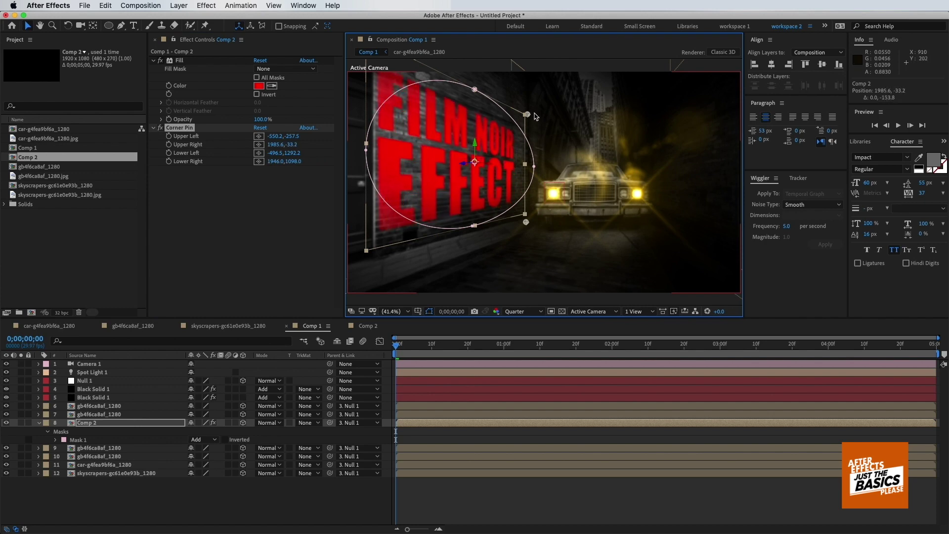
{"action": "left_click_drag", "start_coordinate": [490, 167], "coordinate": [481, 150]}
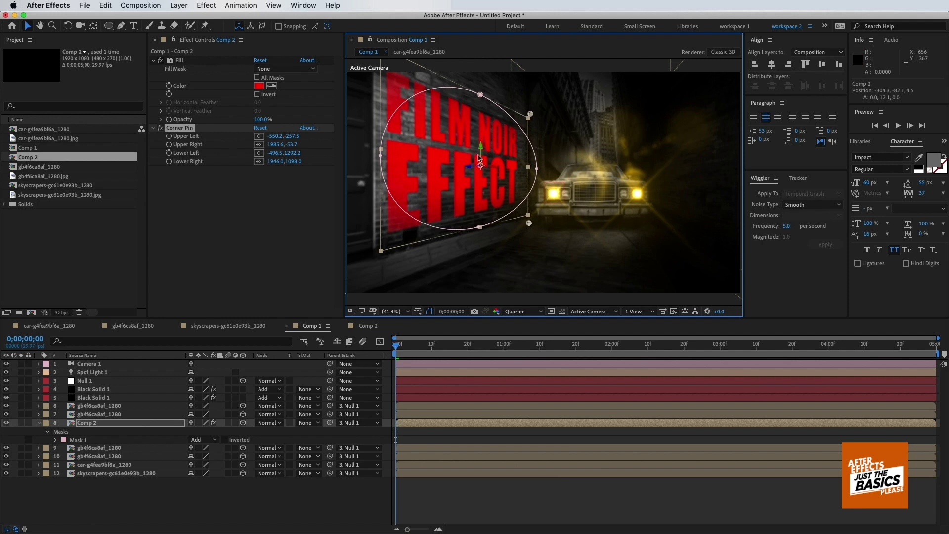
Collapse the title layer's Masks group and bring up its Fill colour picker
{"action": "left_click", "coordinate": [40, 423]}
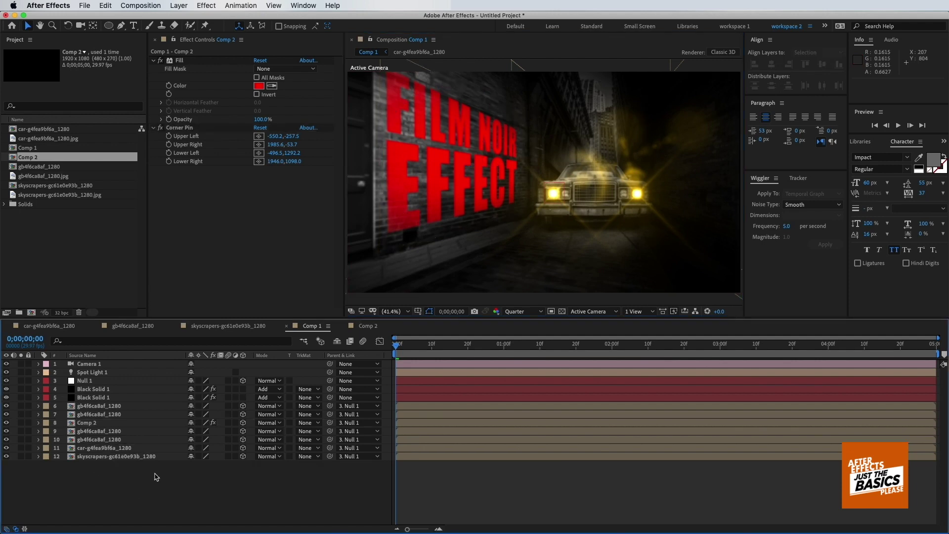
{"action": "left_click", "coordinate": [97, 426]}
{"action": "left_click", "coordinate": [259, 86]}
Change the title's Fill colour from red to a pale near-white
{"action": "mouse_move", "coordinate": [186, 250]}
{"action": "left_mouse_down"}
{"action": "mouse_move", "coordinate": [143, 230]}
{"action": "mouse_move", "coordinate": [145, 217]}
{"action": "left_mouse_up"}
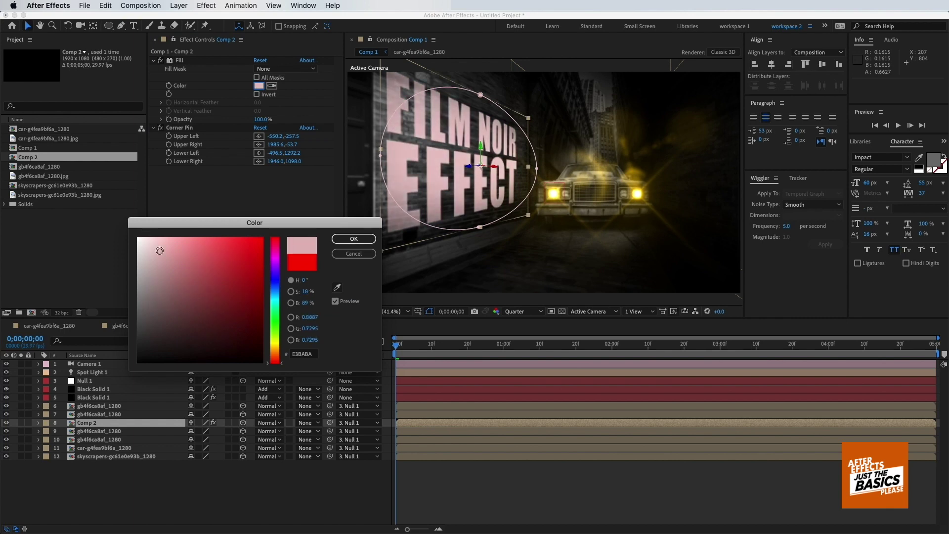
{"action": "left_click", "coordinate": [354, 239]}
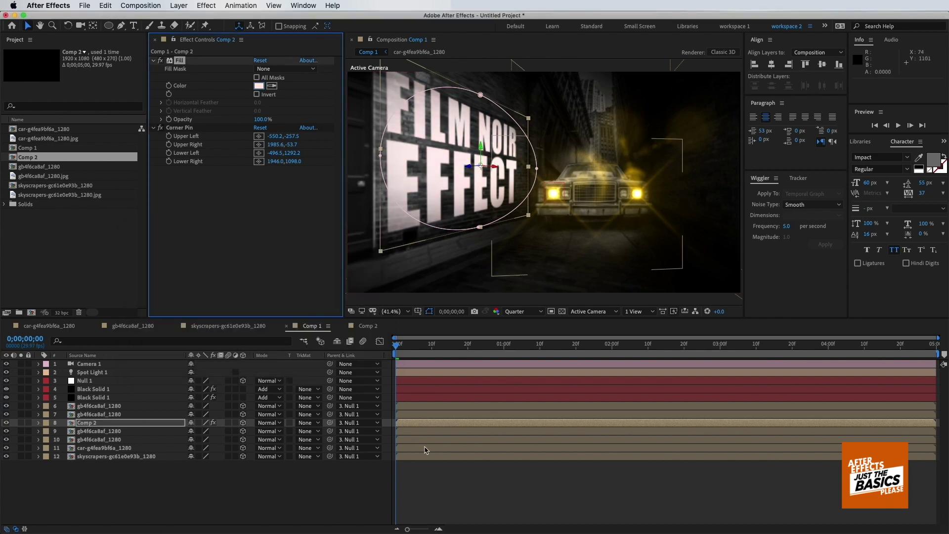
{"action": "left_click", "coordinate": [443, 471]}
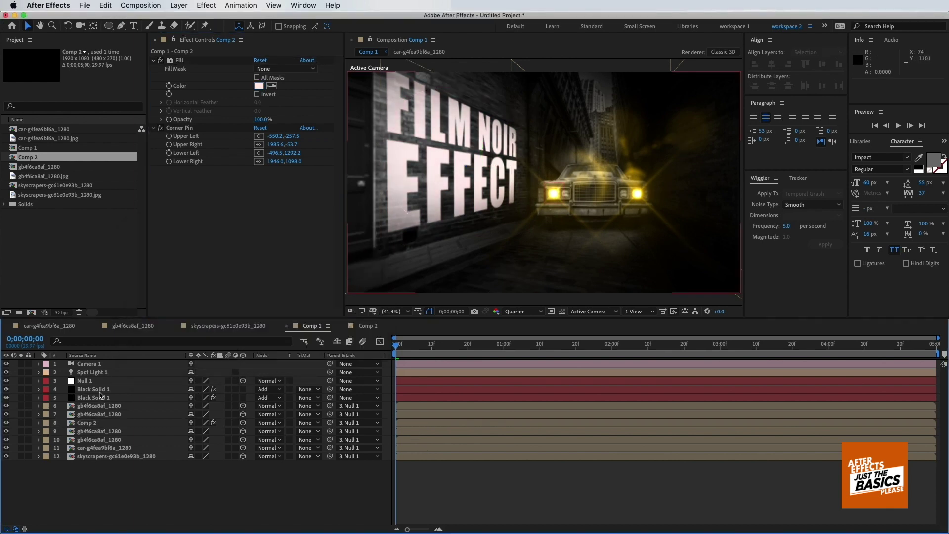
Keep the flare colour orange after trying white, and select both Black Solid 1 layers
{"action": "left_click", "coordinate": [180, 389]}
{"action": "left_click", "coordinate": [259, 141]}
{"action": "left_click", "coordinate": [138, 239]}
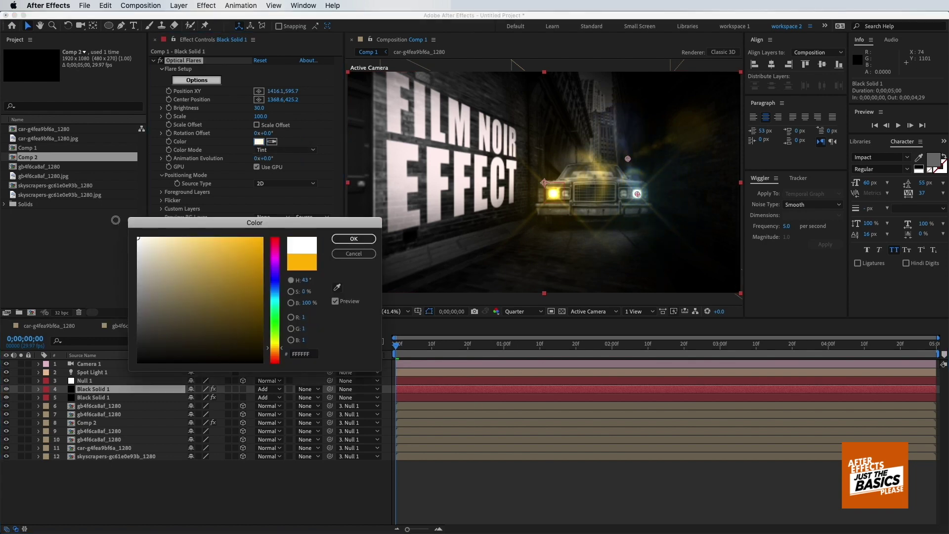
{"action": "left_click", "coordinate": [353, 254]}
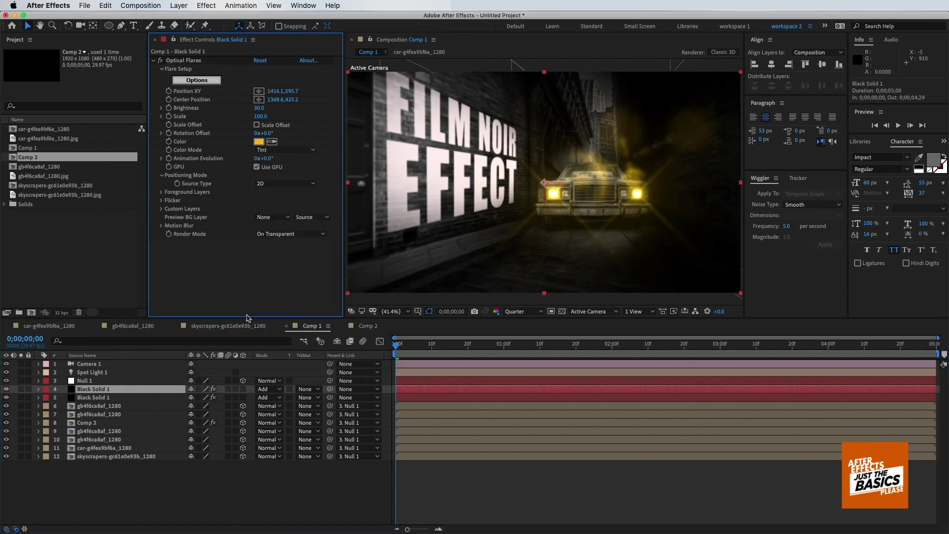
{"action": "left_click", "coordinate": [116, 397], "text": "shift"}
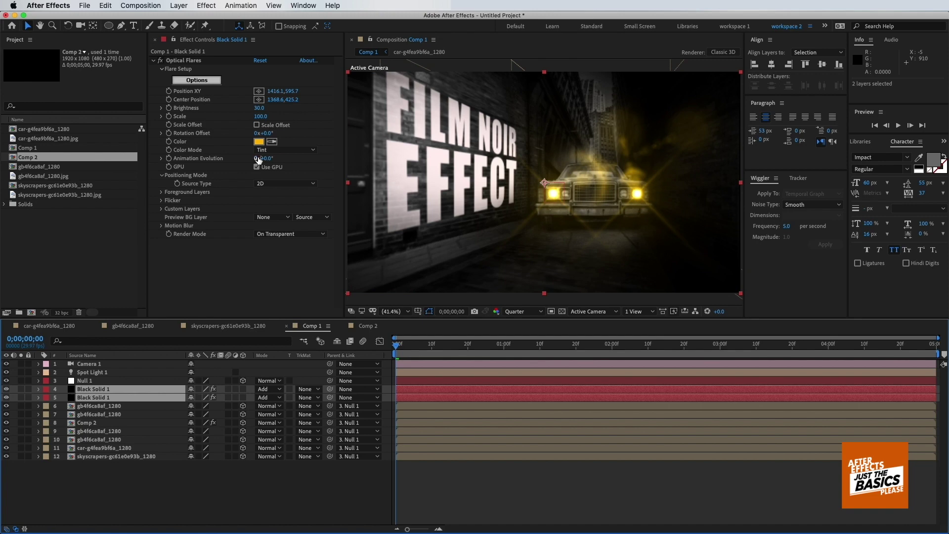
{"action": "left_click", "coordinate": [206, 5]}
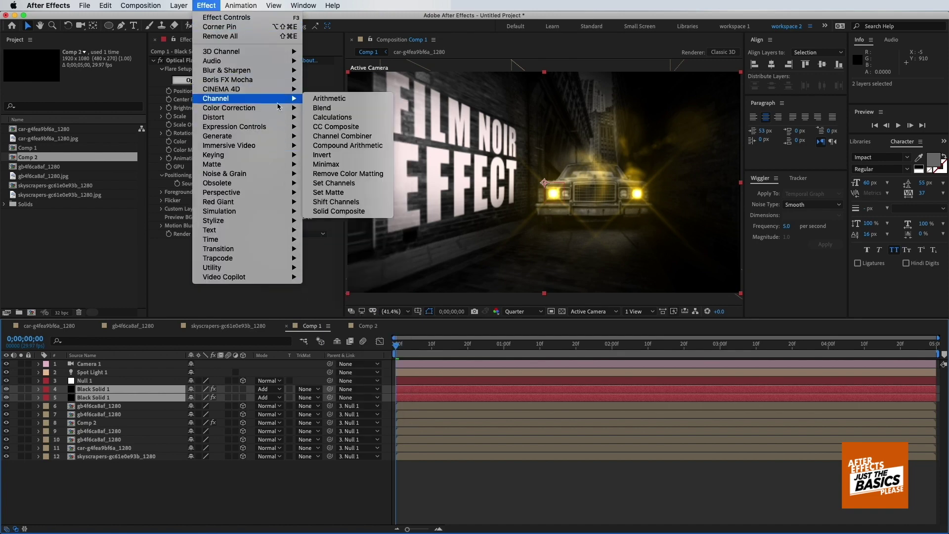
Add Hue/Saturation with Master Saturation -100 to one flare layer and paste it onto the other
{"action": "mouse_move", "coordinate": [279, 108]}
{"action": "left_click", "coordinate": [336, 314]}
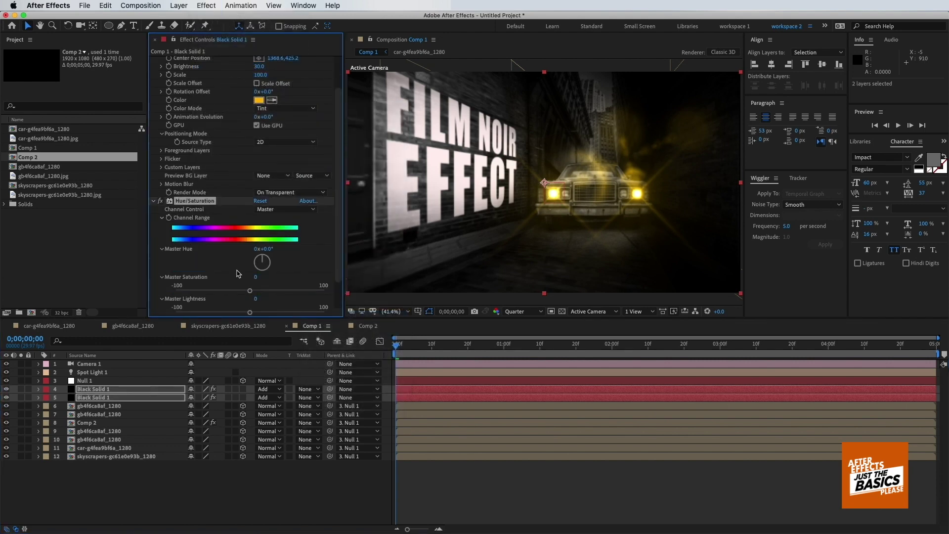
{"action": "left_click_drag", "start_coordinate": [250, 290], "coordinate": [175, 290]}
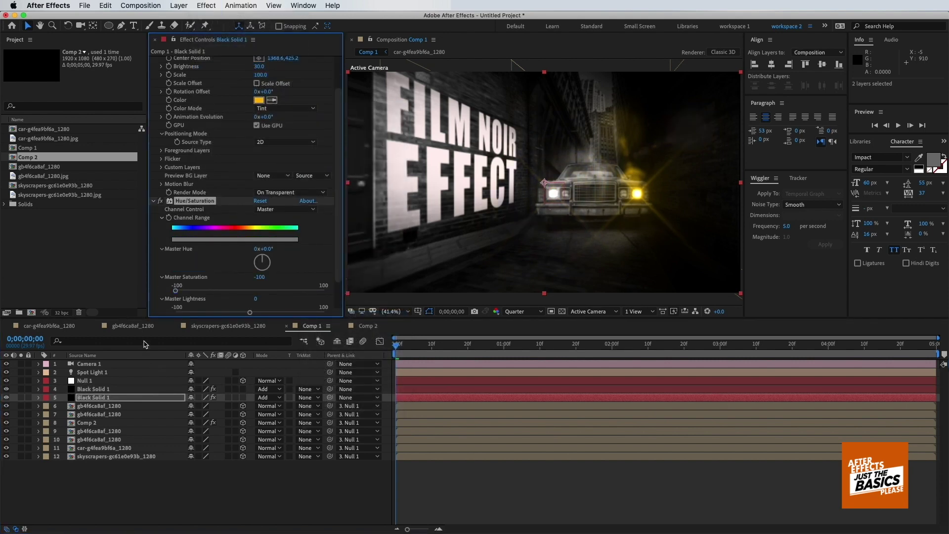
{"action": "left_click", "coordinate": [94, 389]}
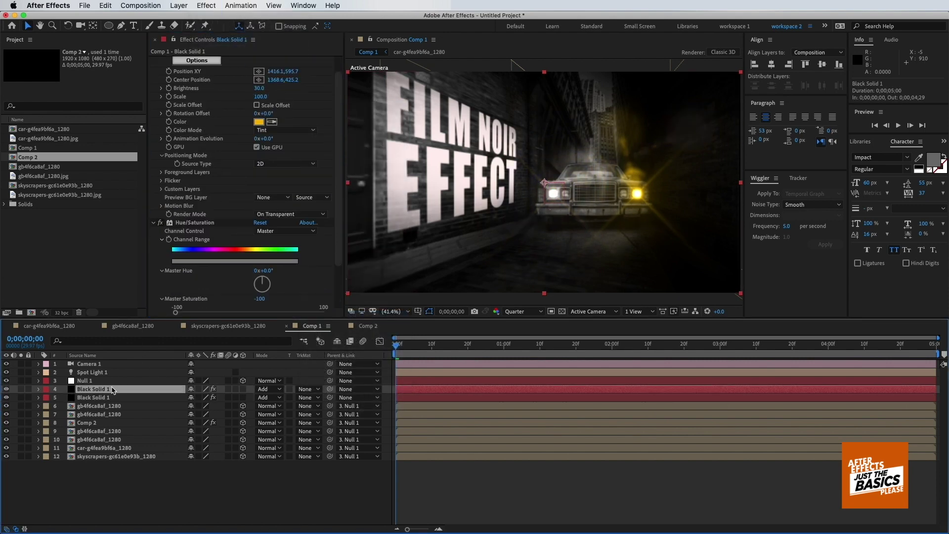
{"action": "key", "text": "ctrl+v"}
{"action": "left_click", "coordinate": [300, 480]}
{"action": "left_click", "coordinate": [97, 381]}
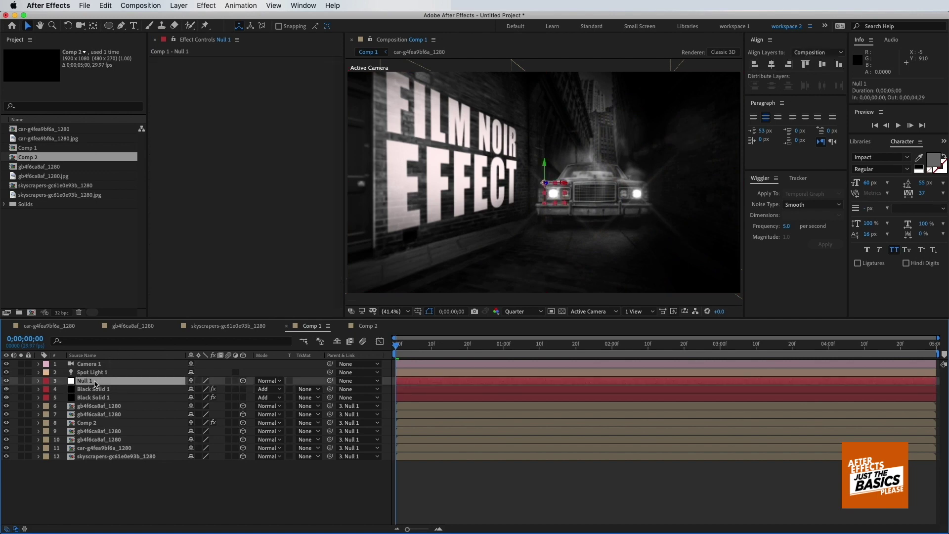
Tilt Null 1 with Z Rotation and parent both Black Solid 1 flare layers to it
{"action": "key", "text": "r"}
{"action": "left_click_drag", "start_coordinate": [202, 414], "coordinate": [196, 413]}
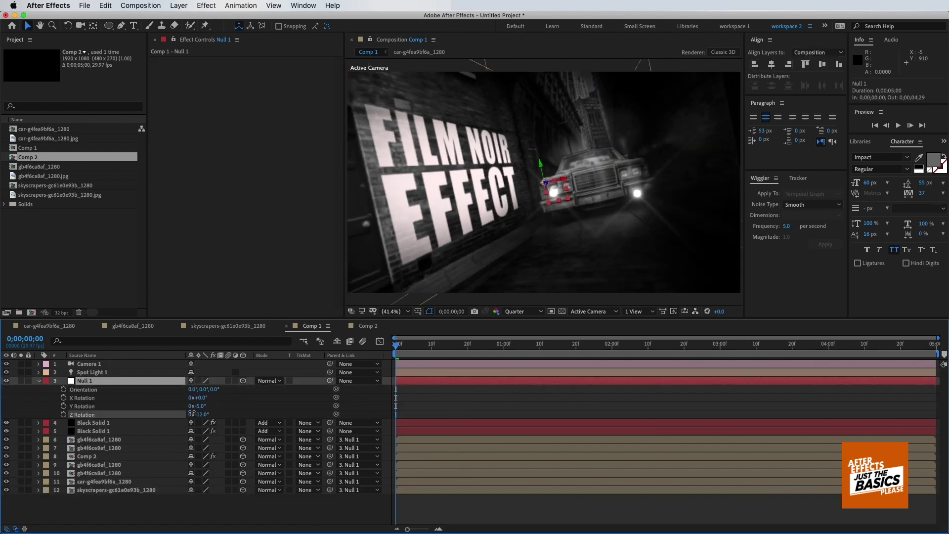
{"action": "left_click", "coordinate": [94, 422]}
{"action": "left_click", "coordinate": [94, 431], "text": "shift"}
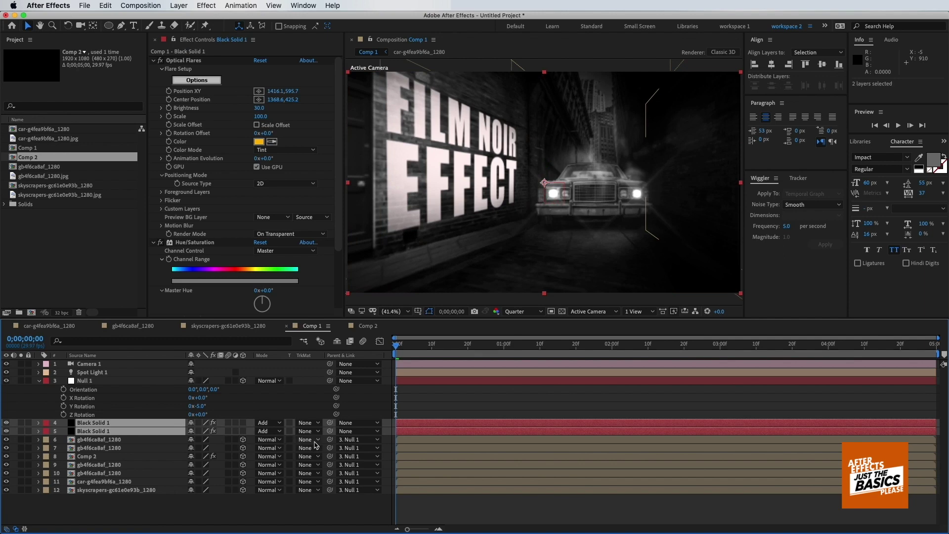
{"action": "left_click_drag", "start_coordinate": [330, 431], "coordinate": [85, 381]}
{"action": "left_click_drag", "start_coordinate": [201, 414], "coordinate": [200, 414]}
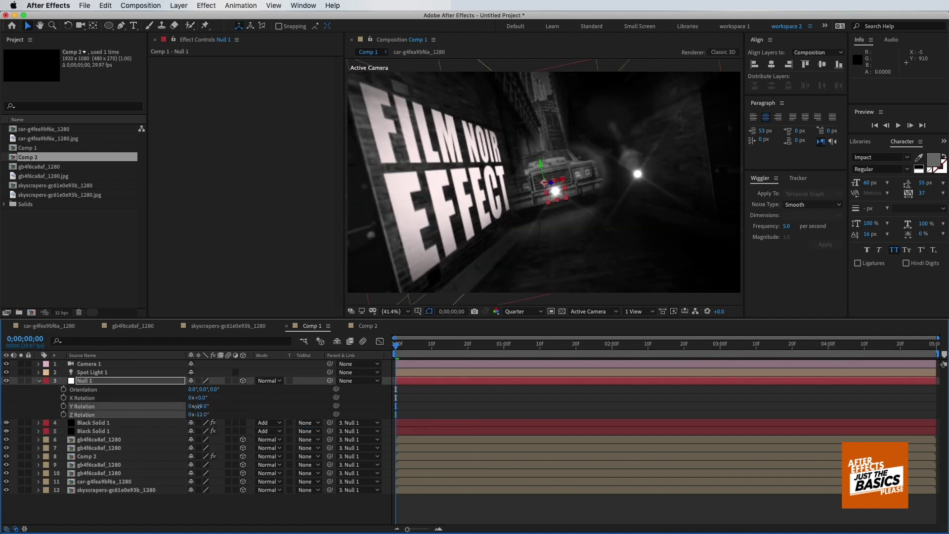
{"action": "key", "text": "ctrl+z"}
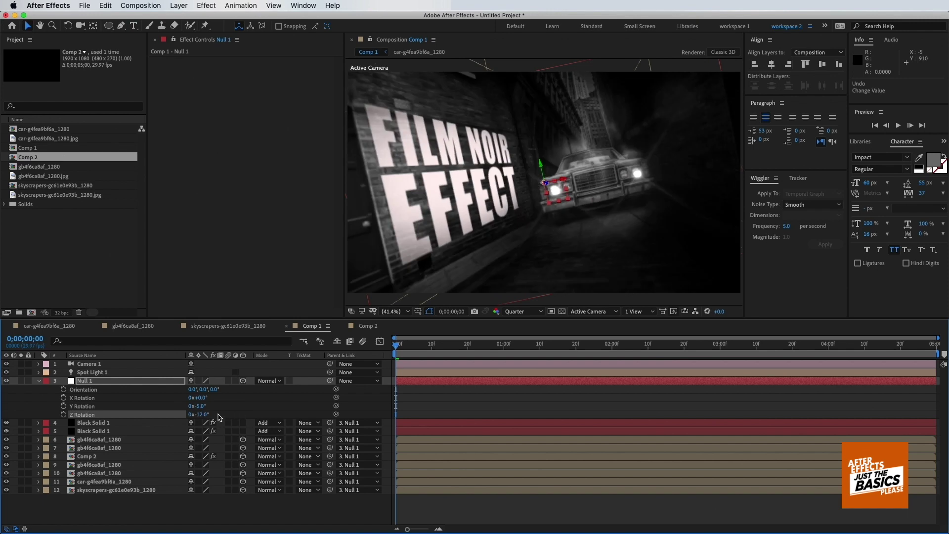
Set Null 1's X Rotation to 5° and move its Position to X 974
{"action": "left_click_drag", "start_coordinate": [202, 398], "coordinate": [204, 397]}
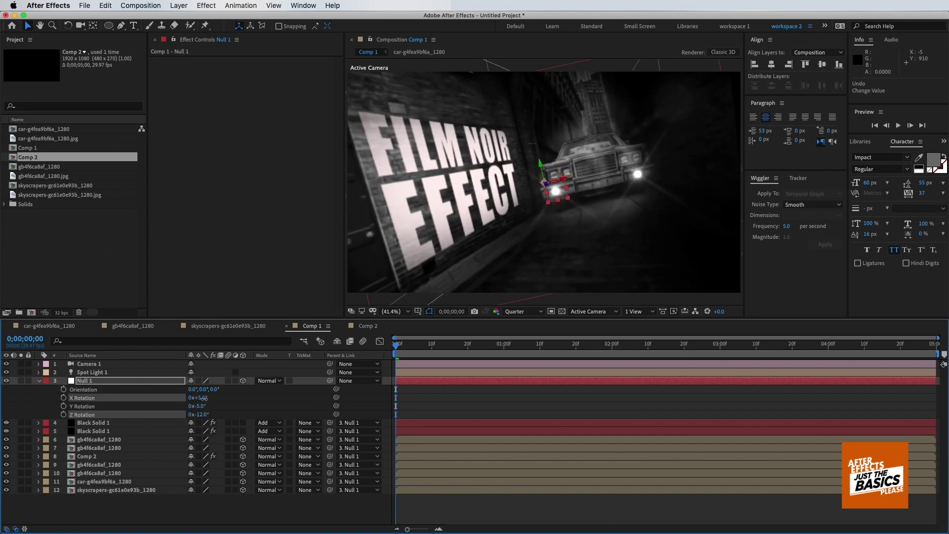
{"action": "left_click", "coordinate": [195, 398]}
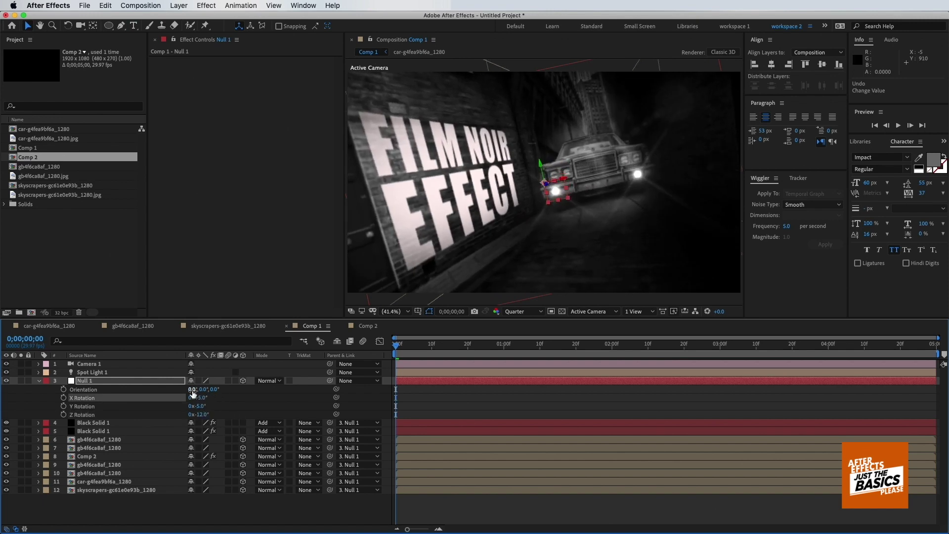
{"action": "key", "text": "shift+p"}
{"action": "left_click_drag", "start_coordinate": [194, 389], "coordinate": [204, 397]}
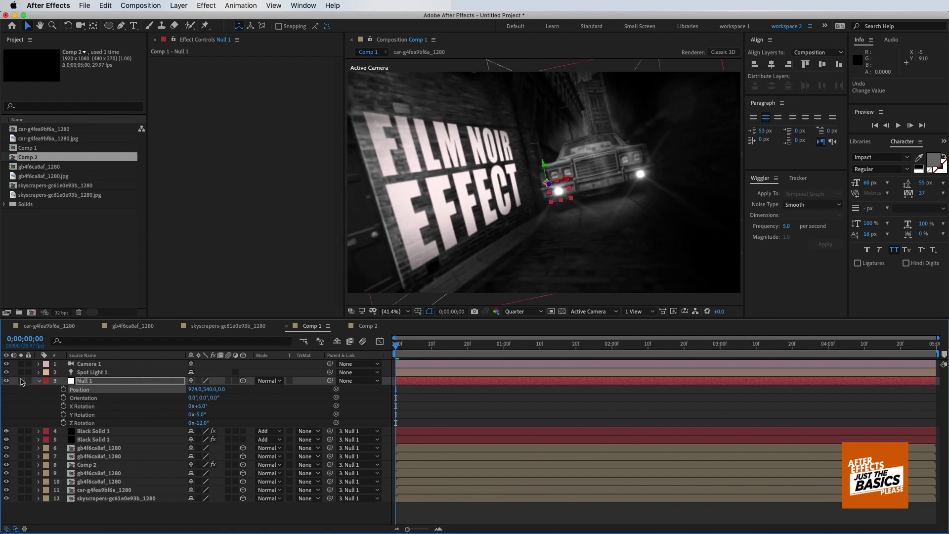
{"action": "left_click", "coordinate": [39, 381]}
Move both flare layers up onto the tilted car's headlights
{"action": "left_click", "coordinate": [94, 389]}
{"action": "left_click", "coordinate": [94, 397], "text": "shift"}
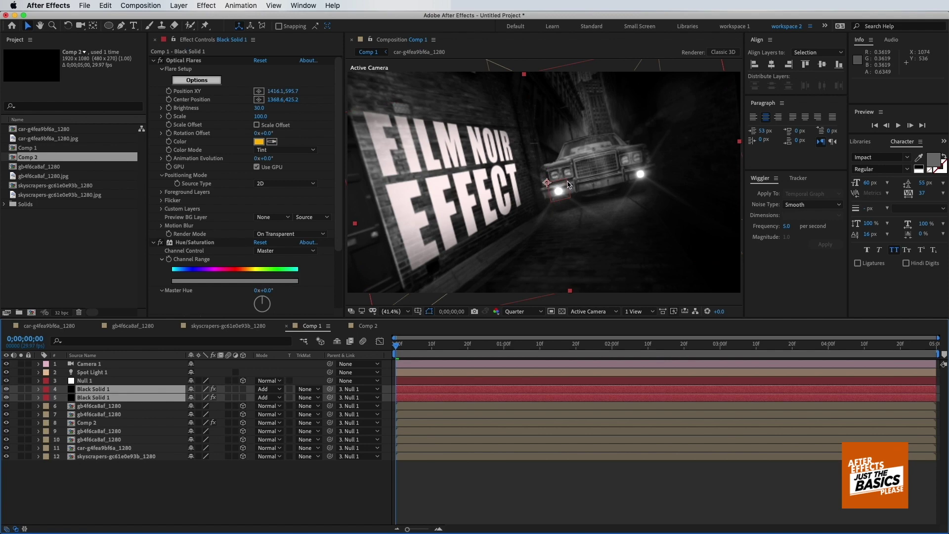
{"action": "left_click_drag", "start_coordinate": [581, 194], "coordinate": [578, 177]}
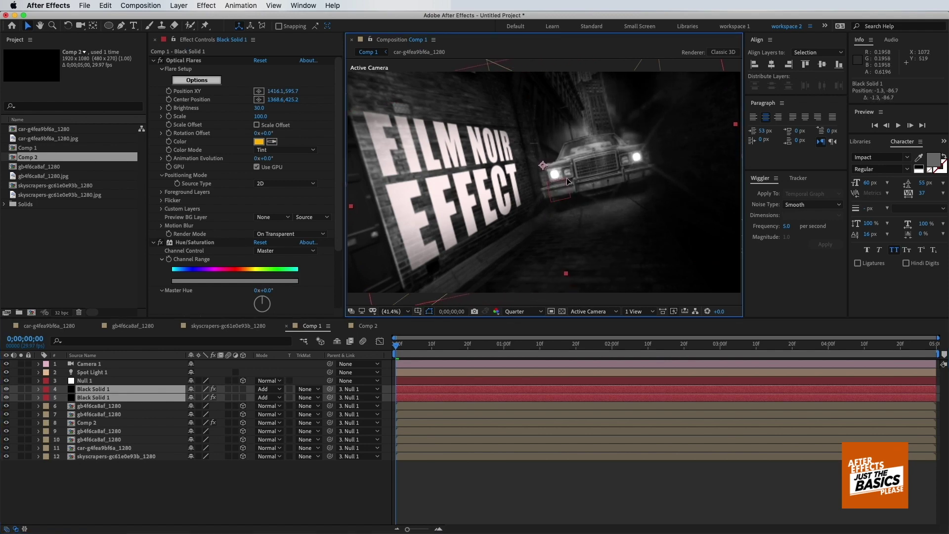
{"action": "left_click", "coordinate": [567, 476]}
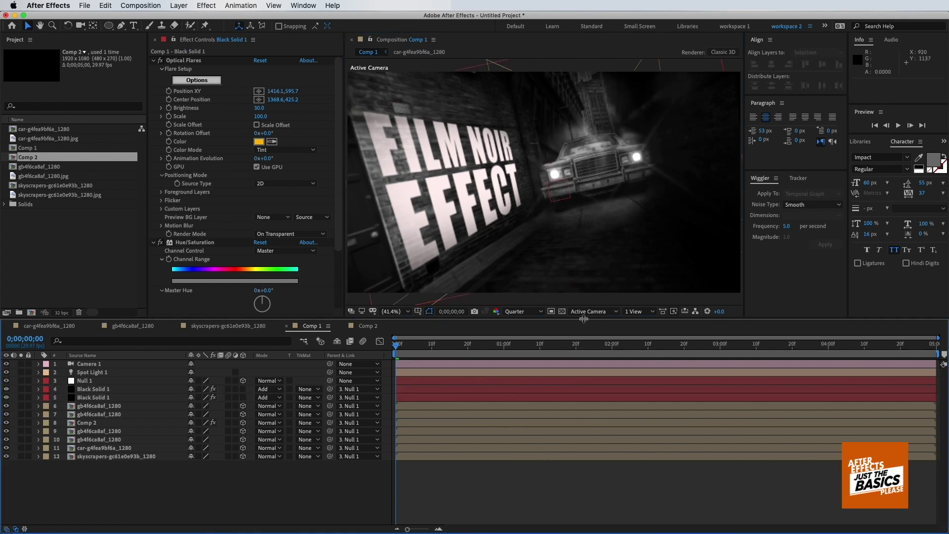
Enlarge and pan the Composition preview, then set its resolution to Half
{"action": "left_click_drag", "start_coordinate": [588, 318], "coordinate": [588, 378]}
{"action": "key", "text": "h"}
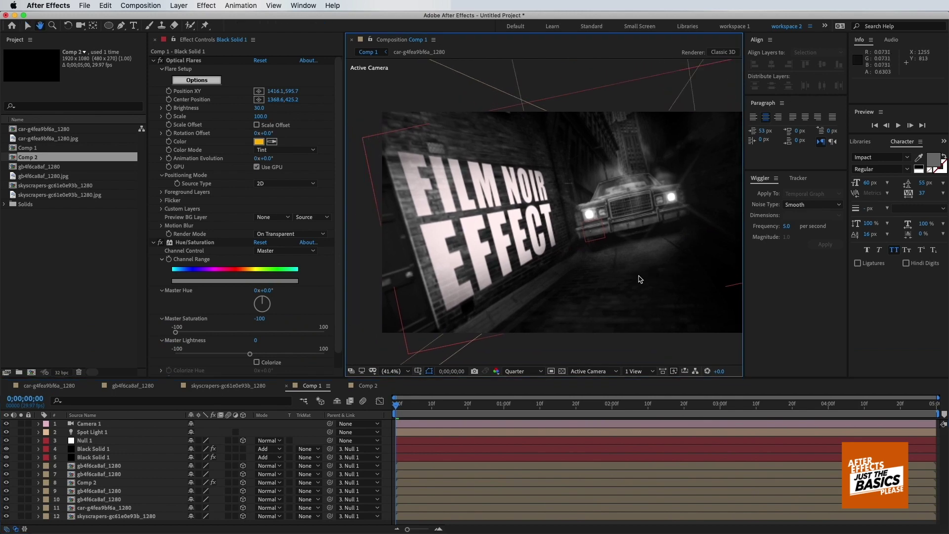
{"action": "left_click_drag", "start_coordinate": [639, 270], "coordinate": [636, 286]}
{"action": "key", "text": "v"}
{"action": "left_click_drag", "start_coordinate": [743, 290], "coordinate": [823, 290]}
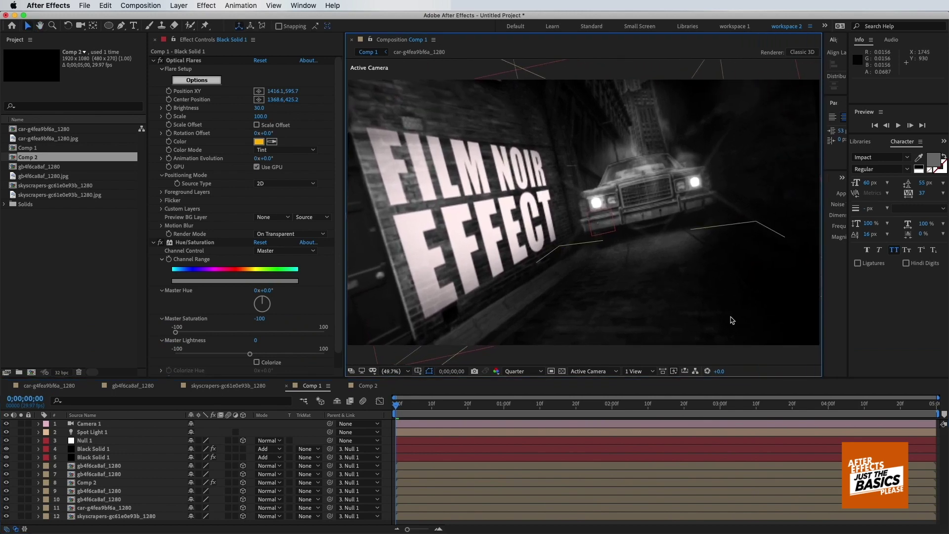
{"action": "left_click", "coordinate": [531, 372]}
{"action": "left_click", "coordinate": [517, 405]}
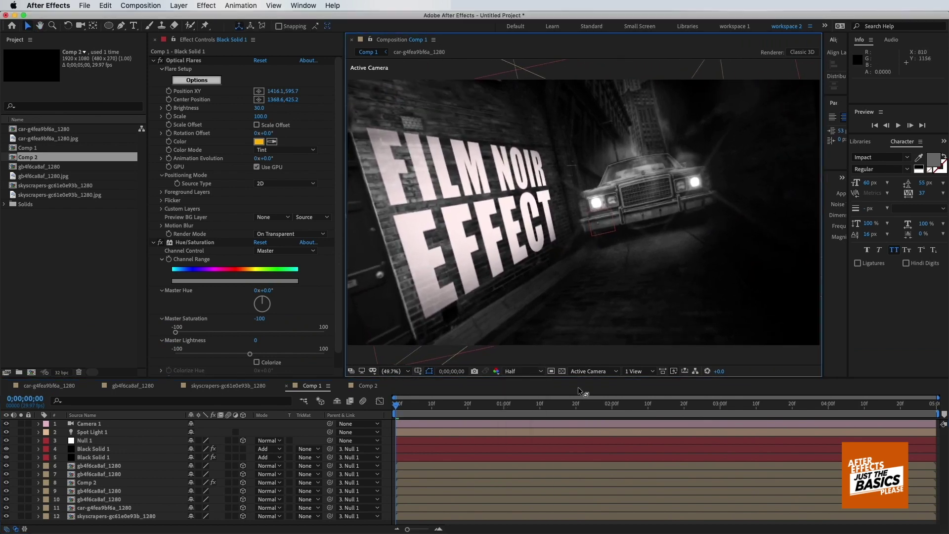